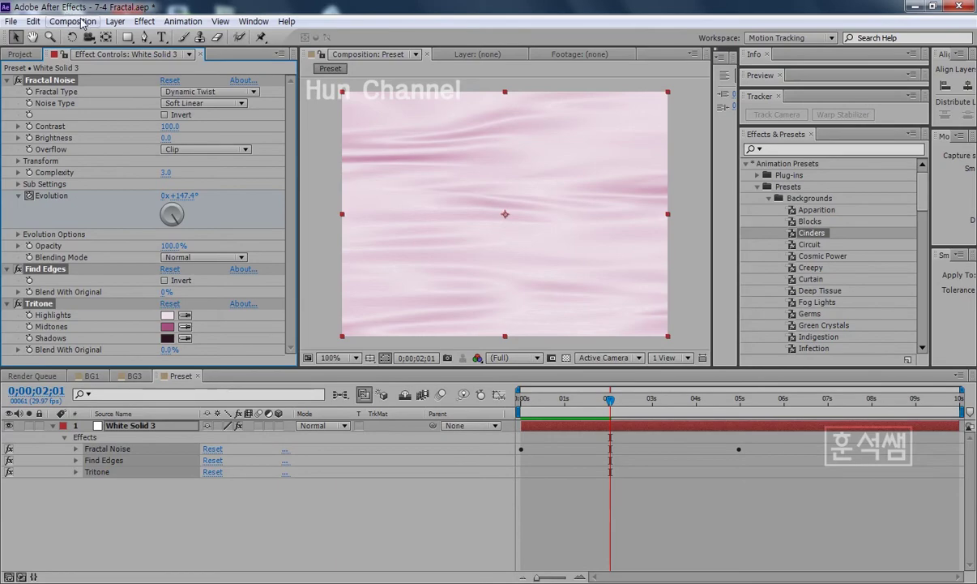
Create a new 480 x 360 composition named Title, keeping the 29.97 fps frame rate and ten-second duration
left_click(72, 21)
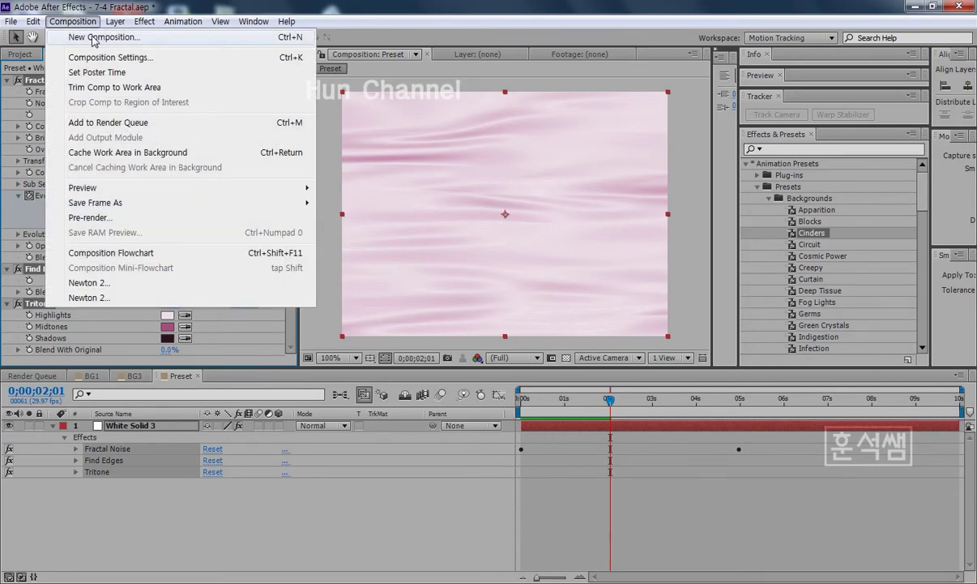
left_click(94, 38)
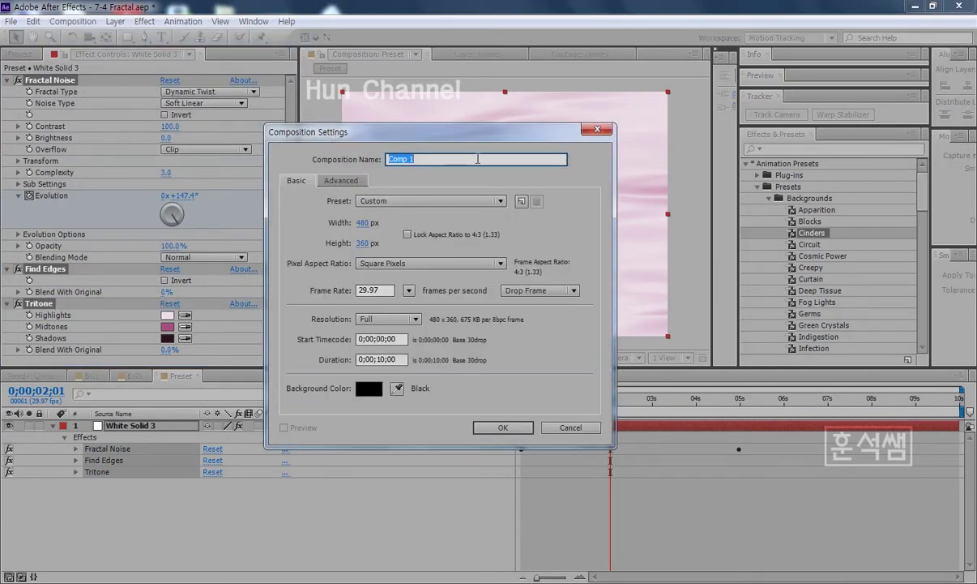
left_click_drag(461, 128, 498, 100)
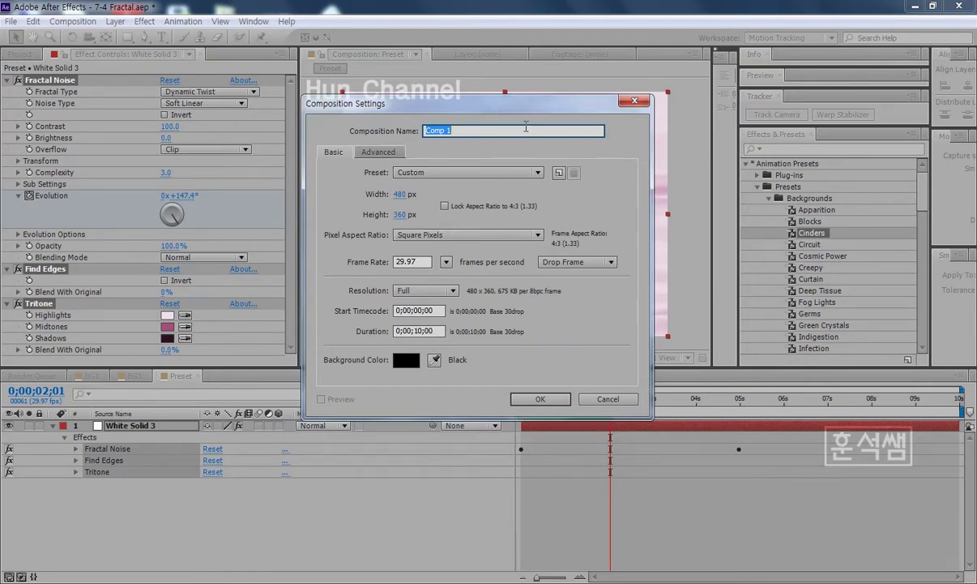
type("Title")
key("Return")
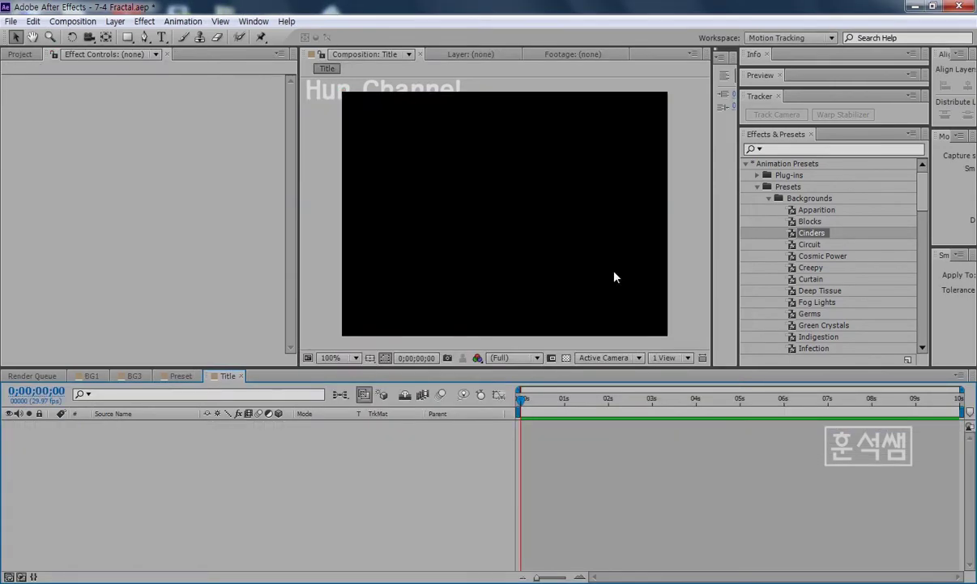
Add a text layer reading FRACTAL near the middle of the Title composition
left_click_drag(619, 371, 620, 393)
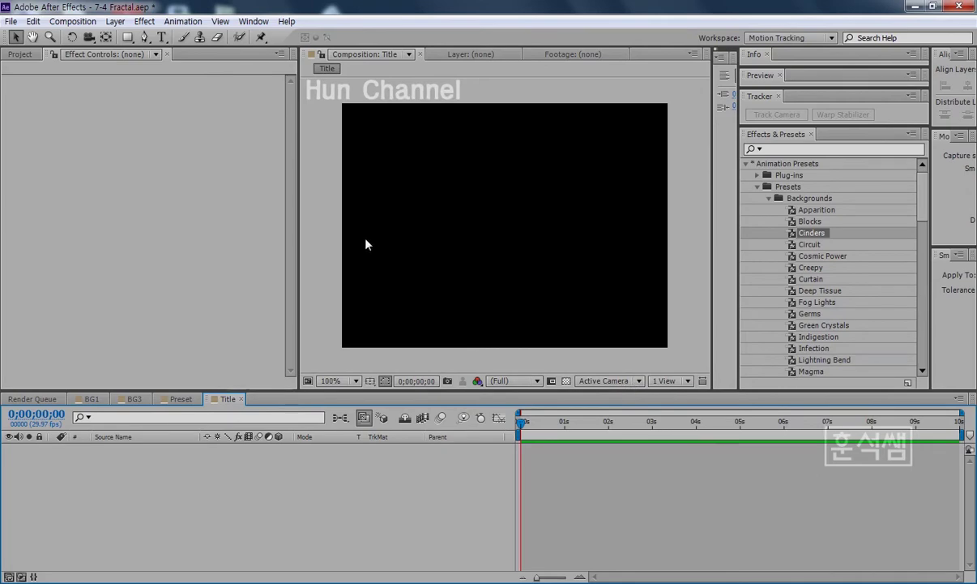
left_click(161, 38)
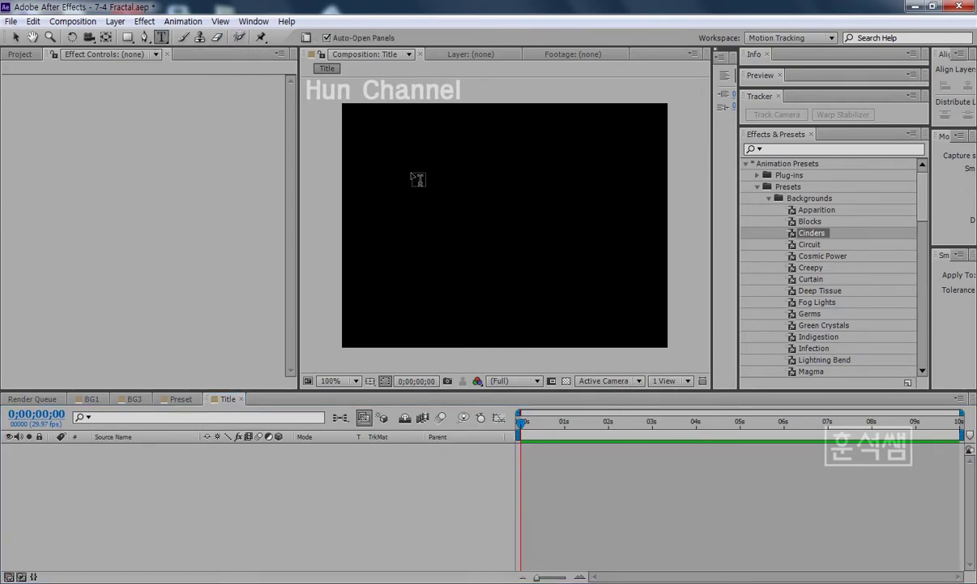
left_click(475, 247)
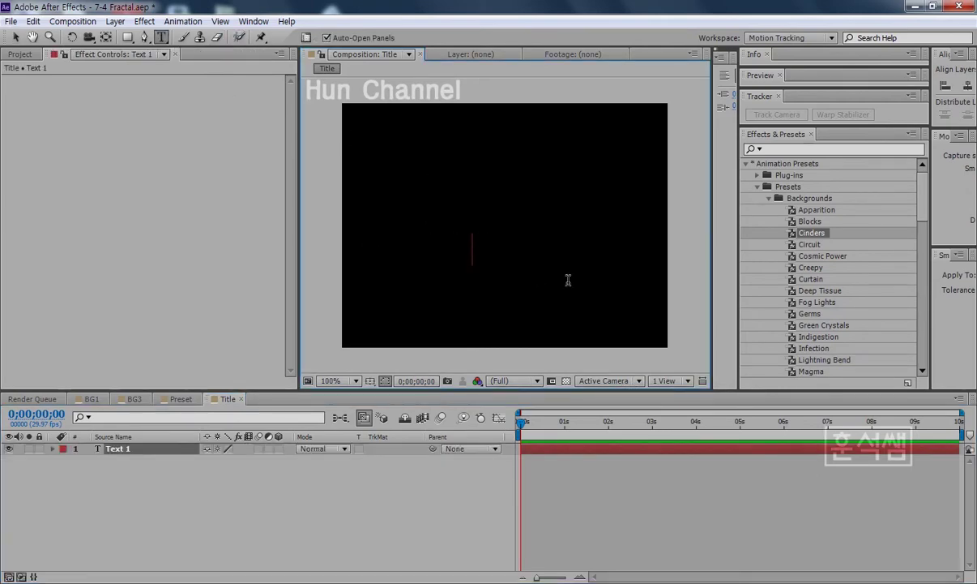
type("FR")
key("BackSpace")
type("RACTSA")
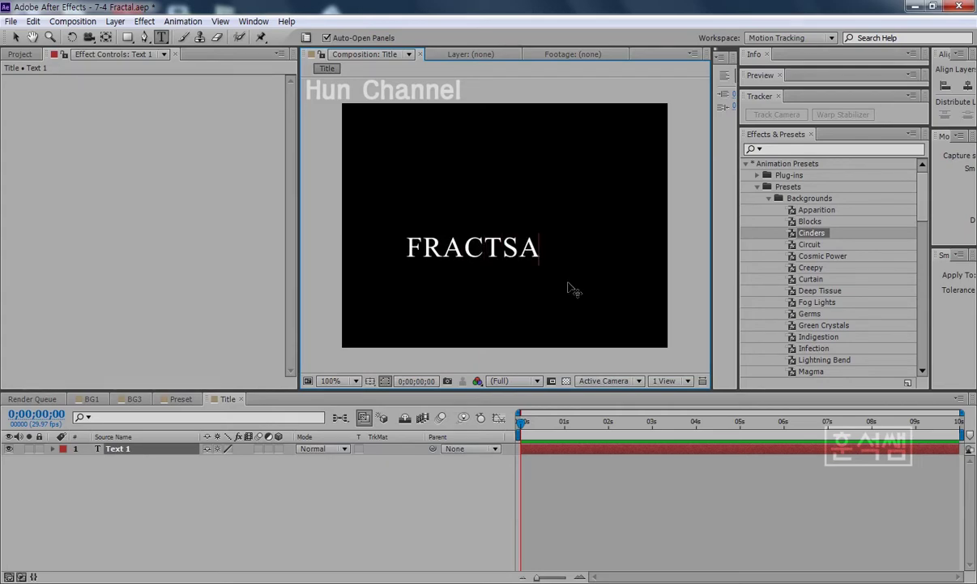
key("BackSpace")
key("BackSpace")
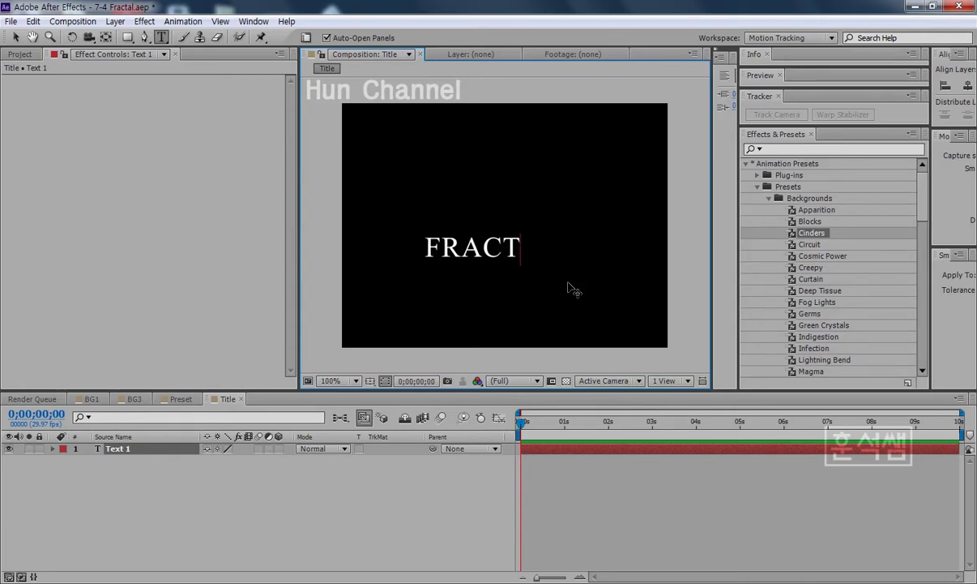
type("AL")
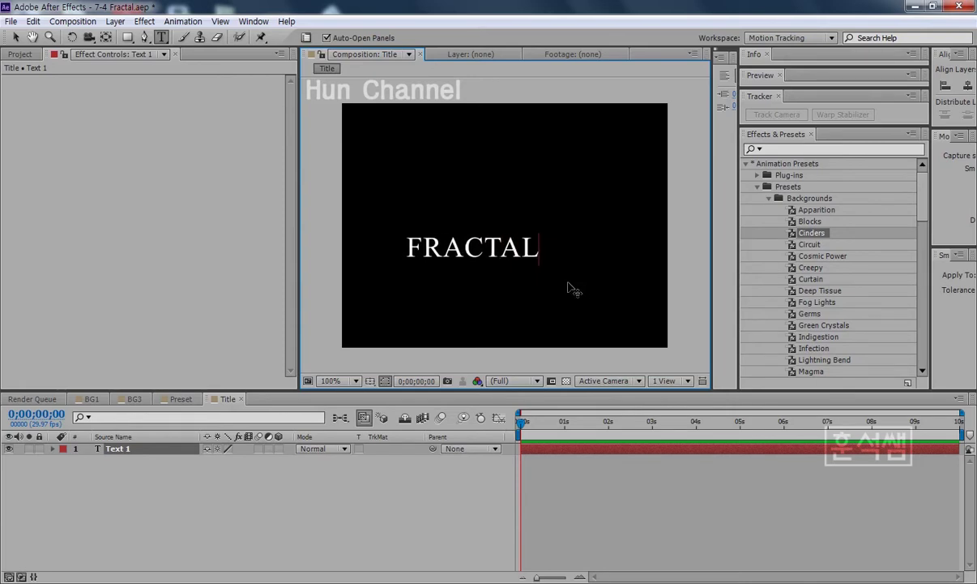
left_click(15, 37)
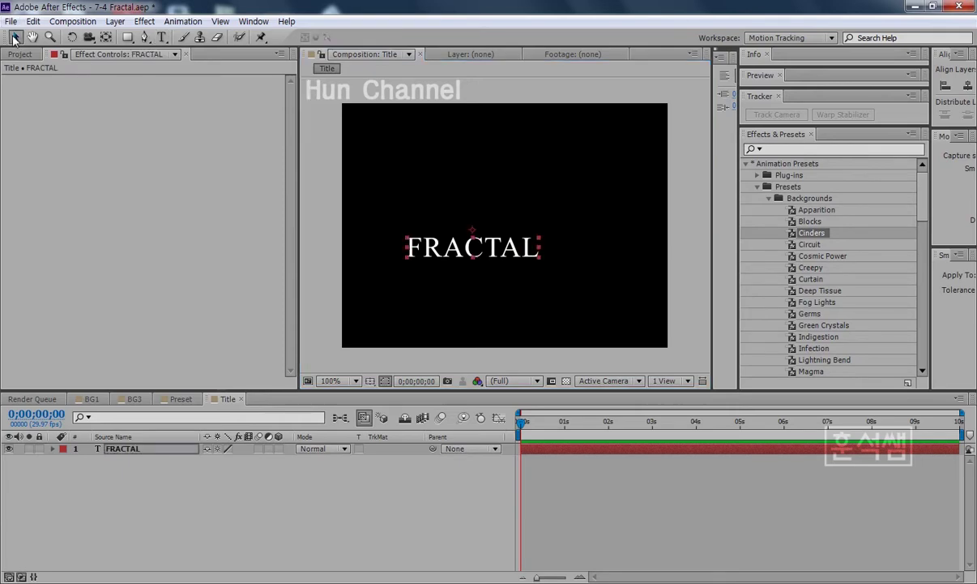
Show the character settings and change the FRACTAL text's font to Arial
key("ctrl+7")
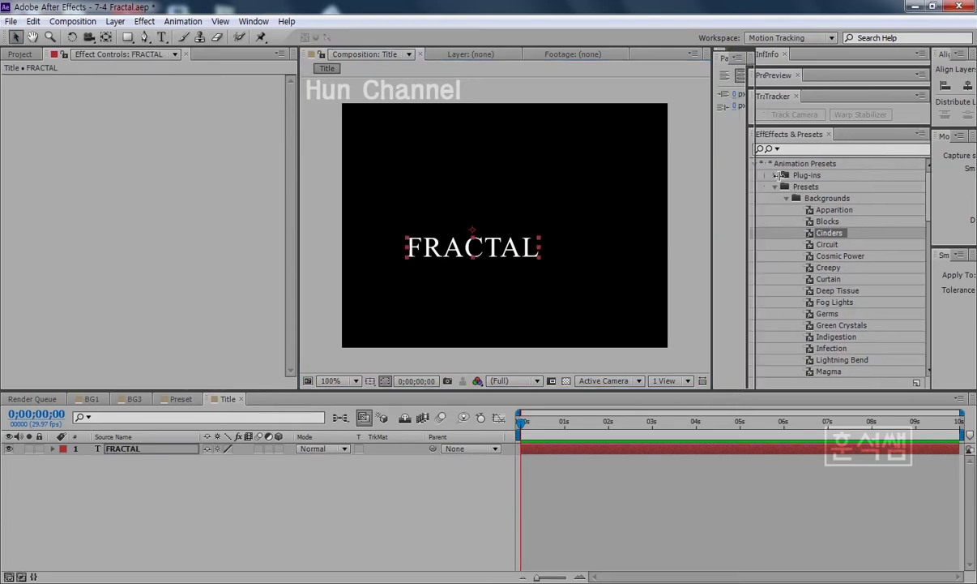
left_click_drag(868, 122, 774, 121)
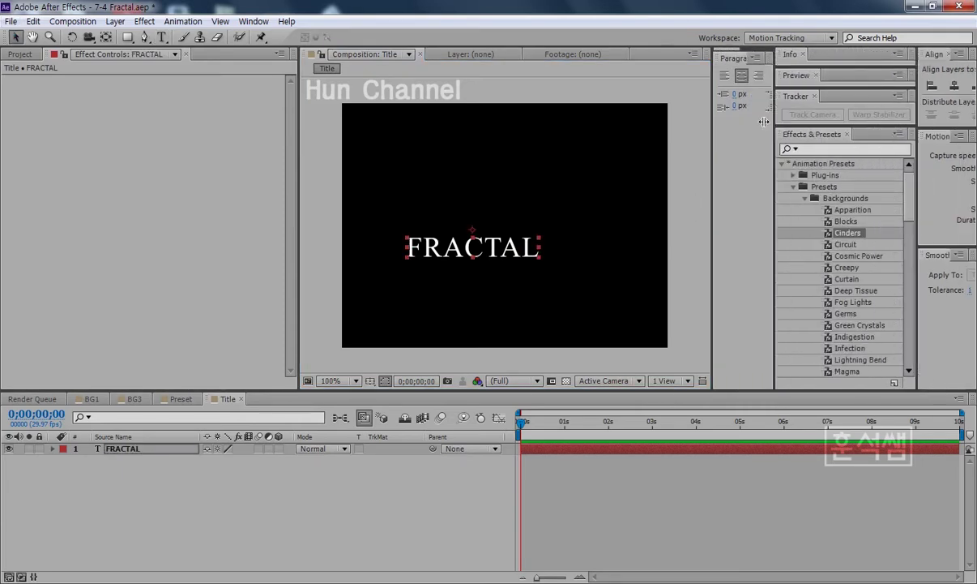
left_click(253, 21)
left_click(266, 118)
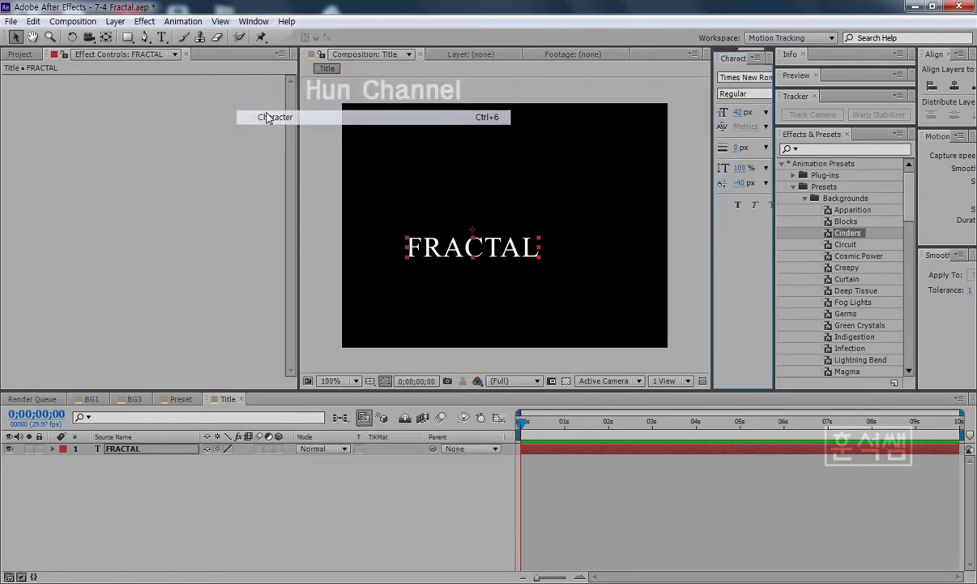
left_click_drag(775, 166, 874, 166)
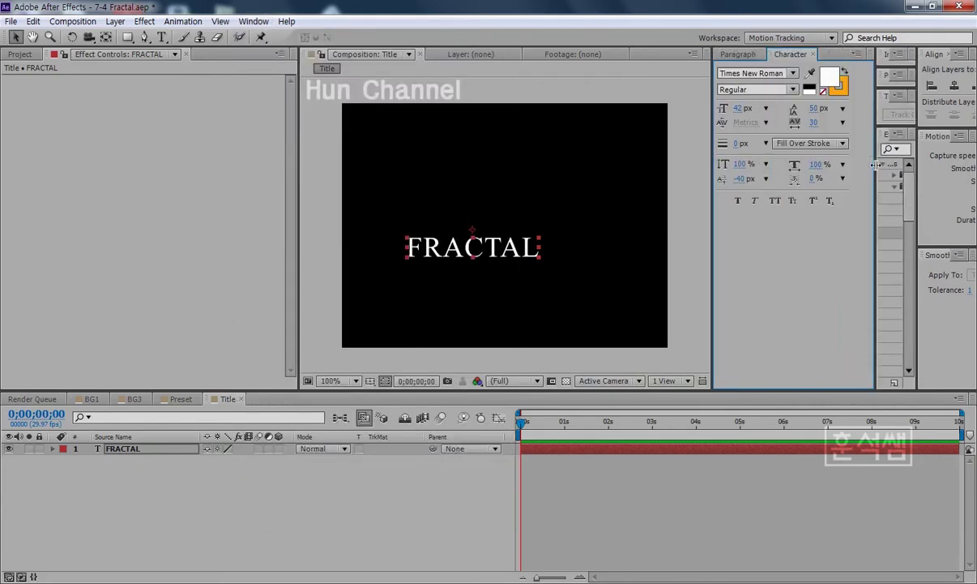
left_click(750, 73)
scroll(783, 158, "up", 5)
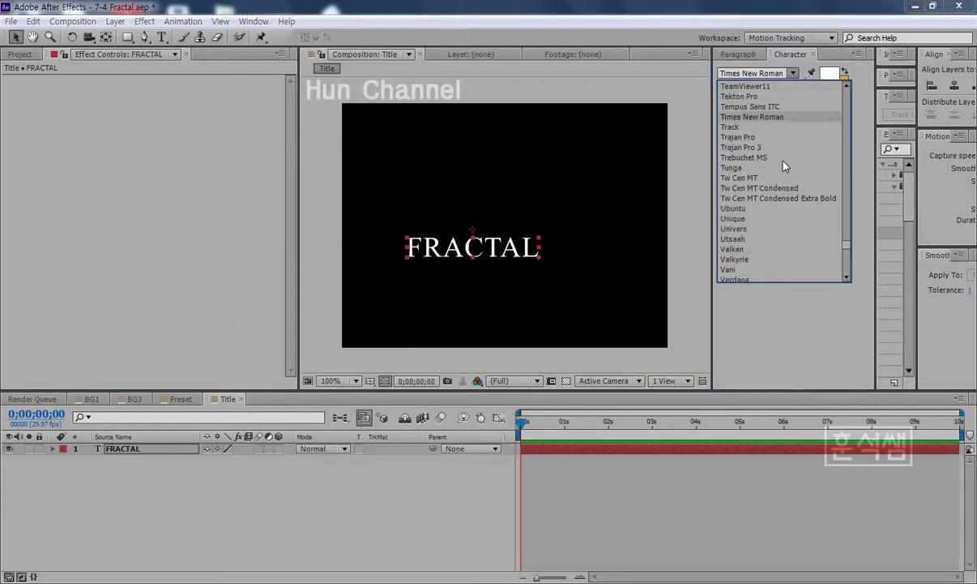
left_click_drag(849, 246, 844, 159)
scroll(801, 170, "up", 3)
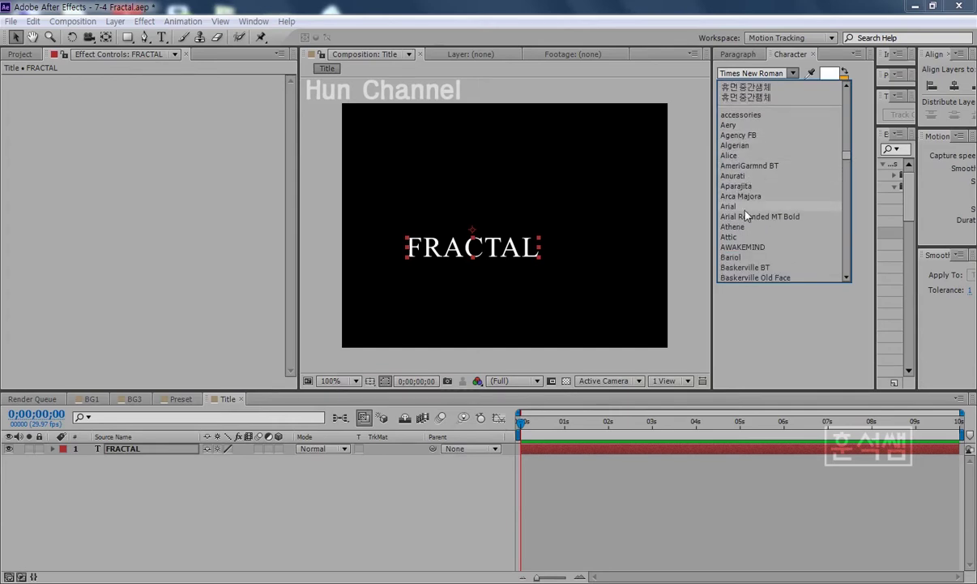
left_click(746, 208)
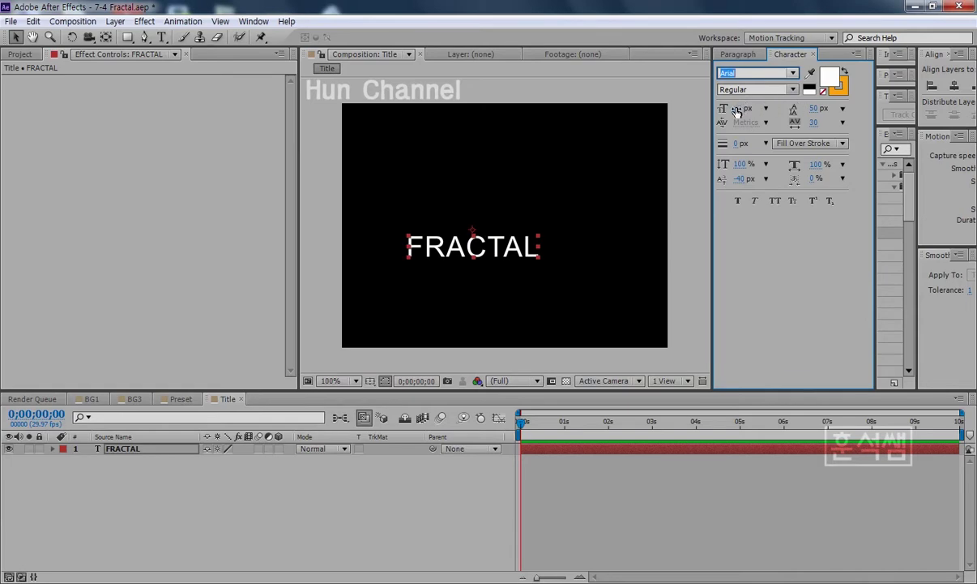
Enlarge the FRACTAL text to 86 px and set its font style to Bold
left_click_drag(738, 108, 768, 108)
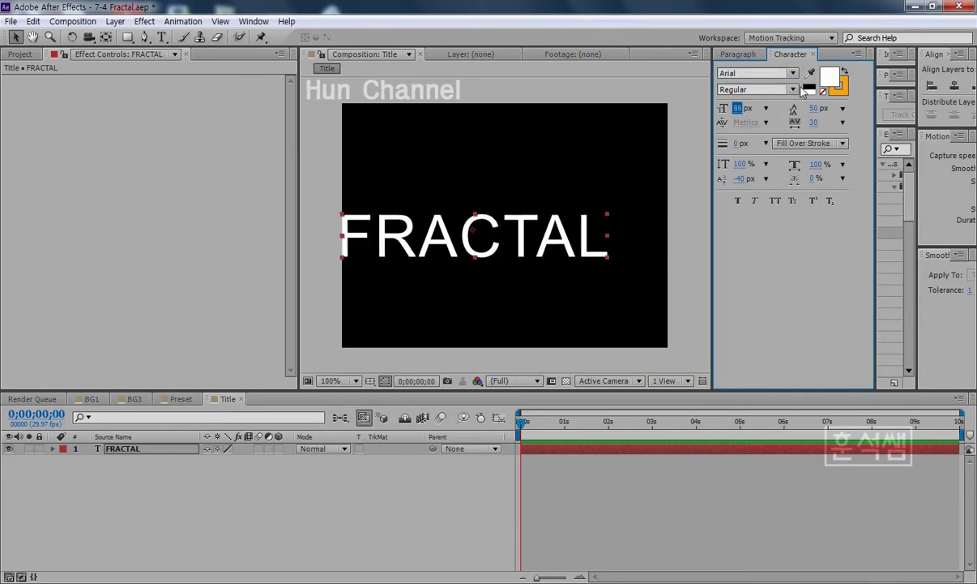
left_click(793, 89)
left_click(780, 152)
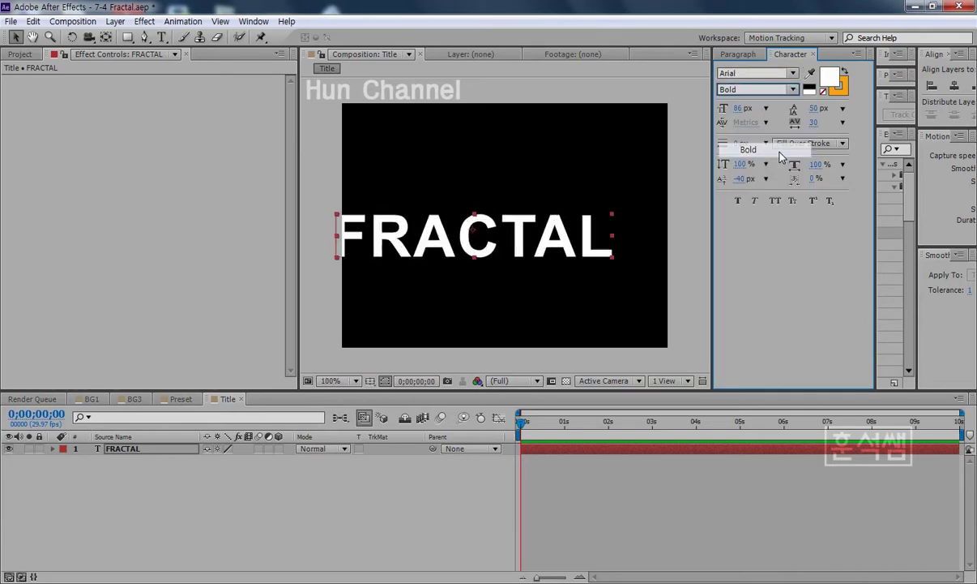
Move the FRACTAL text close to the frame's centre and set its font size to 85 px
left_click_drag(562, 247, 587, 225)
left_click(742, 107)
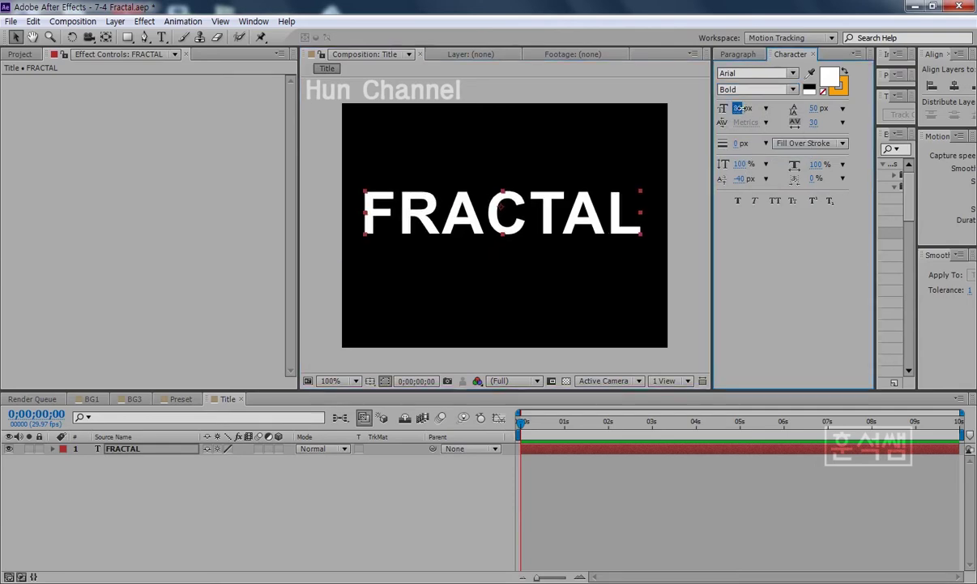
type("85")
key("Return")
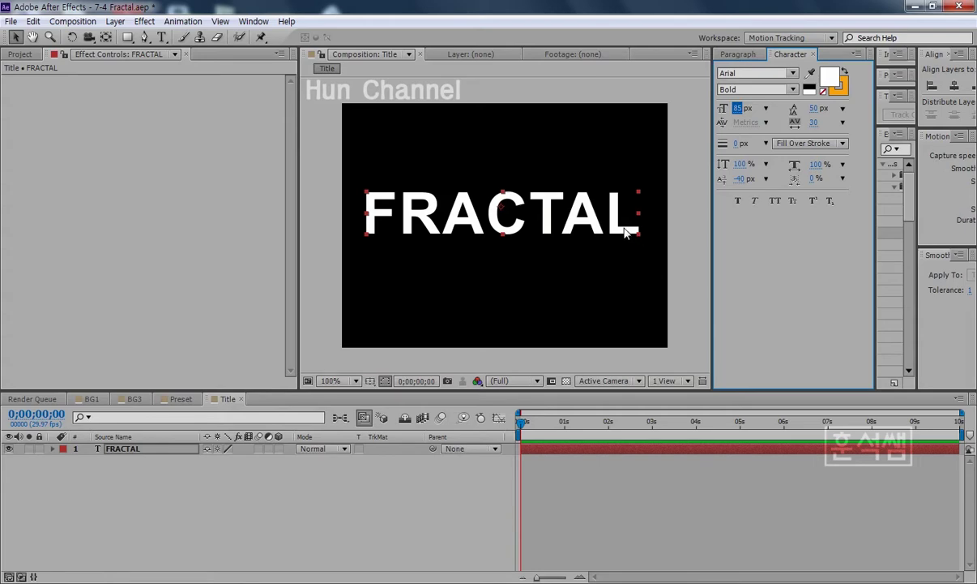
left_click_drag(626, 232, 636, 241)
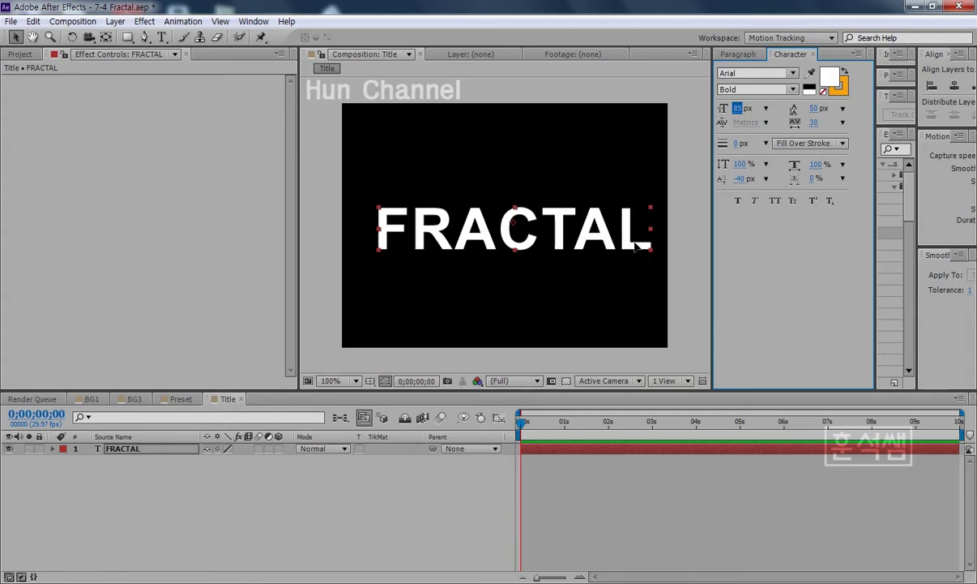
Remove the stroke colour from the FRACTAL text and save the project
left_click(824, 91)
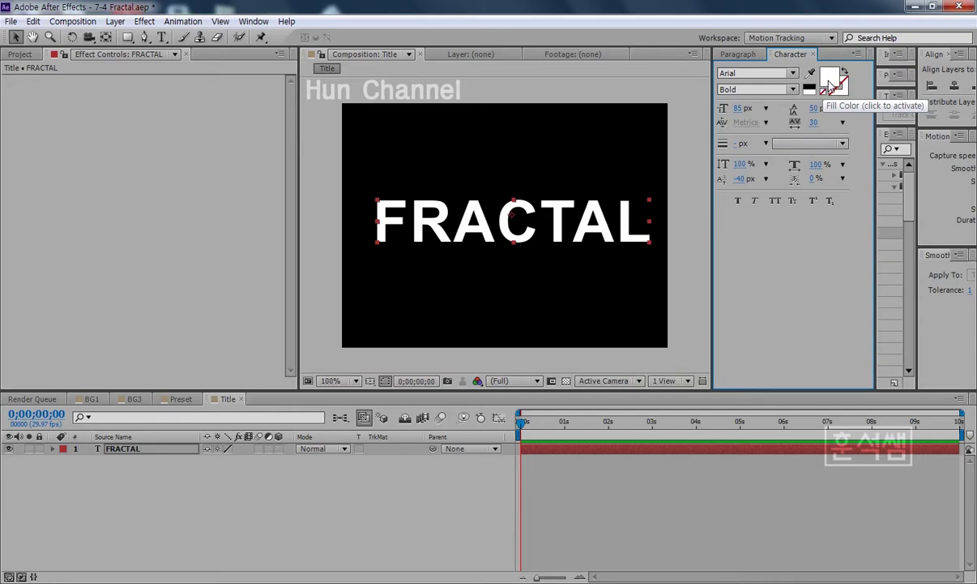
key("ctrl+s")
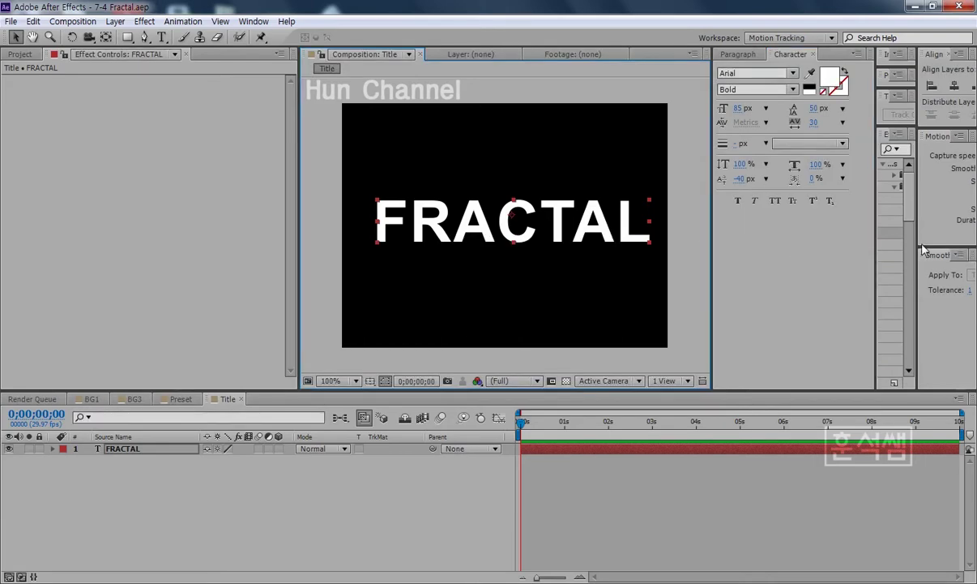
Centre the FRACTAL text horizontally and vertically within the composition
left_click_drag(917, 232, 836, 232)
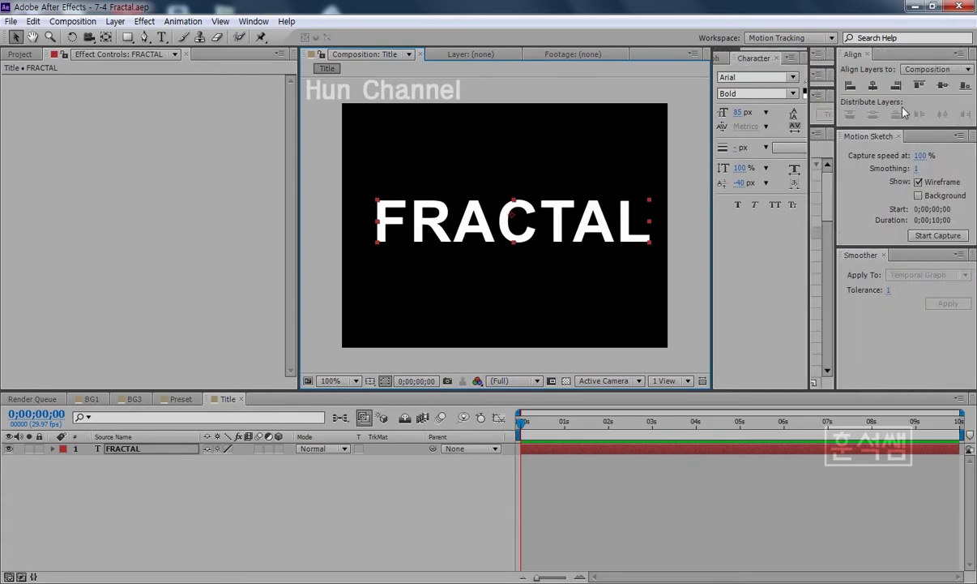
left_click(873, 88)
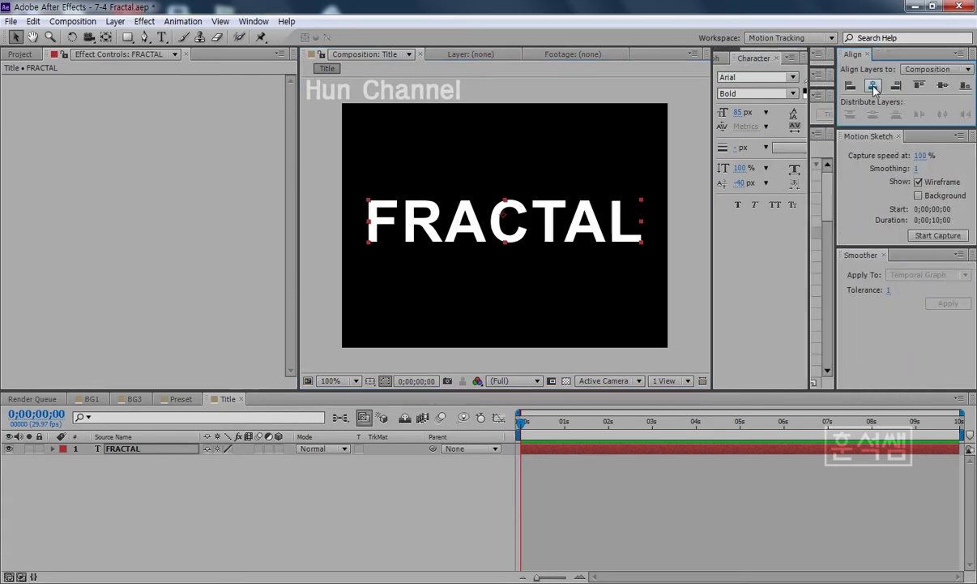
left_click(943, 87)
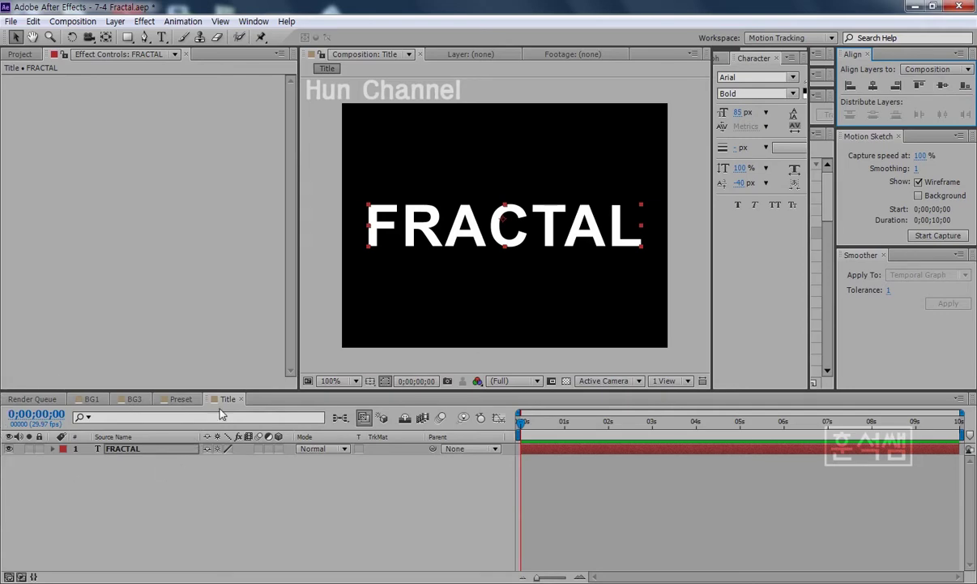
left_click_drag(224, 390, 222, 376)
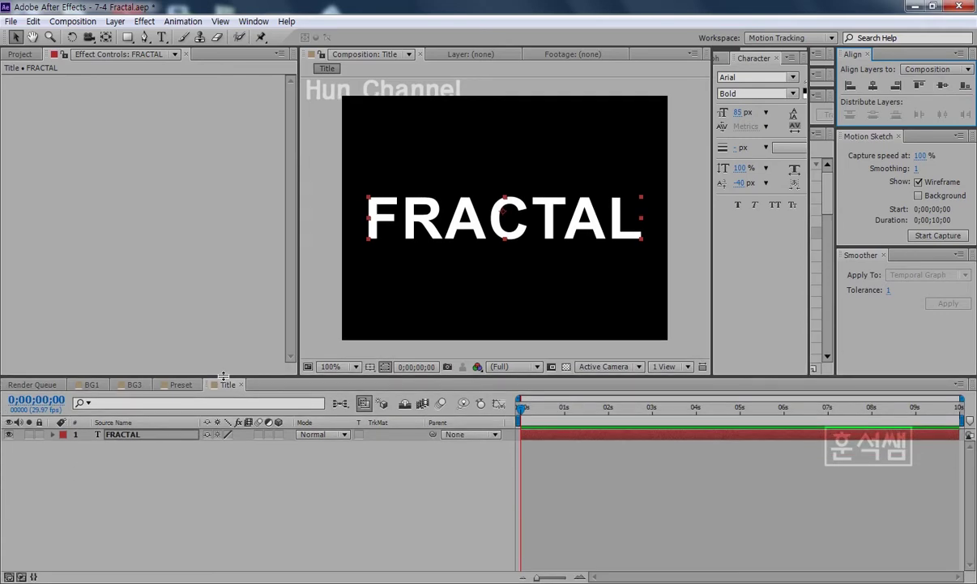
Add White Solid 3 from the project's Solids folder as a layer beneath the FRACTAL text
left_click(21, 54)
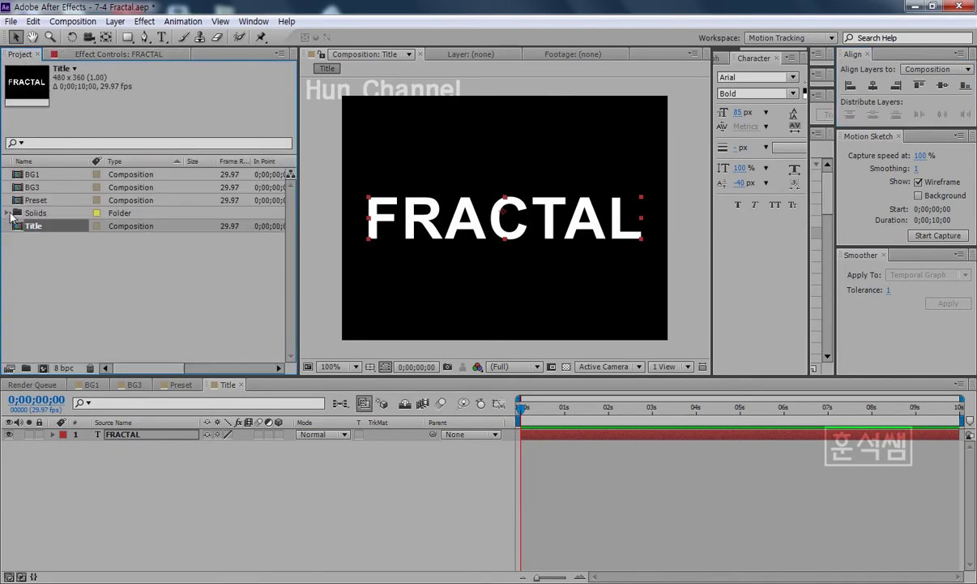
left_click(7, 213)
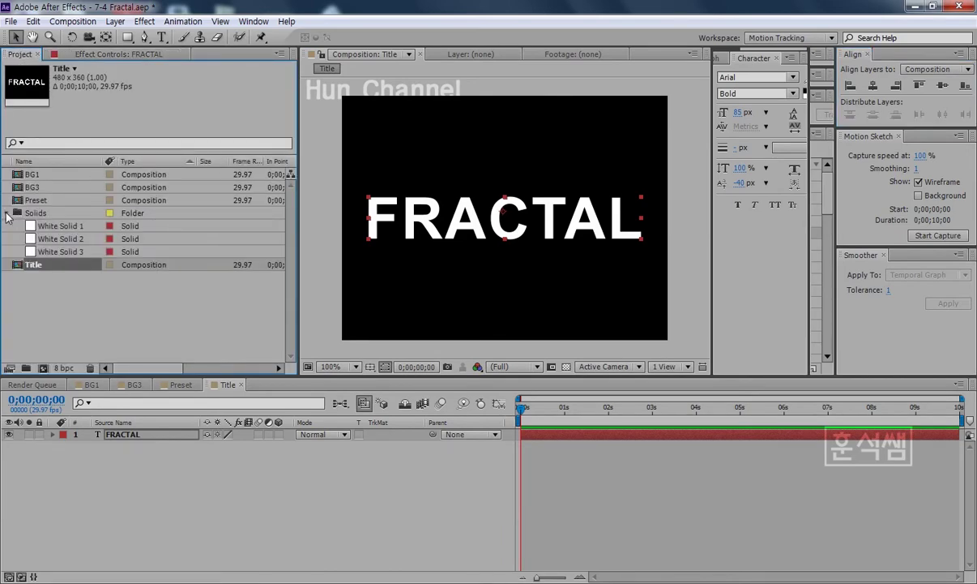
left_click(54, 252)
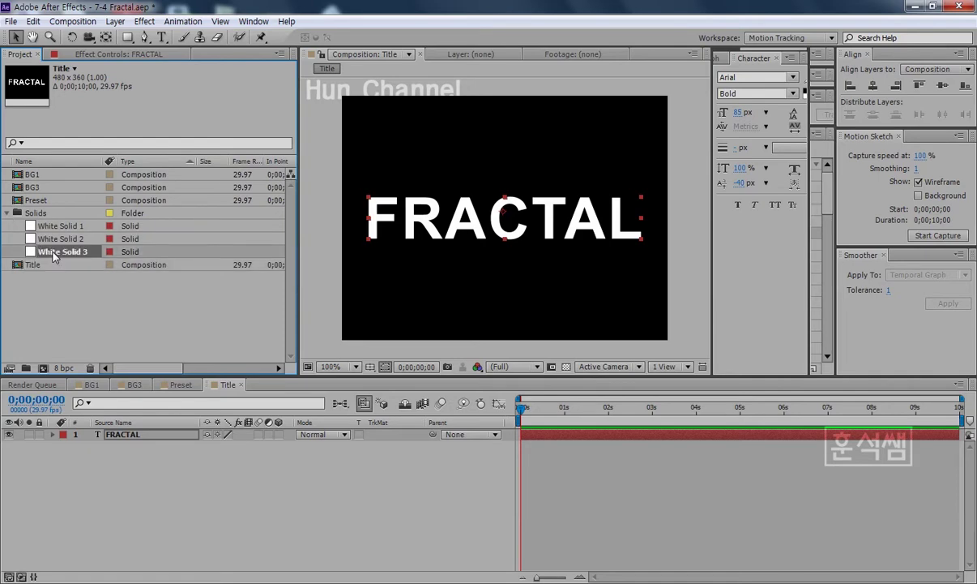
left_click_drag(53, 253, 77, 481)
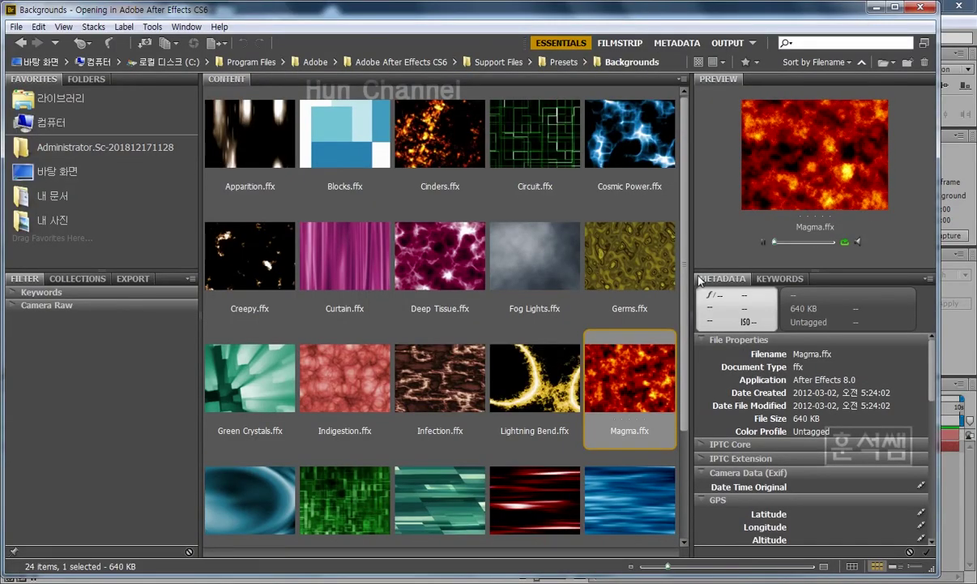
Apply the Magma.ffx background preset from Adobe Bridge to the White Solid 3 layer
double_click(628, 378)
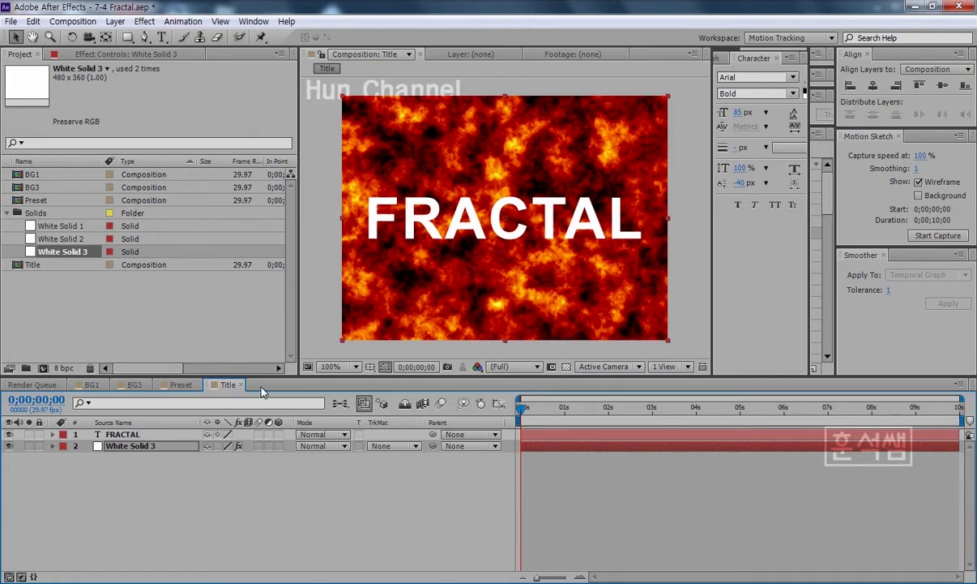
left_click_drag(245, 378, 246, 368)
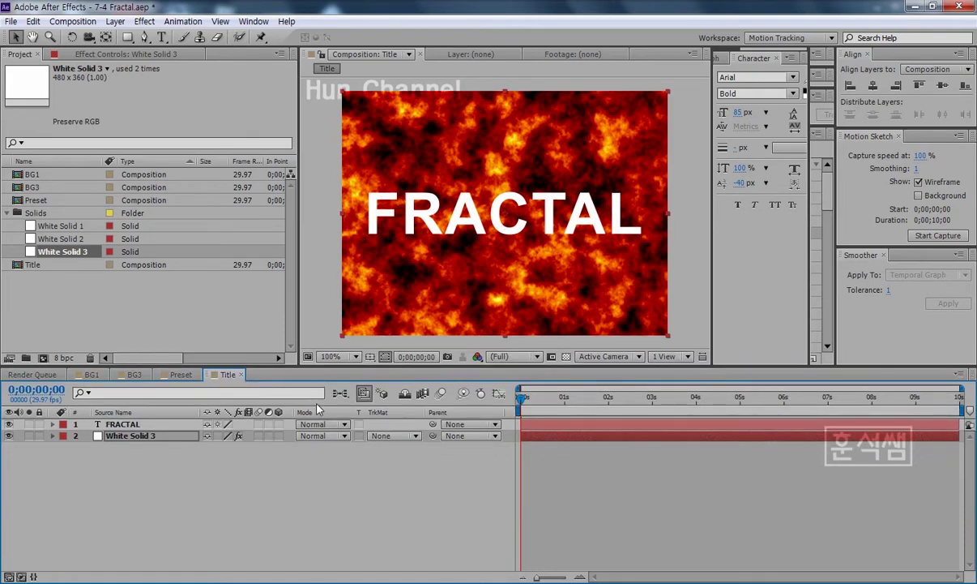
Set the White Solid 3 layer's track matte to Alpha Matte "FRACTAL" and preview the result
left_click(411, 438)
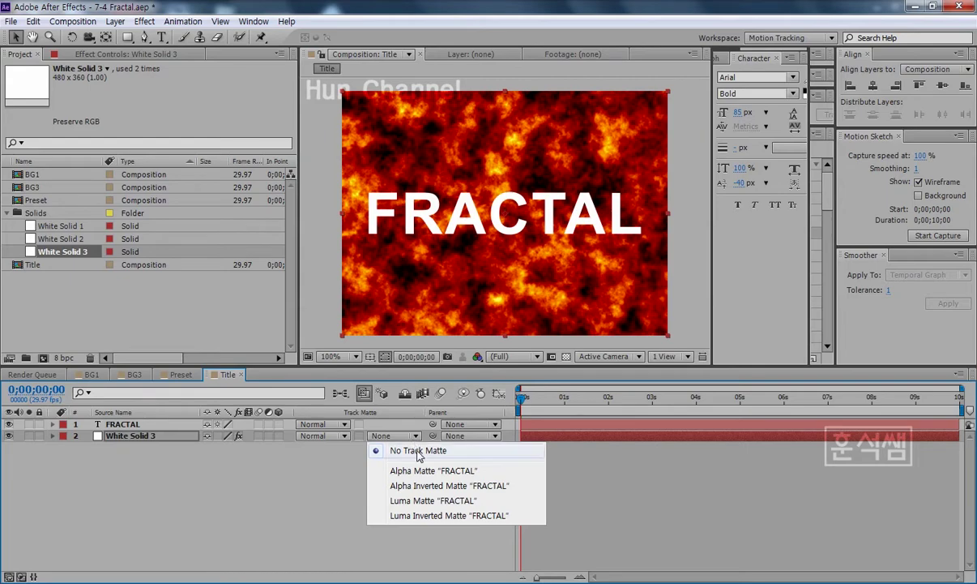
left_click(425, 471)
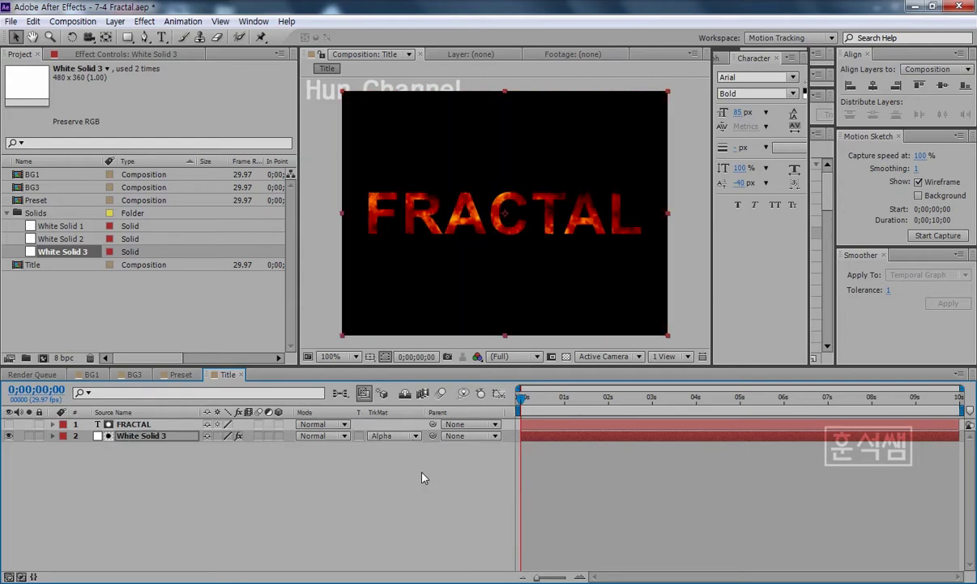
key("space")
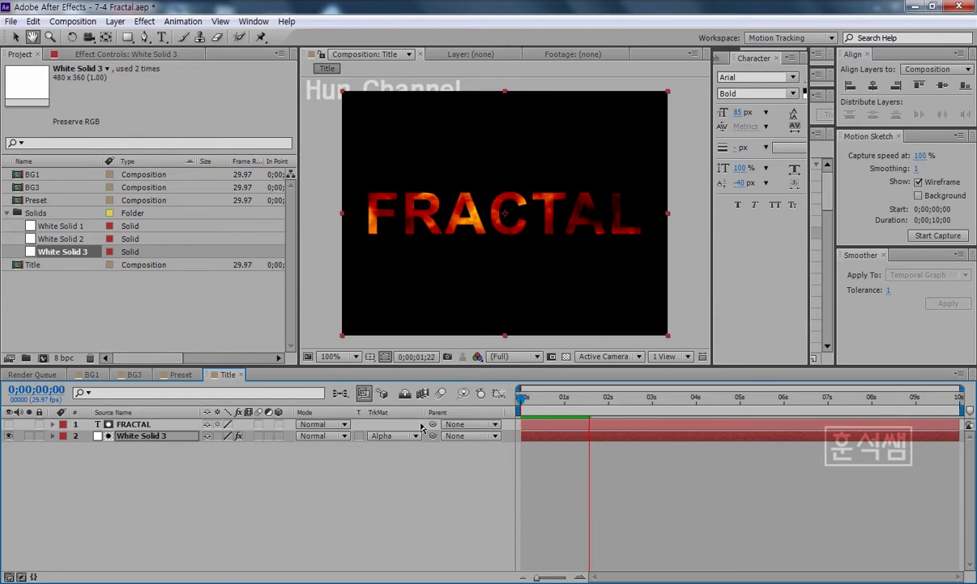
left_click(412, 438)
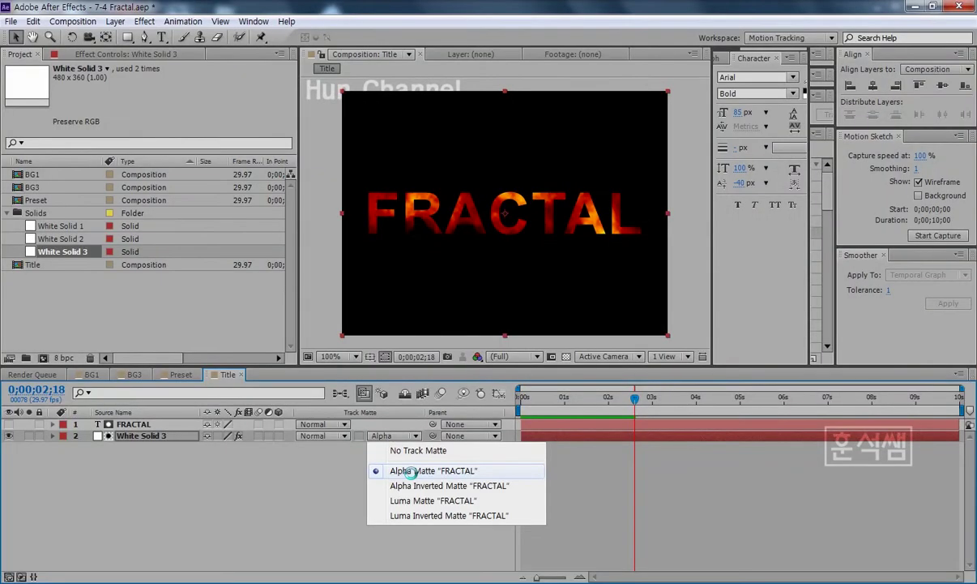
left_click(411, 471)
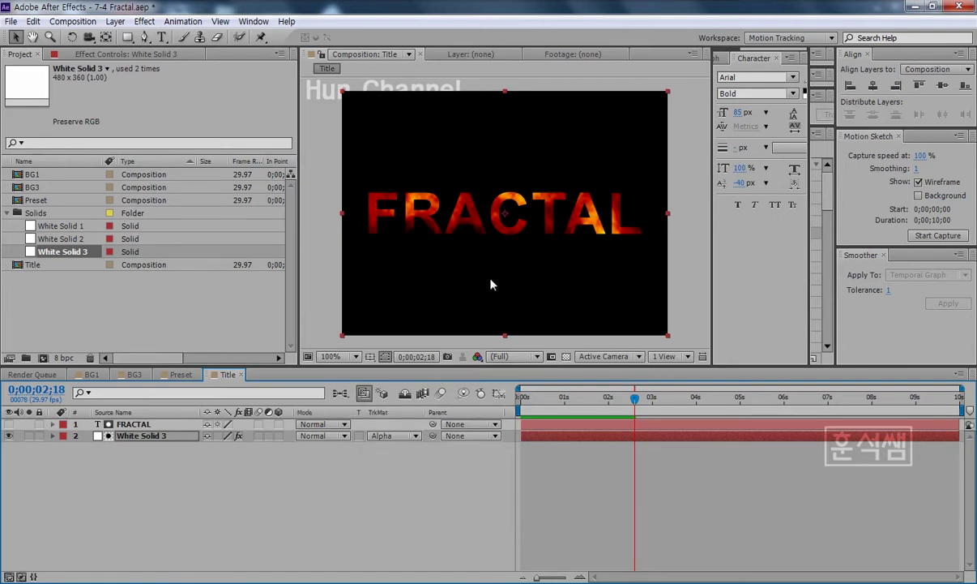
Preview the magma-filled FRACTAL text at several times and examine the track matte options for White Solid 3
key("space")
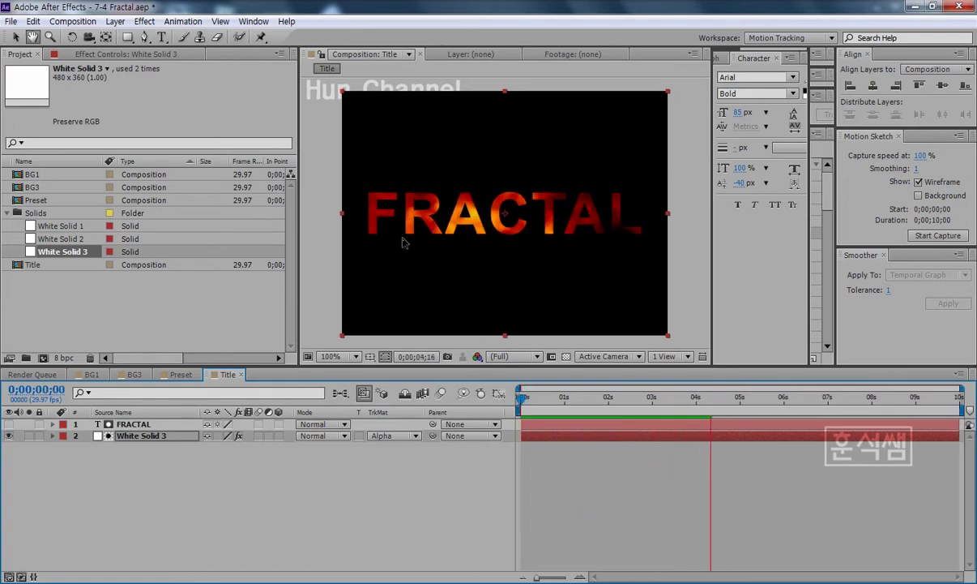
key("space")
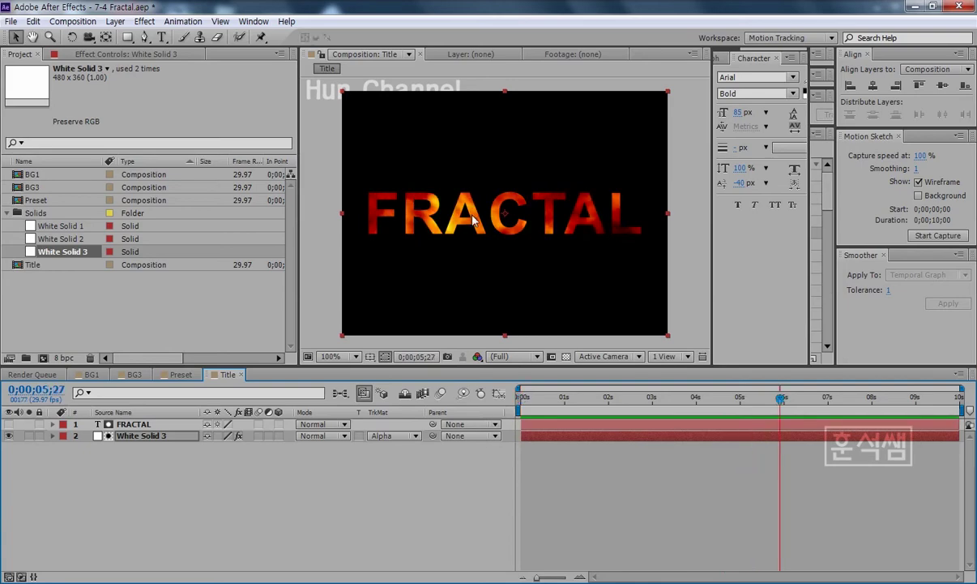
key("space")
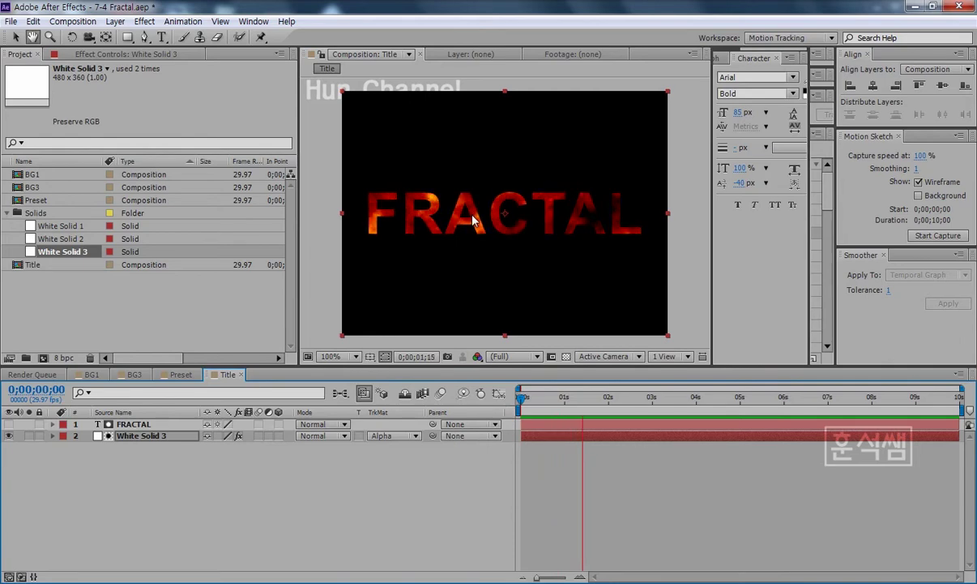
key("space")
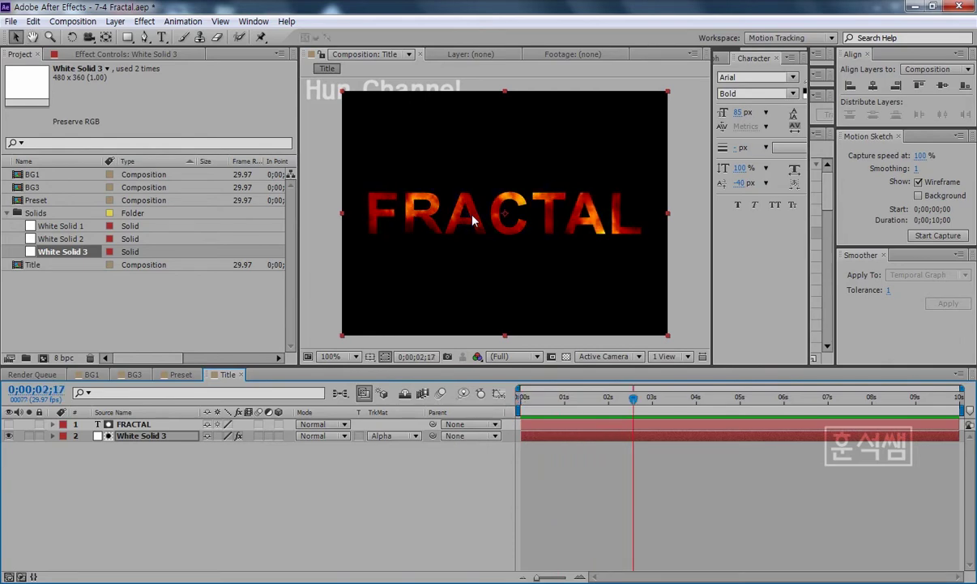
left_click_drag(524, 396, 567, 396)
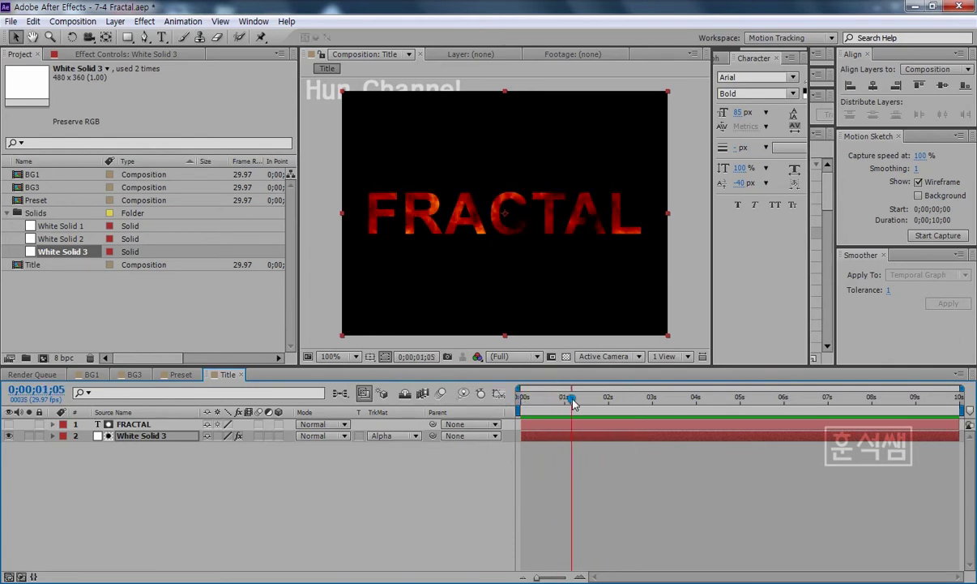
left_click(126, 424)
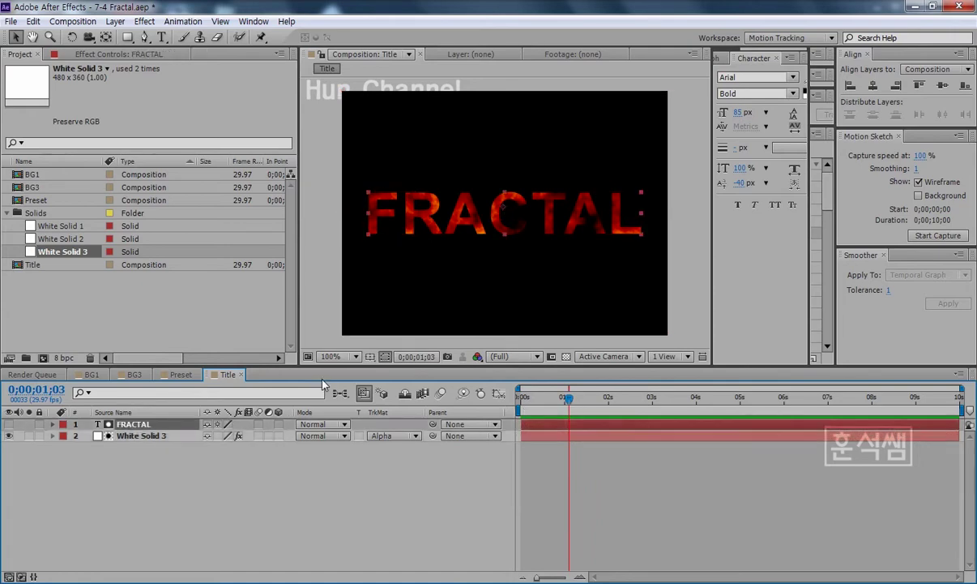
left_click(413, 441)
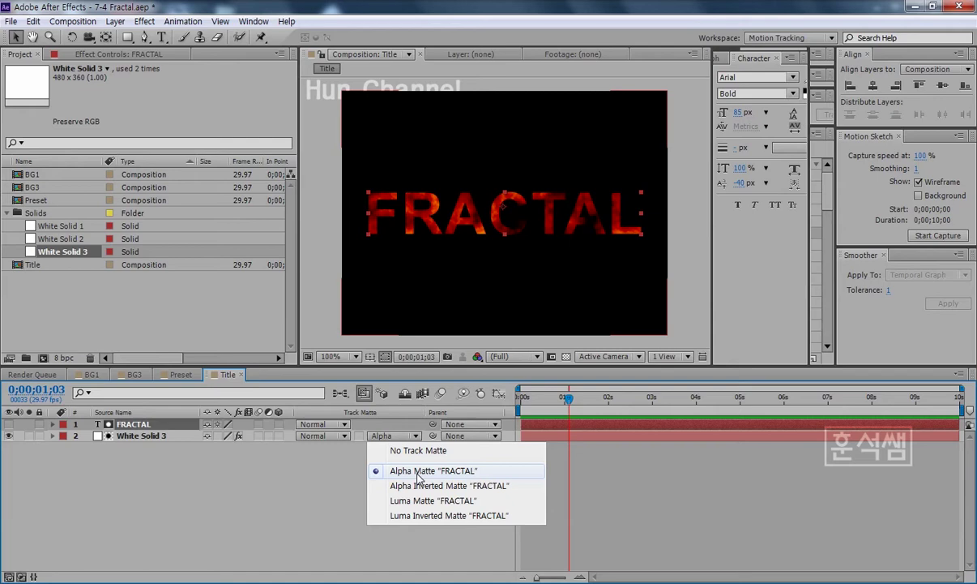
left_click(308, 454)
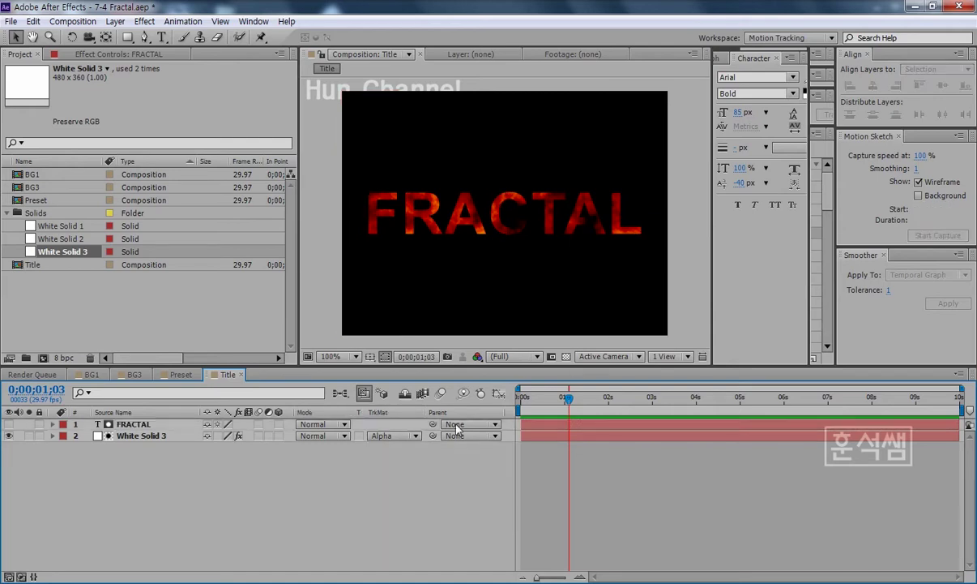
Find the Roughen Edges effect by searching for "roug" and apply it to the FRACTAL text layer
key("ctrl+5")
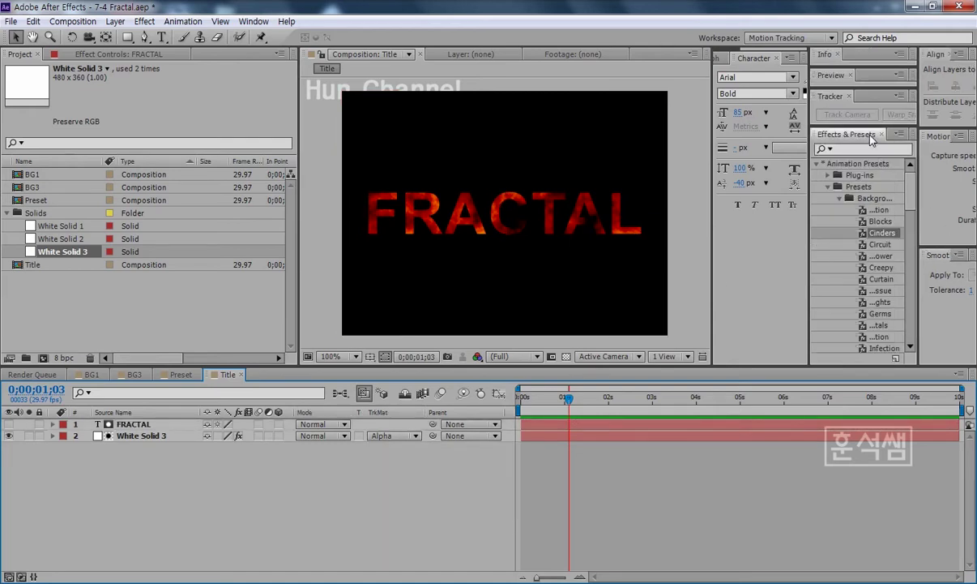
left_click_drag(810, 183, 746, 182)
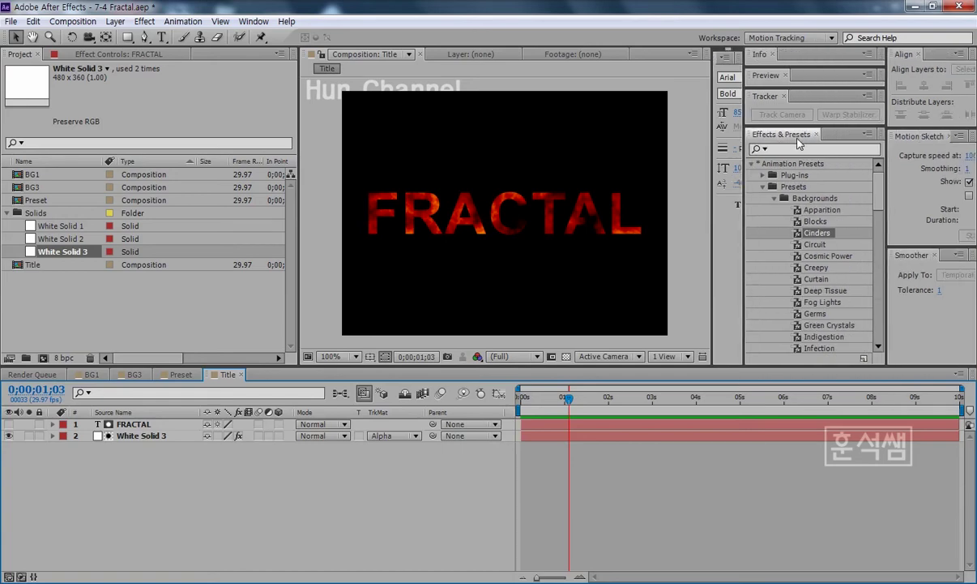
left_click(796, 149)
type("r")
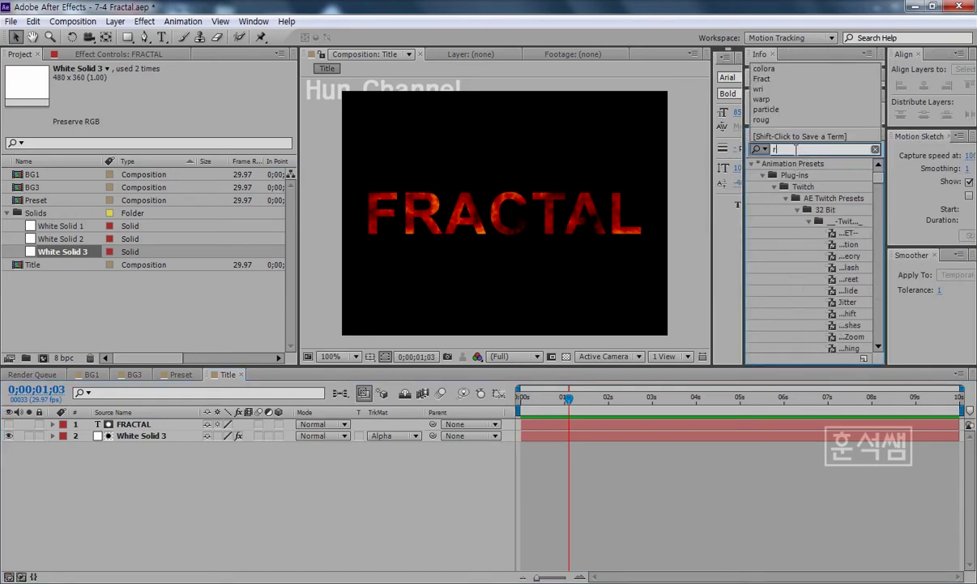
type("oug")
left_click(803, 176)
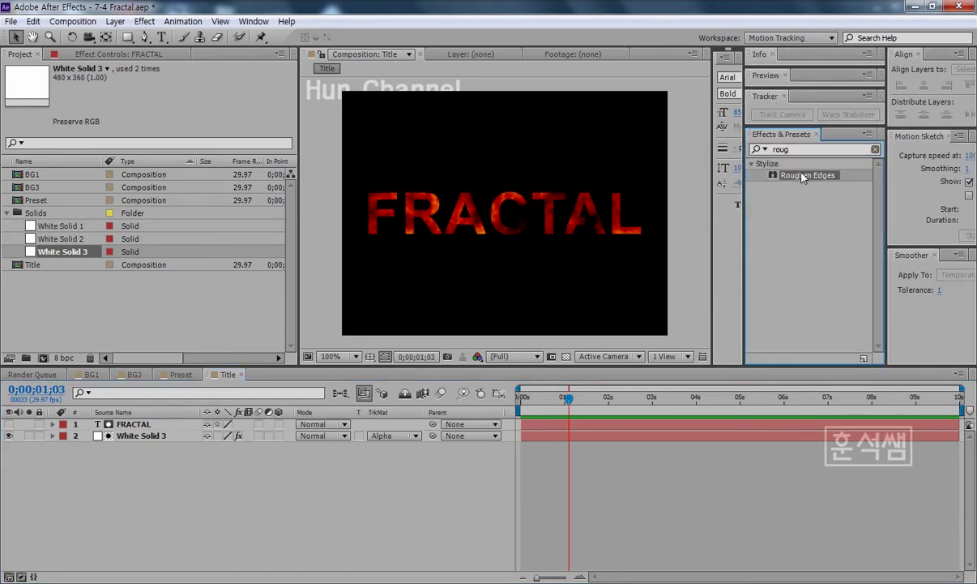
left_click_drag(803, 175, 134, 424)
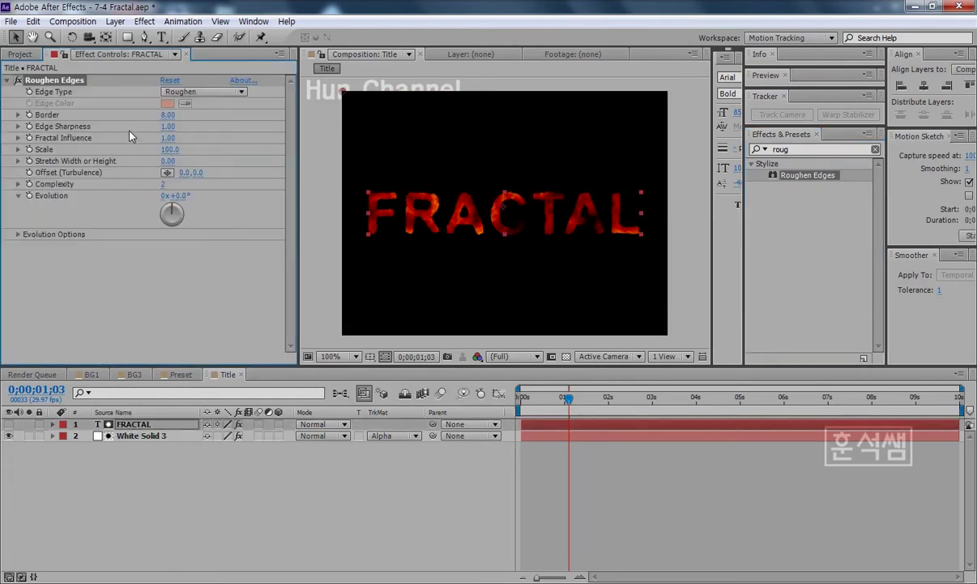
Set the Roughen Edges edge type to Rusty and its Border to 6
left_click(208, 92)
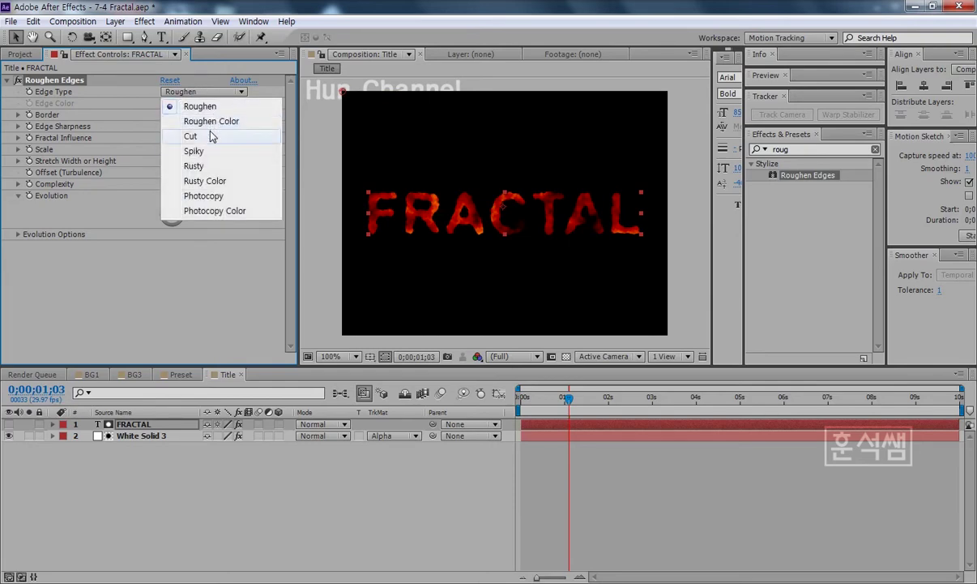
left_click(210, 169)
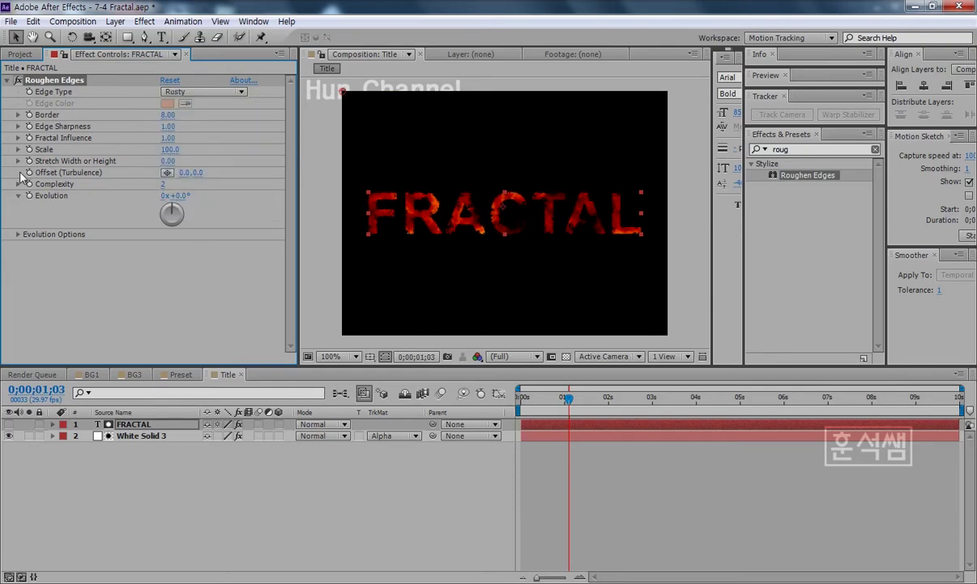
left_click(18, 115)
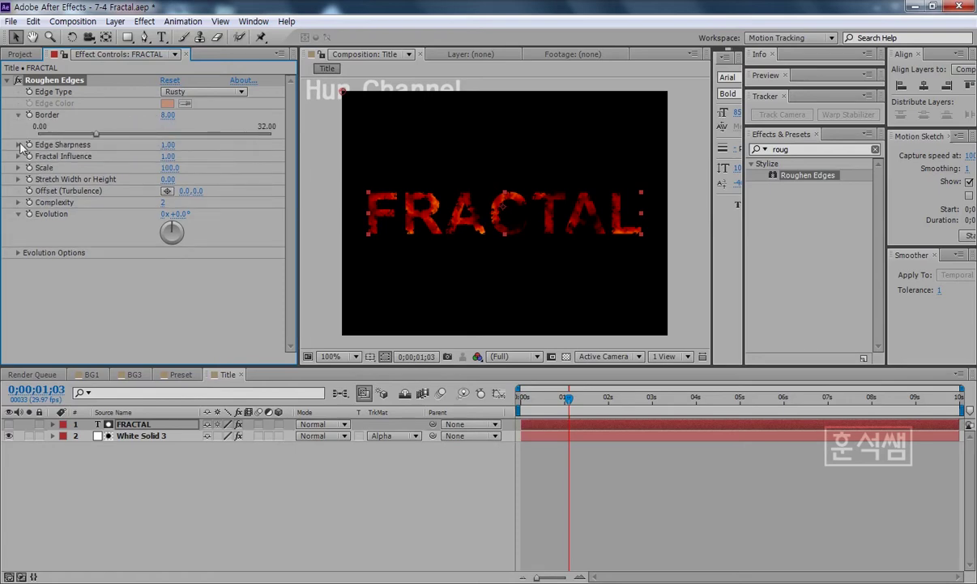
left_click(18, 166)
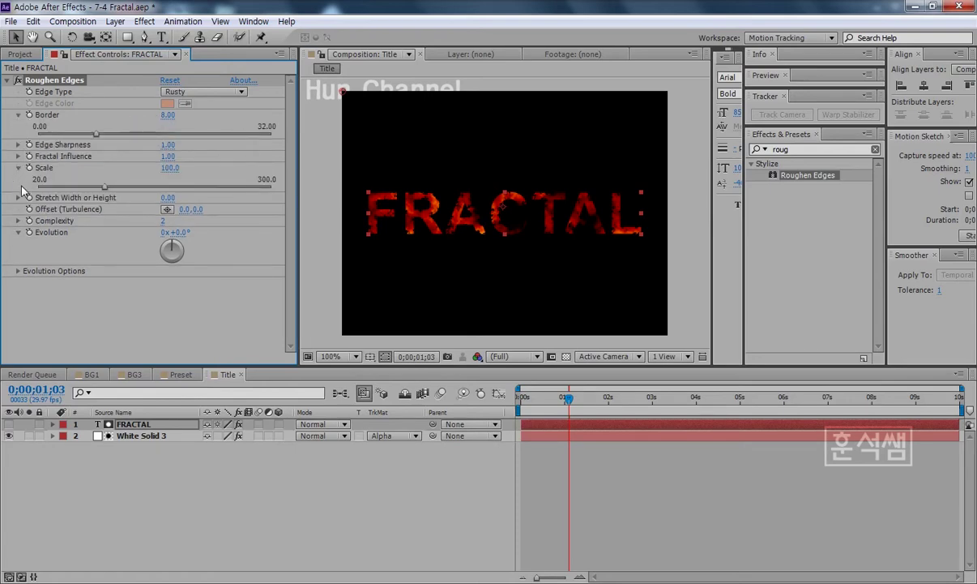
left_click_drag(105, 186, 78, 186)
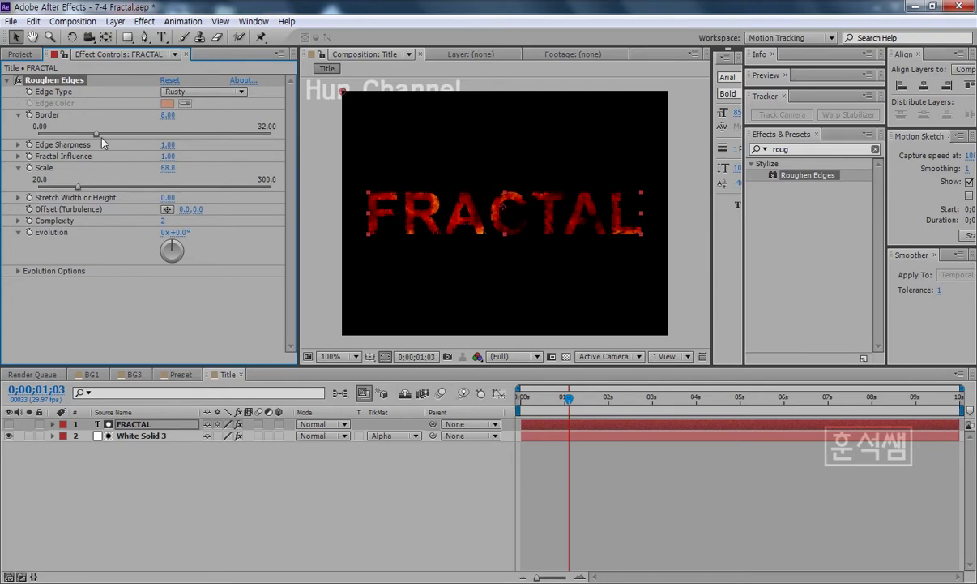
mouse_move(98, 135)
left_mouse_down()
mouse_move(124, 135)
mouse_move(69, 134)
mouse_move(84, 135)
left_mouse_up()
left_click(172, 118)
type("6")
key("Return")
Set the Roughen Edges Scale to 60 on the FRACTAL layer
mouse_move(77, 184)
left_mouse_down()
mouse_move(59, 178)
mouse_move(73, 192)
left_mouse_up()
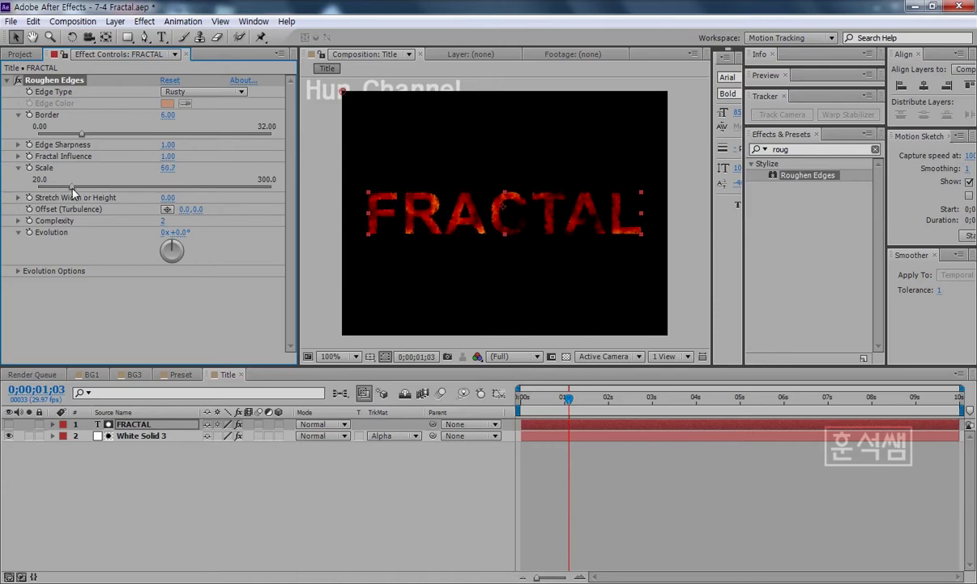
left_click(168, 169)
type("50.0")
key("Return")
left_click(18, 156)
left_click(272, 177)
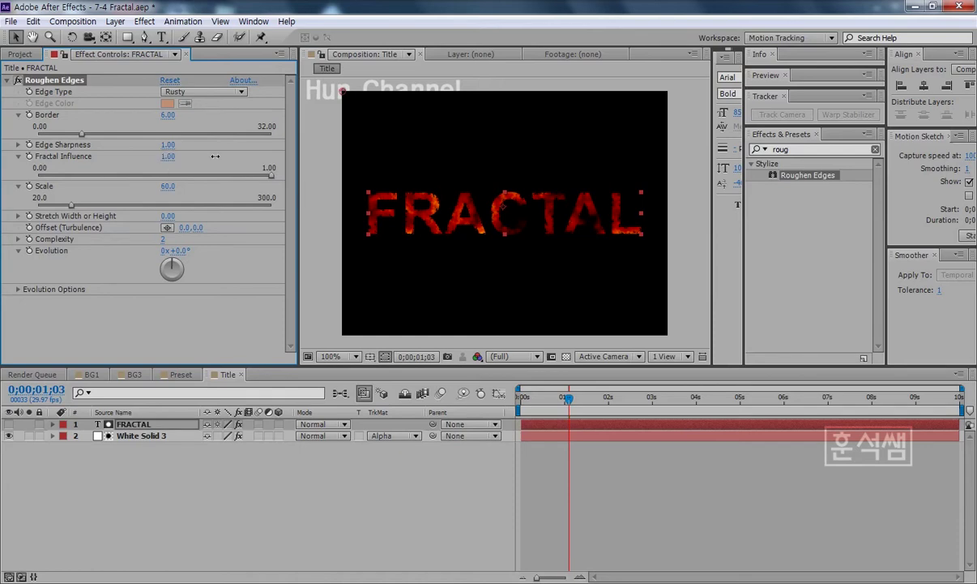
left_click(19, 157)
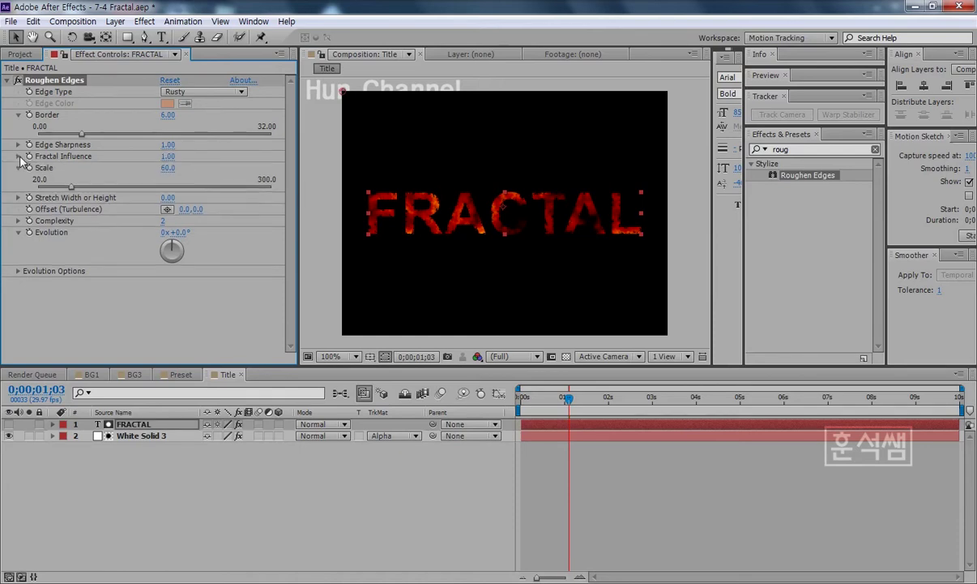
Try different Complexity and Stretch Width or Height values in Roughen Edges, returning them to 2 and 0
left_click(18, 222)
left_click_drag(85, 239, 141, 233)
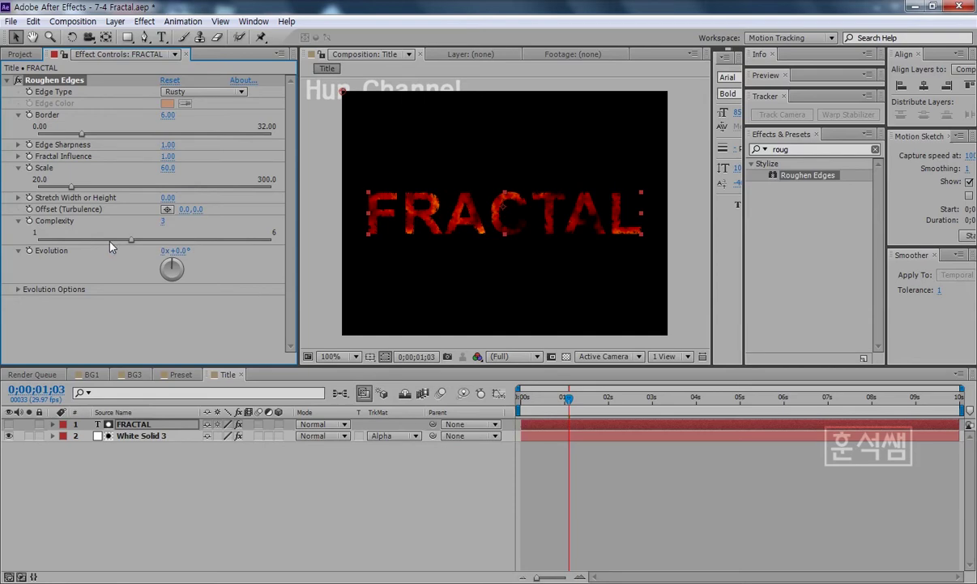
left_click(18, 198)
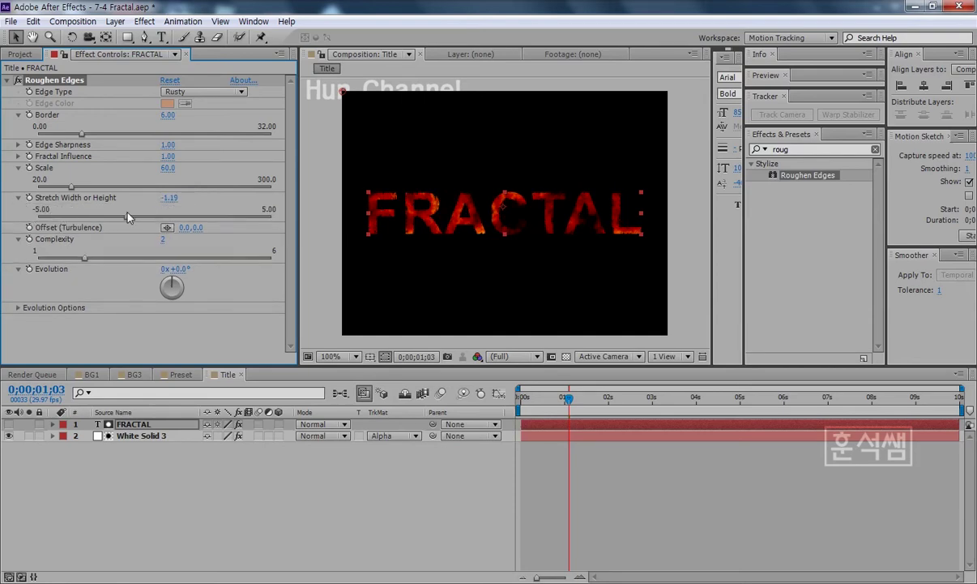
left_click_drag(155, 216, 184, 217)
left_click(170, 198)
type("0")
key("Return")
left_click(18, 197)
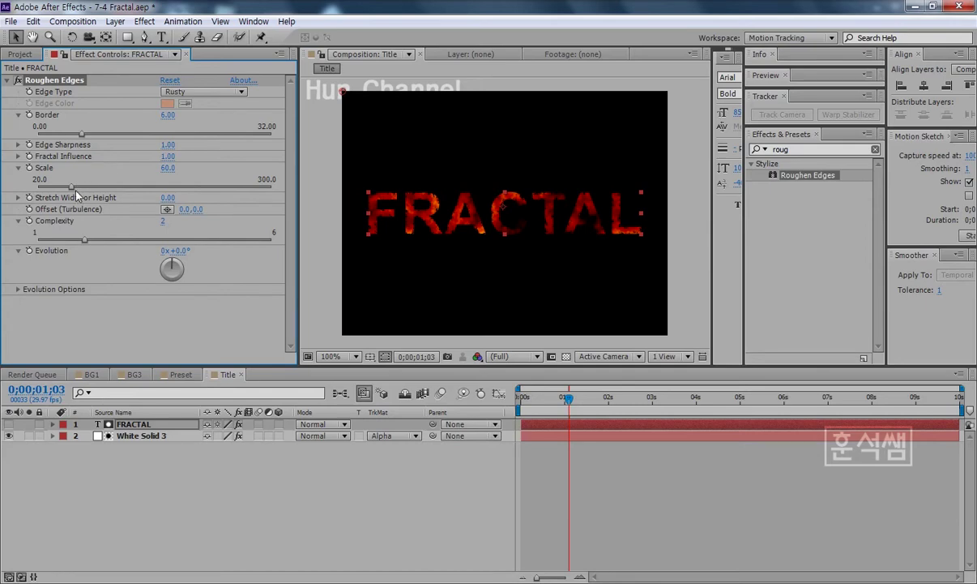
Preview the roughened text, and add a Position keyframe to the FRACTAL layer at 0;00;00;00
key("space")
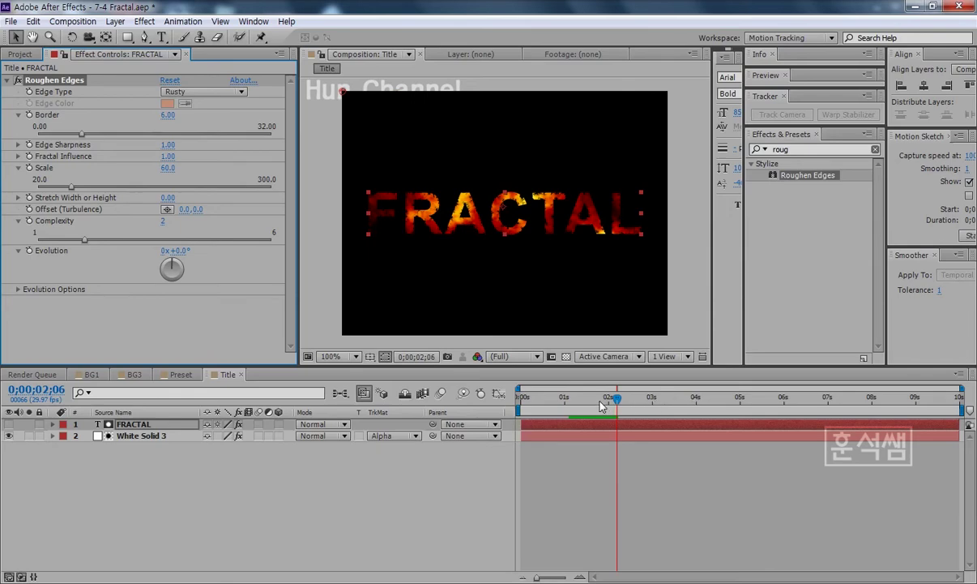
left_click(606, 398)
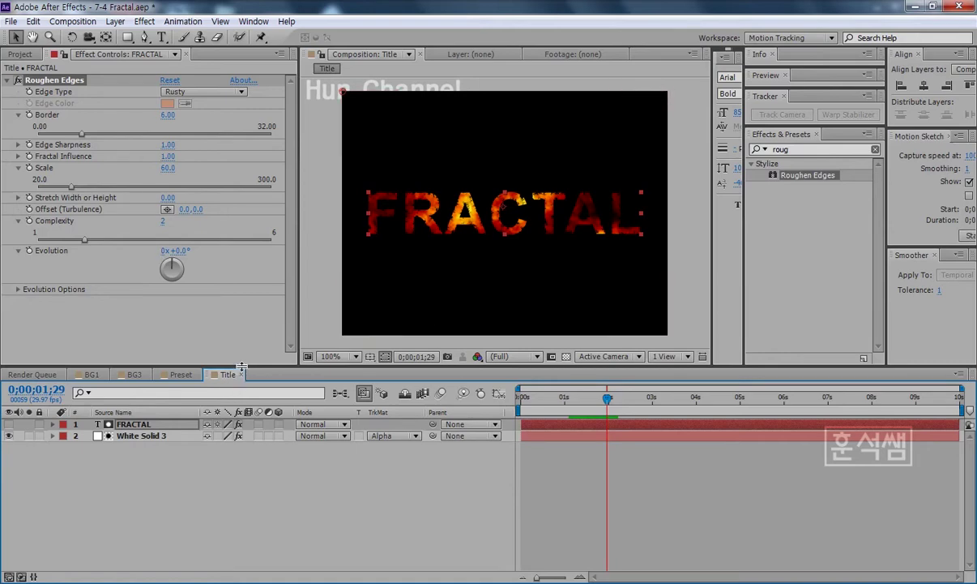
left_click_drag(242, 365, 241, 334)
left_click(146, 394)
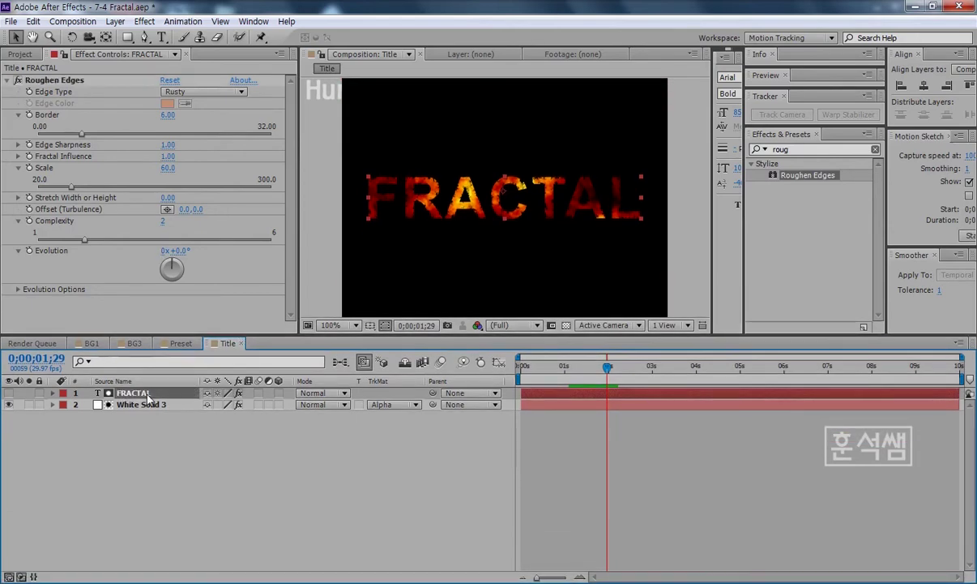
key("p")
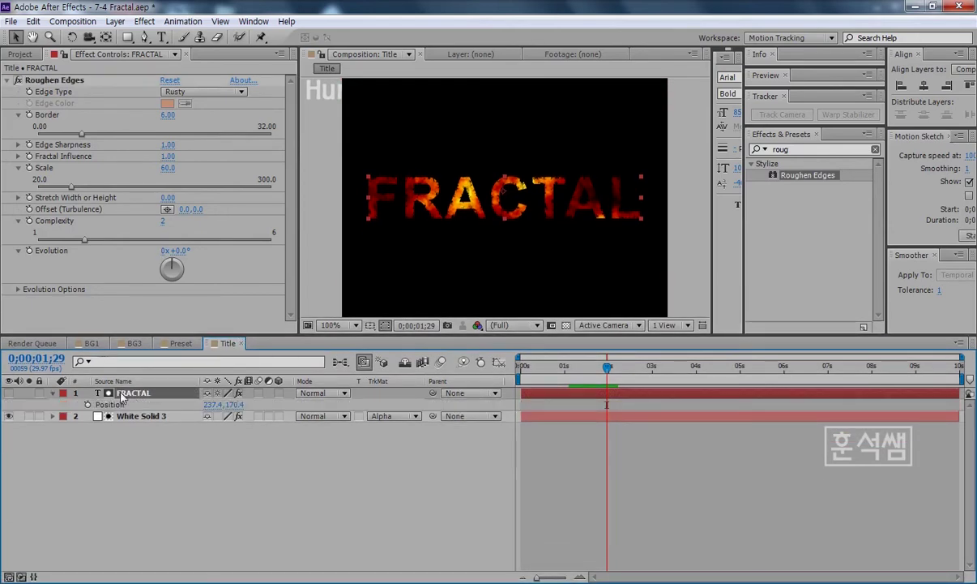
key("Home")
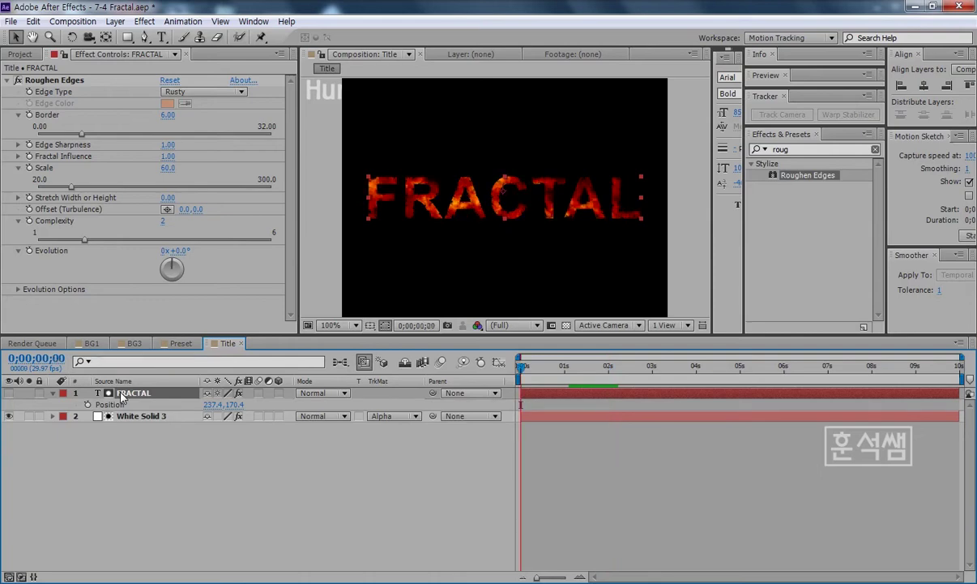
left_click(87, 403)
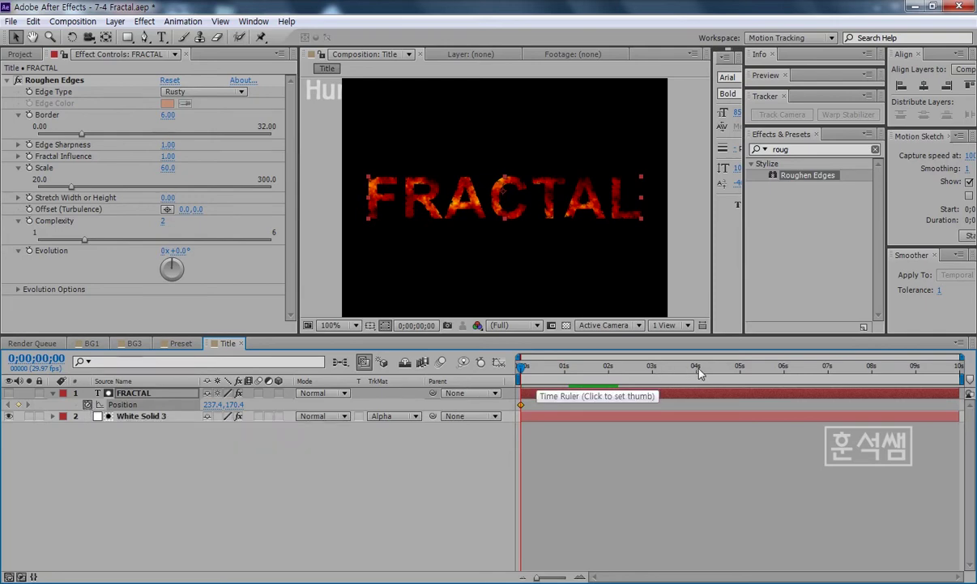
Add a second Position keyframe to the FRACTAL layer at 0;00;05;00
left_click(741, 369)
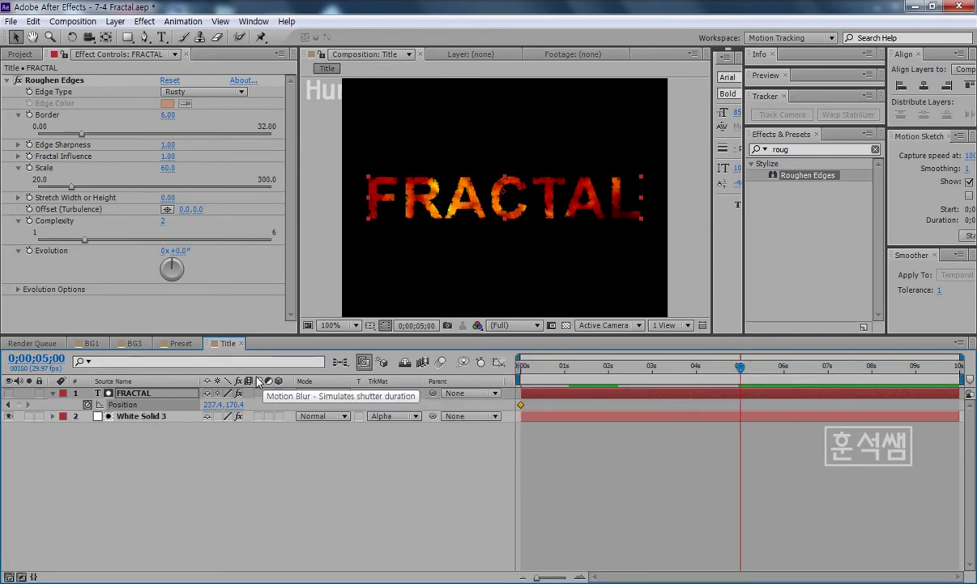
left_click(18, 405)
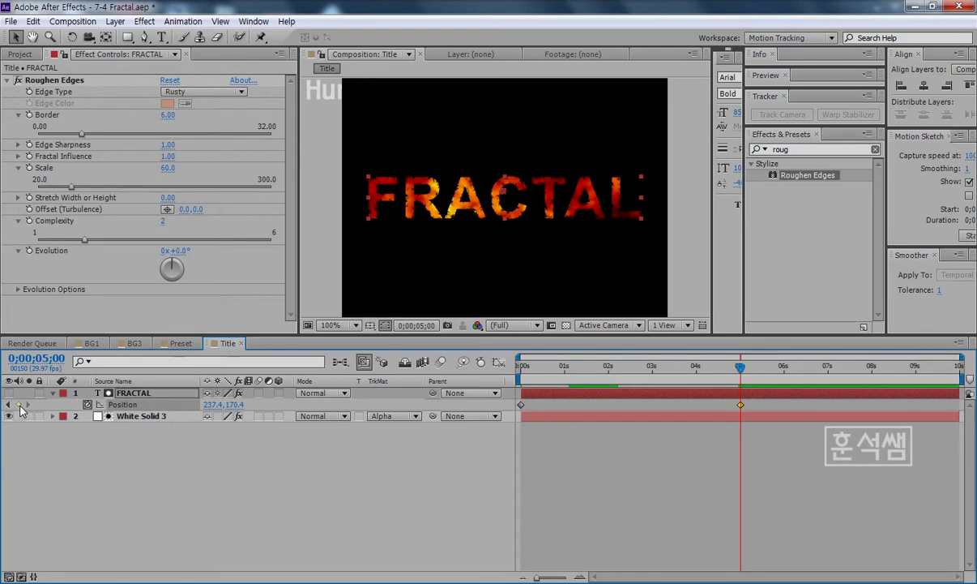
Show the Wiggler with enough room for all its options, and select both Position keyframes of the FRACTAL layer
left_click(247, 21)
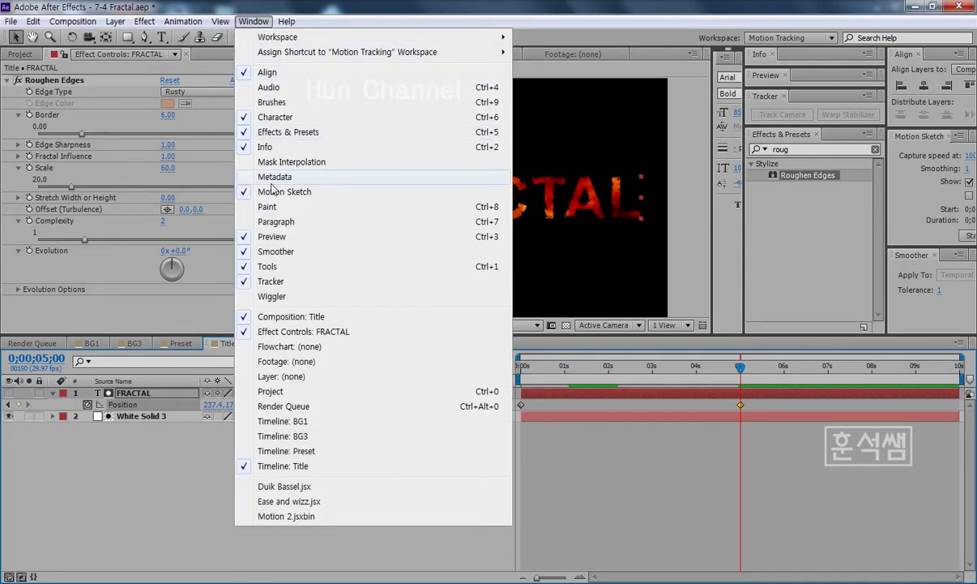
left_click(272, 297)
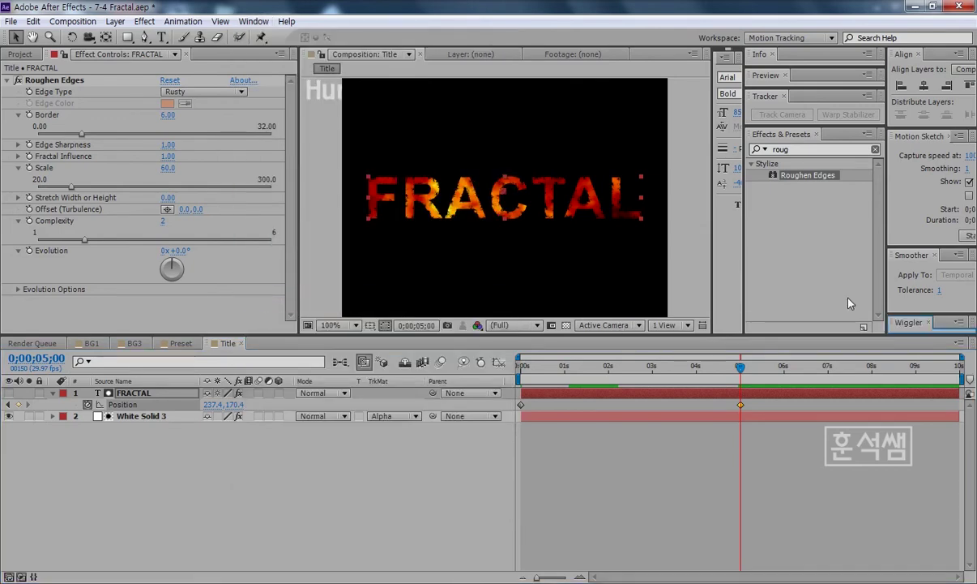
mouse_move(836, 296)
left_mouse_down()
mouse_move(735, 294)
mouse_move(735, 143)
left_mouse_up()
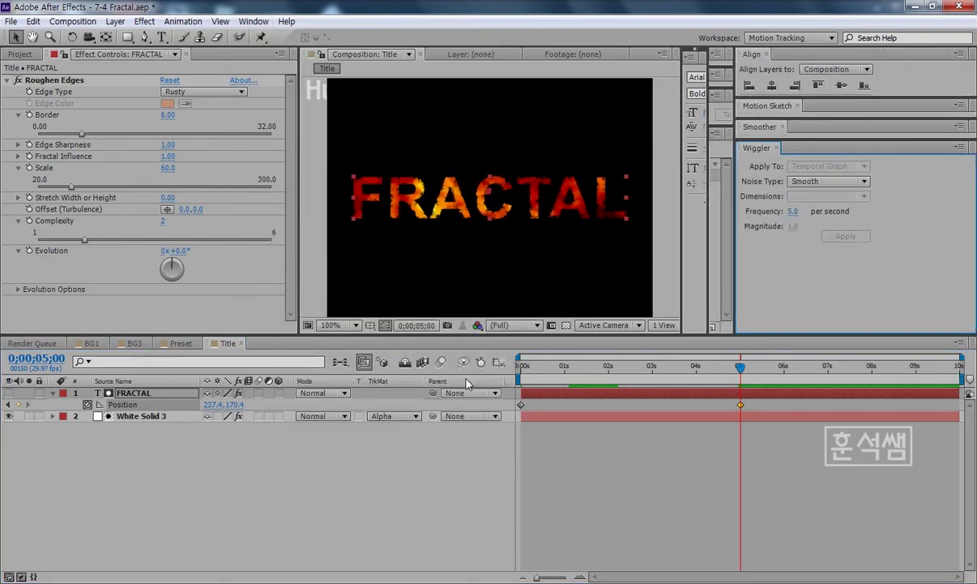
left_click(122, 404)
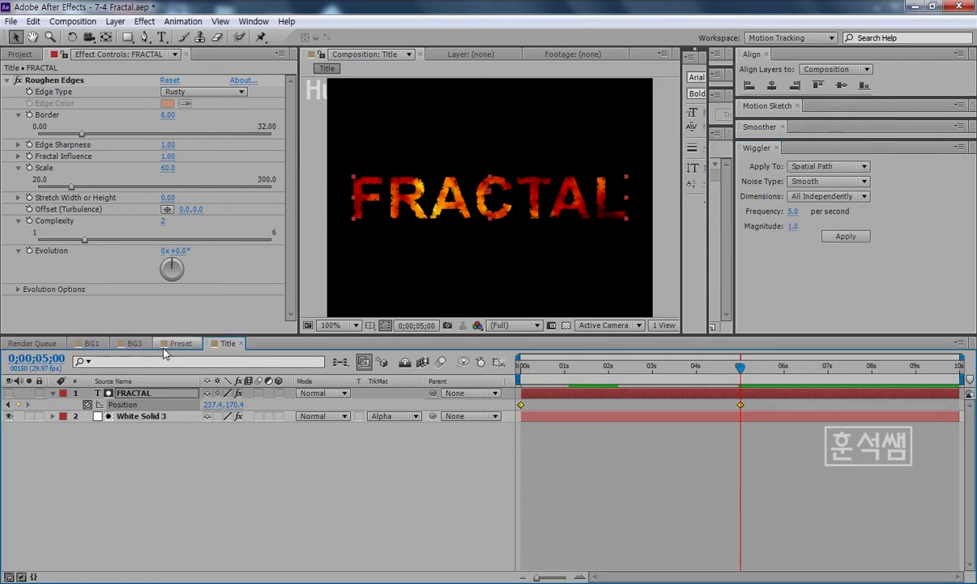
left_click_drag(182, 331, 181, 333)
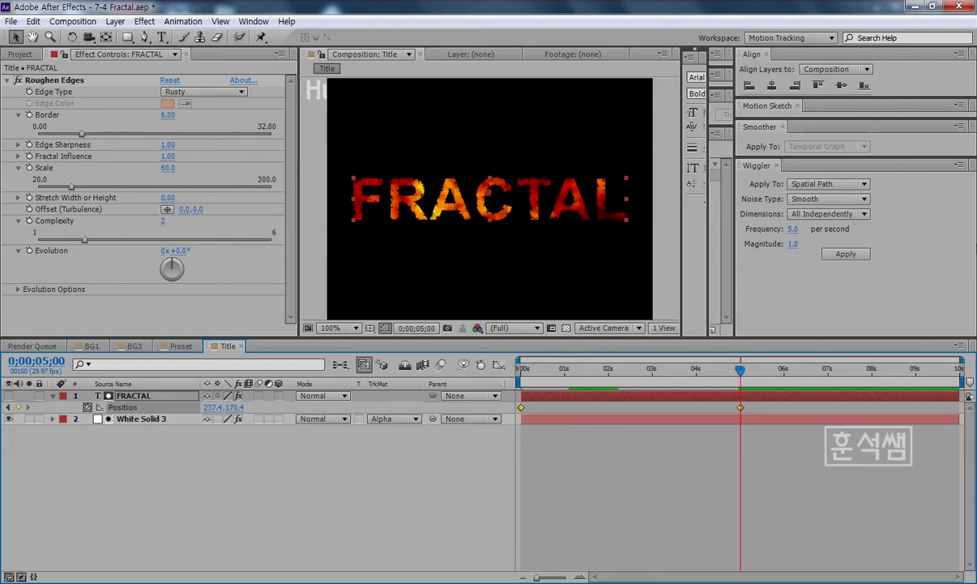
Set the Wiggler noise type to Jagged and its frequency to 10 per second
left_click(807, 199)
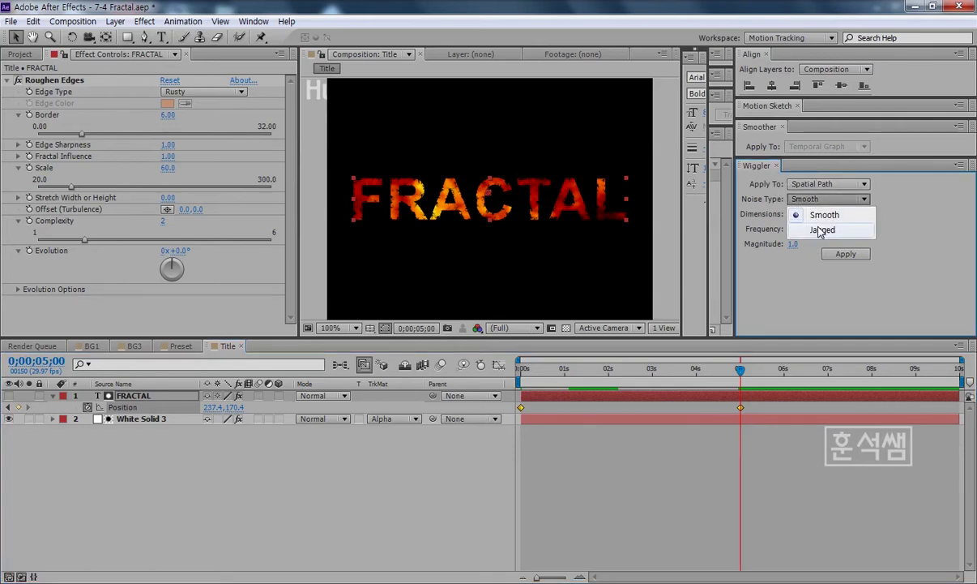
left_click(822, 231)
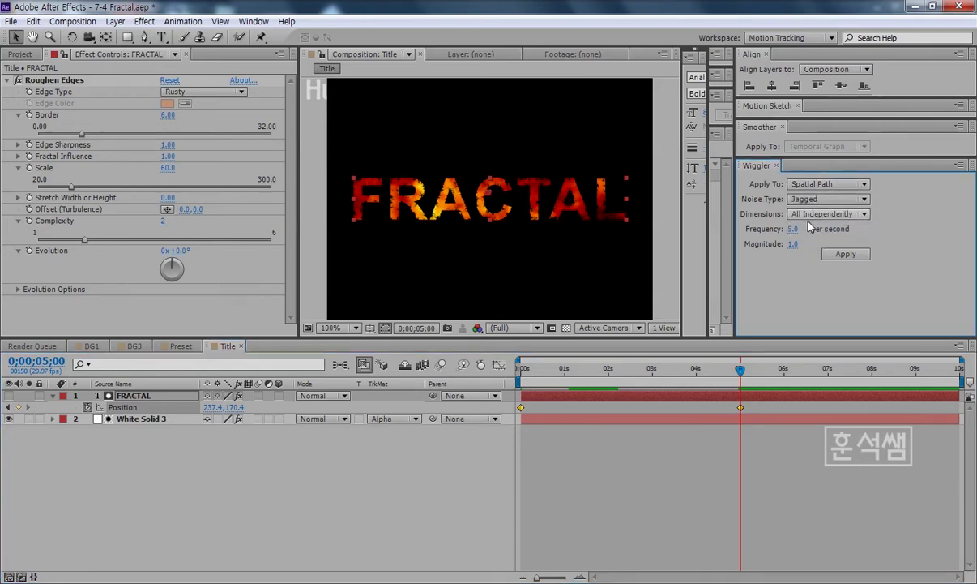
left_click(792, 229)
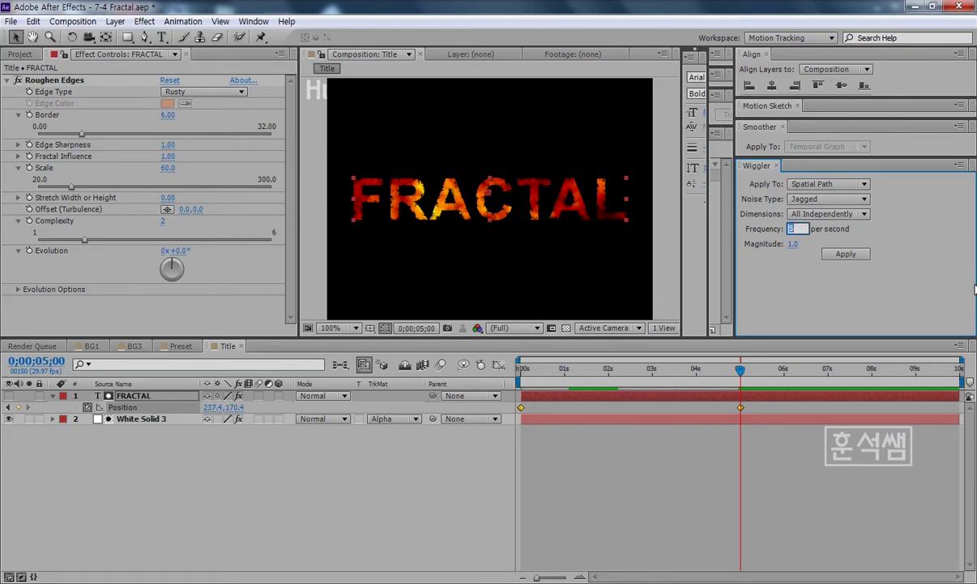
type("10")
Apply the Wiggler to the FRACTAL Position keyframes with the magnitude kept at 1
left_click(793, 248)
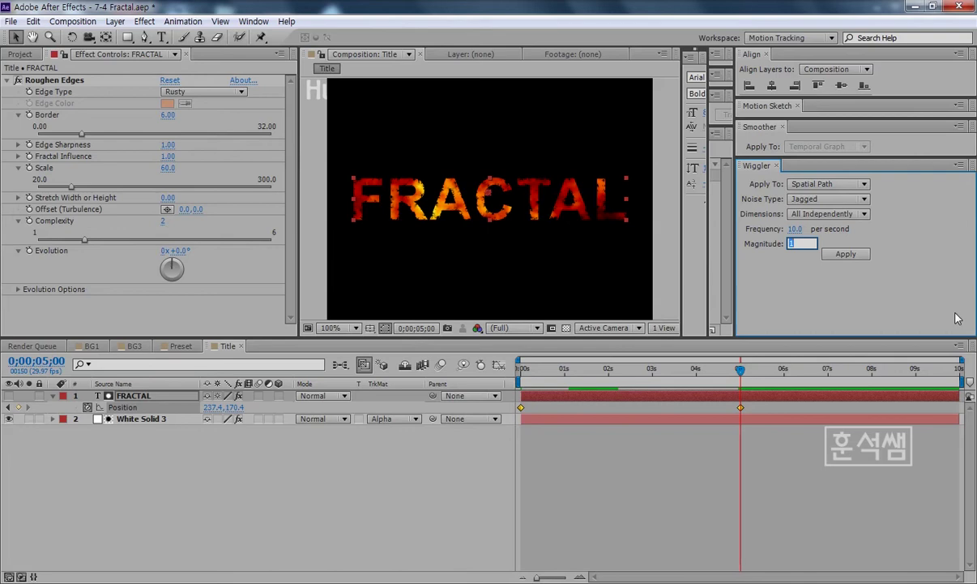
left_click(790, 246)
left_click(793, 246)
key("Return")
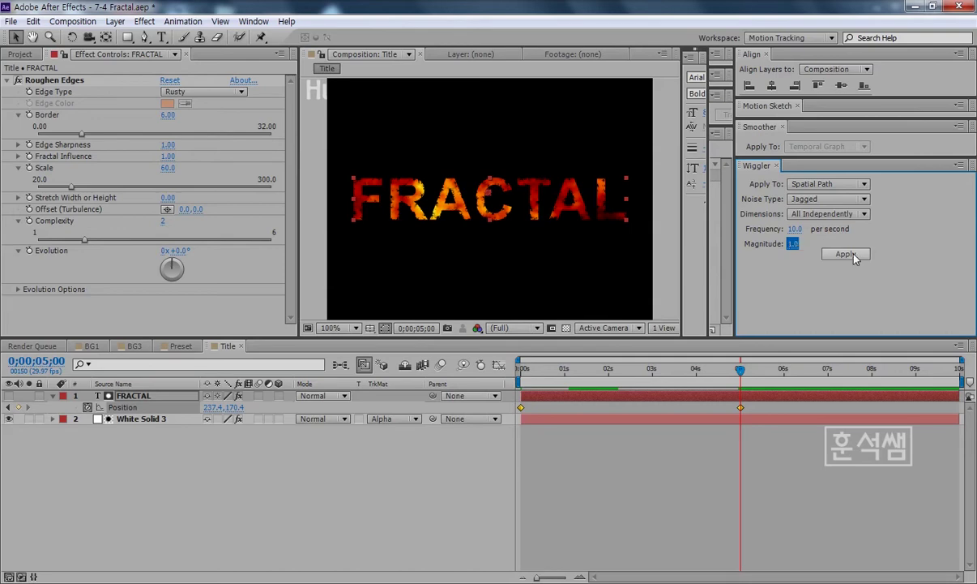
left_click(846, 255)
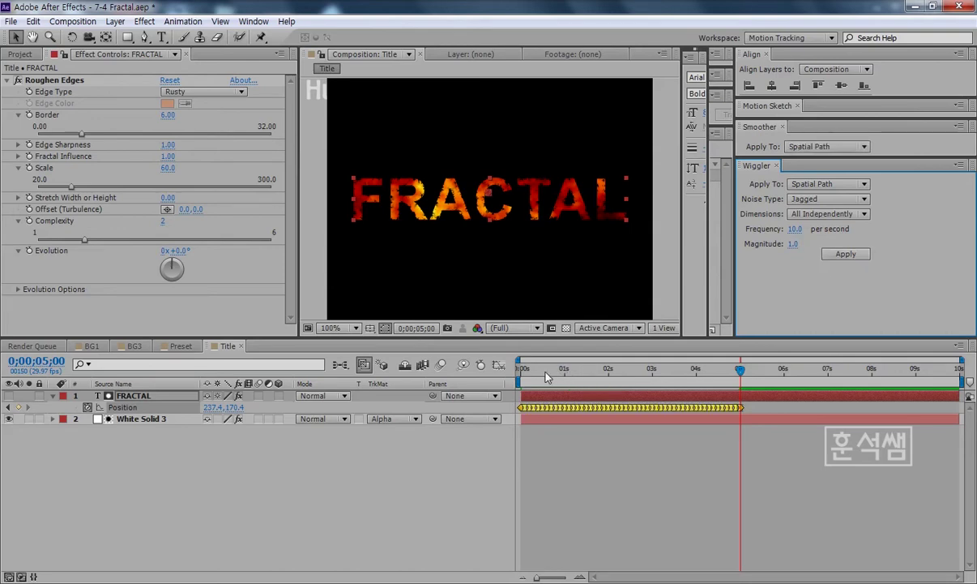
Preview the wiggled FRACTAL text from the start and frame by frame, and undo the applied wiggle
left_click(528, 370)
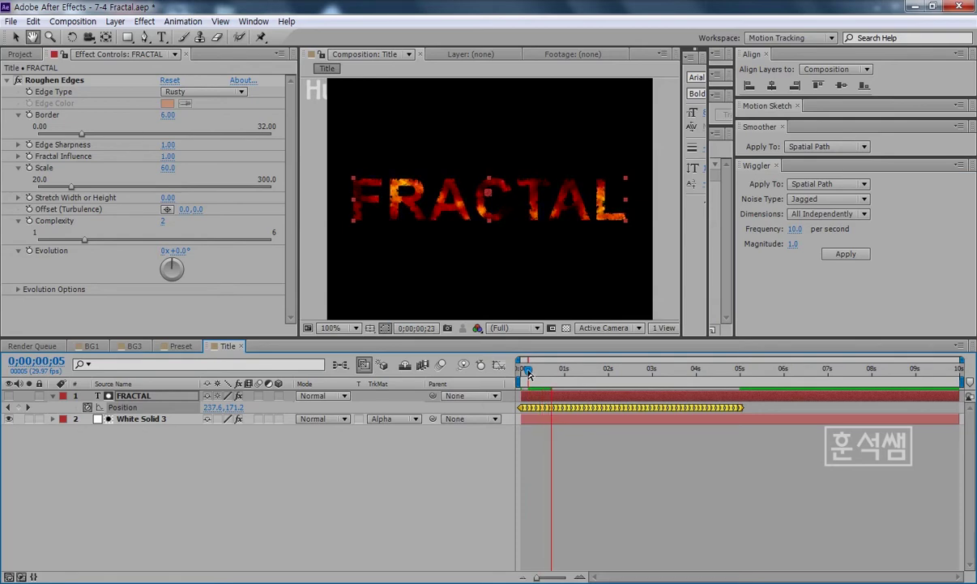
key("space")
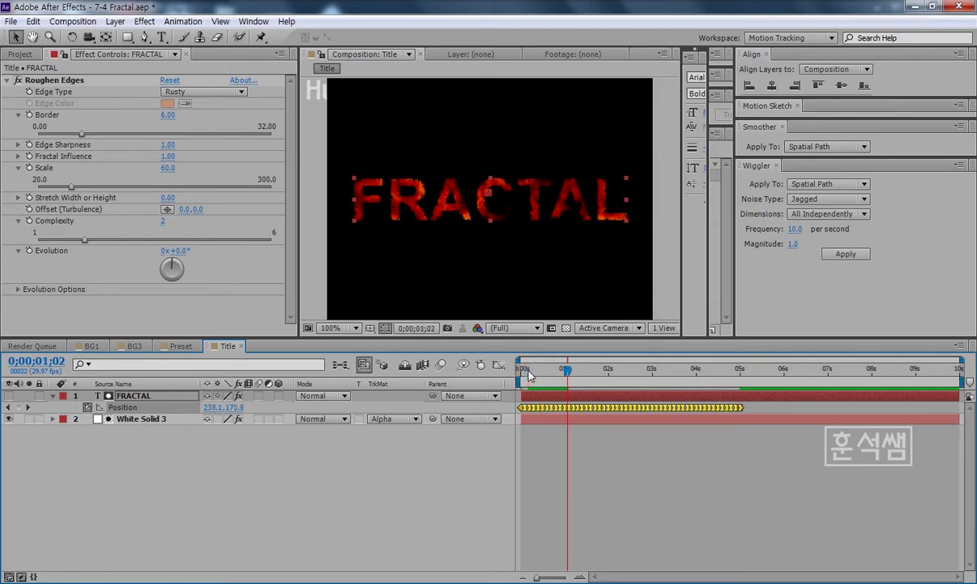
key("Home")
key("space")
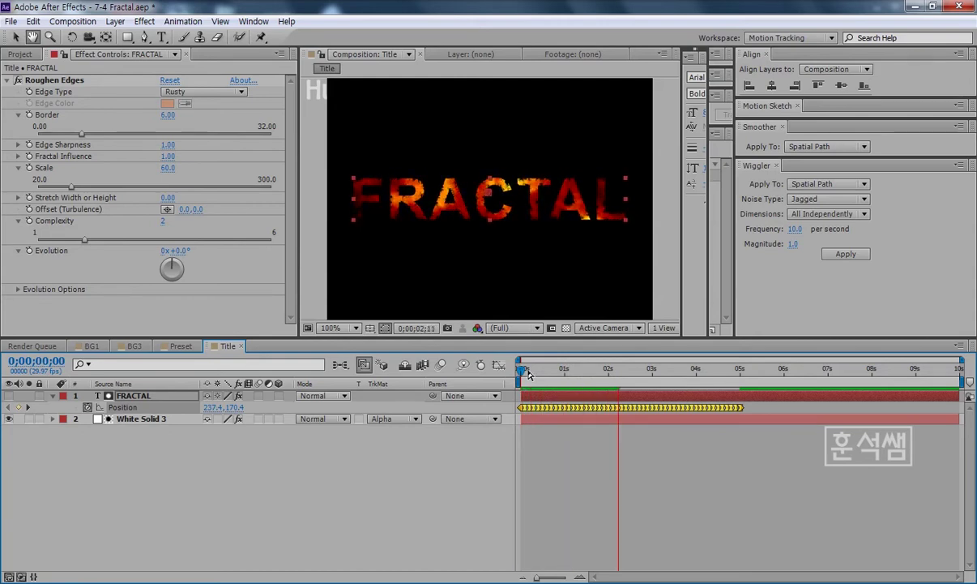
key("space")
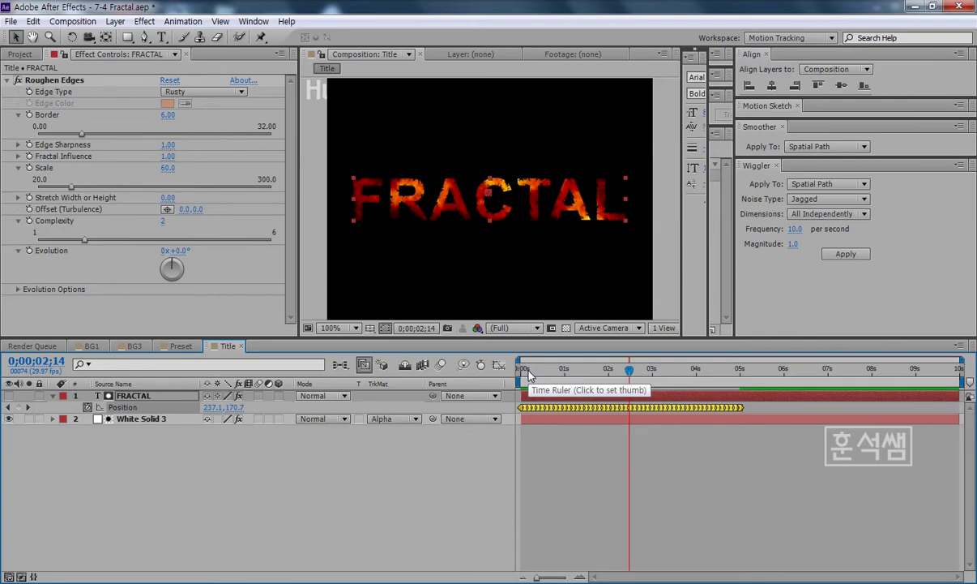
key("Page_Down")
key("Page_Down")
key("Page_Down")
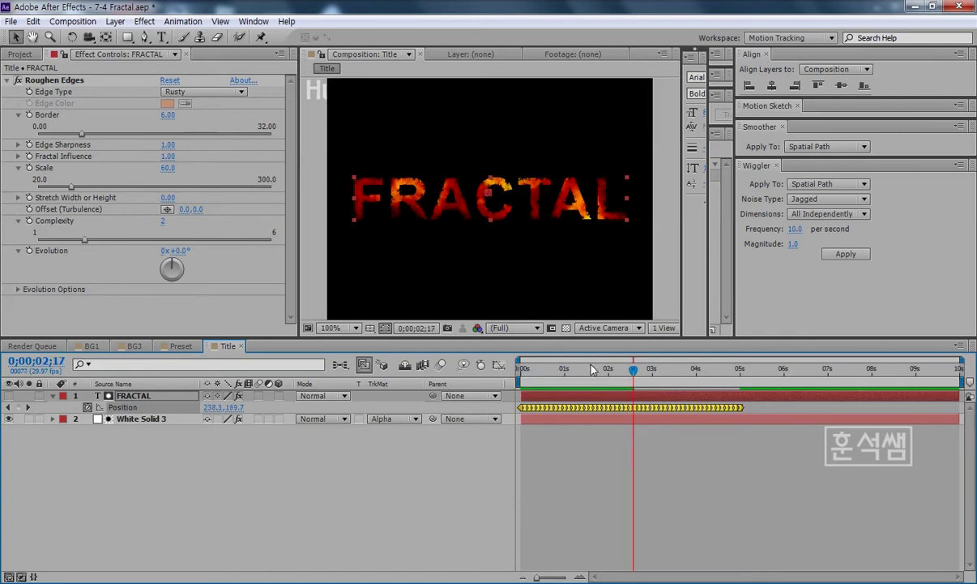
key("Home")
key("space")
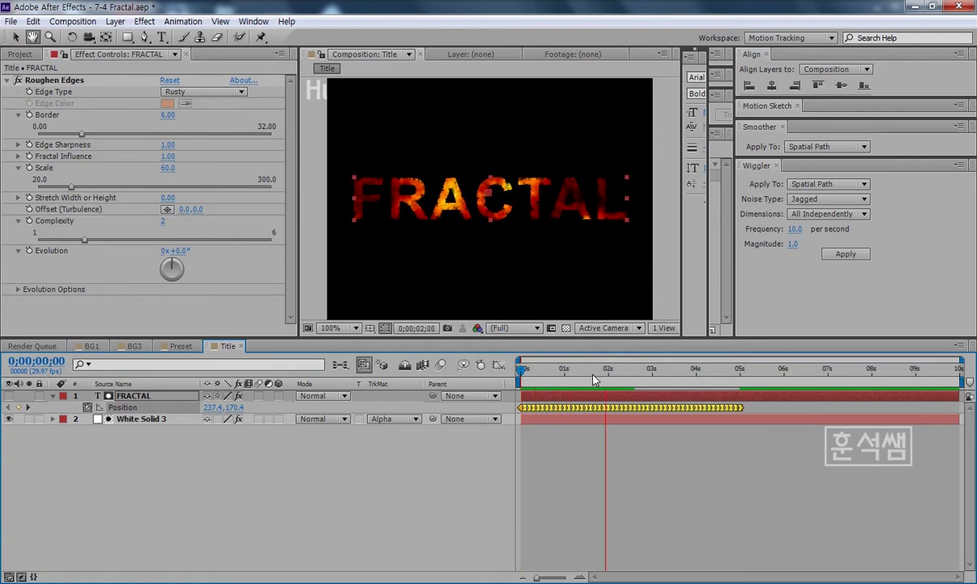
key("space")
key("ctrl+z")
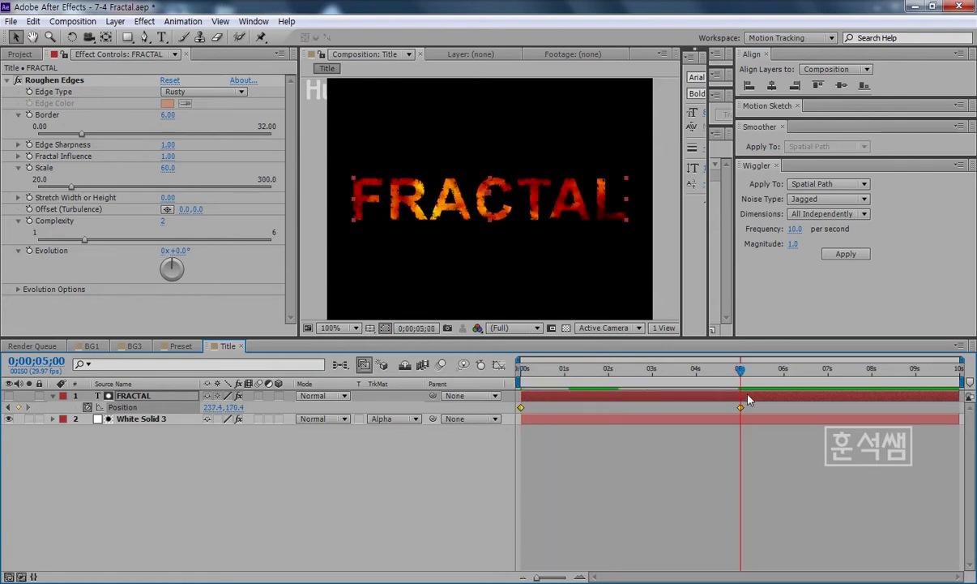
Set the Wiggler magnitude to 2 and apply it to the FRACTAL Position keyframes
left_click(794, 244)
type("2")
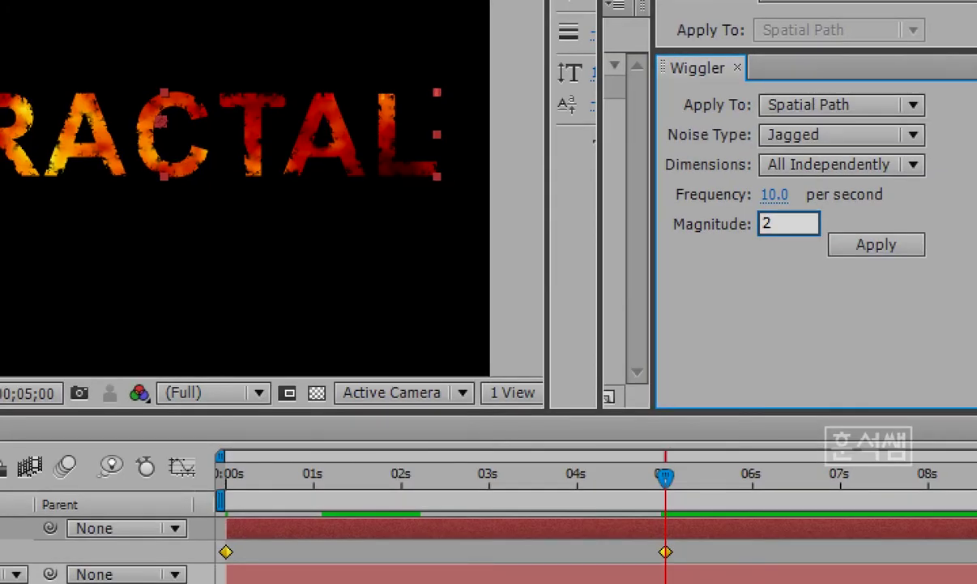
key("Return")
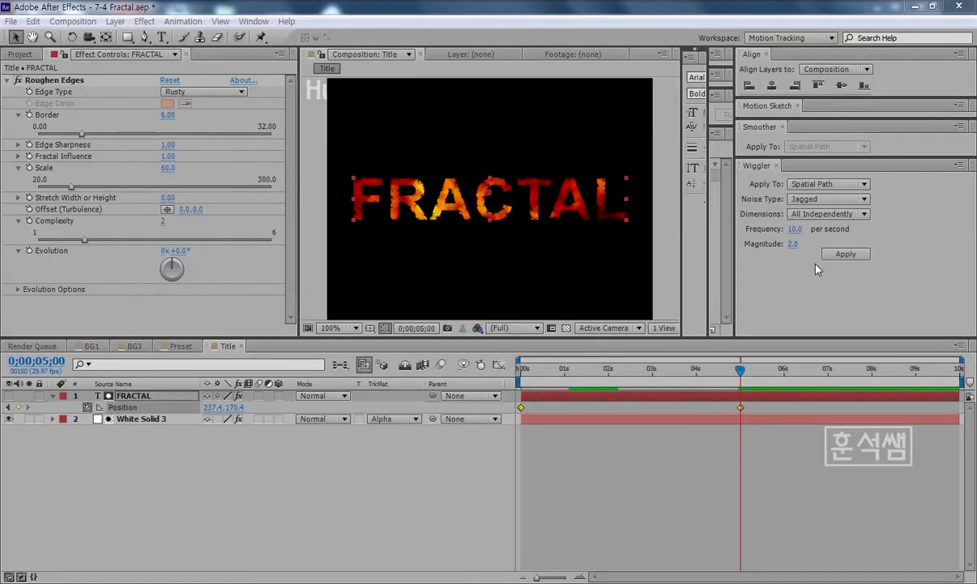
left_click(847, 254)
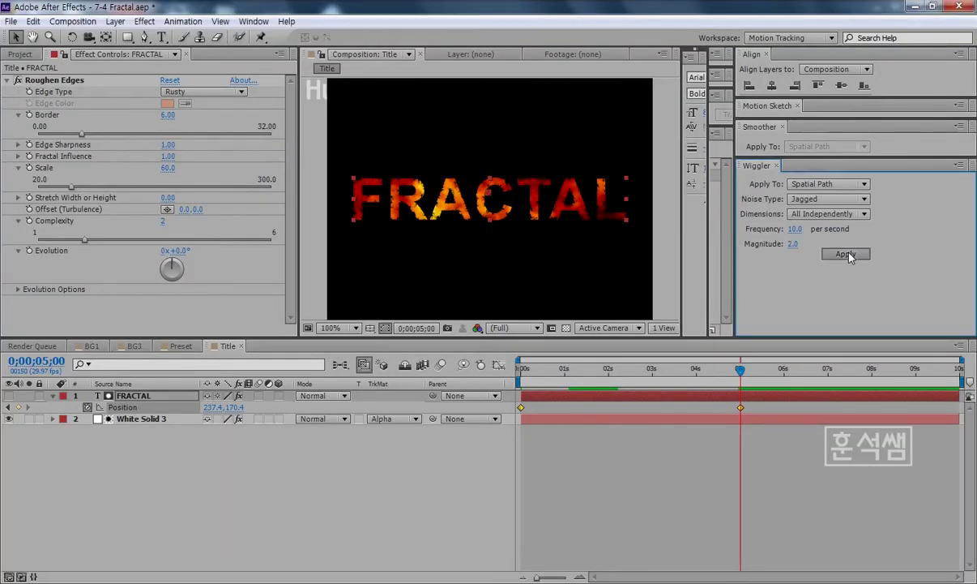
Play the Title composition several times from near its start to check the shaking FRACTAL text
left_click(524, 370)
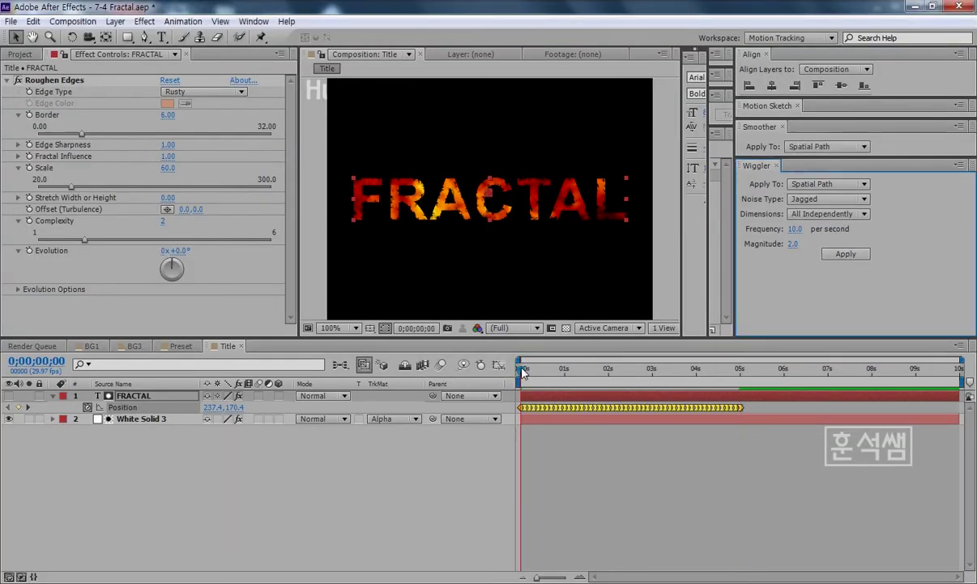
key("space")
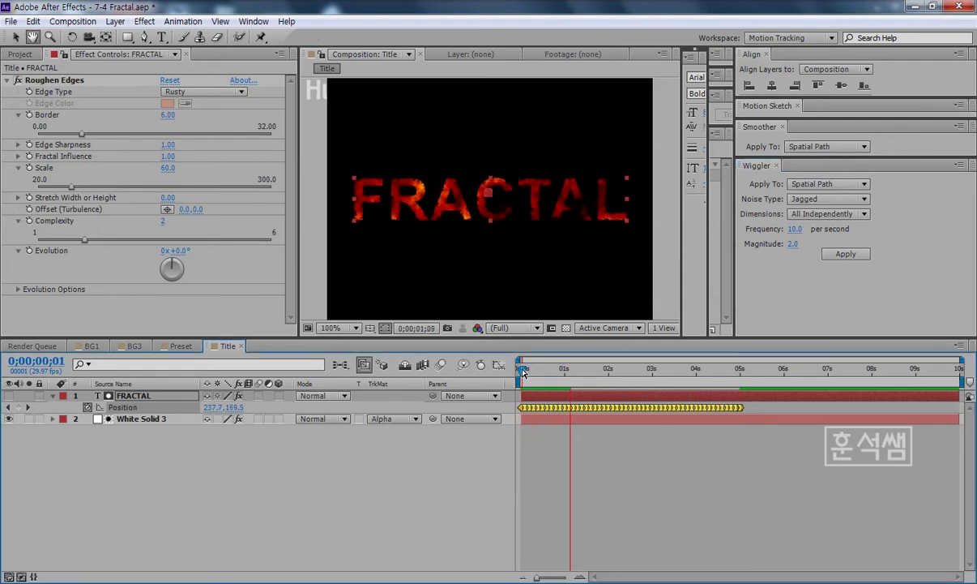
key("space")
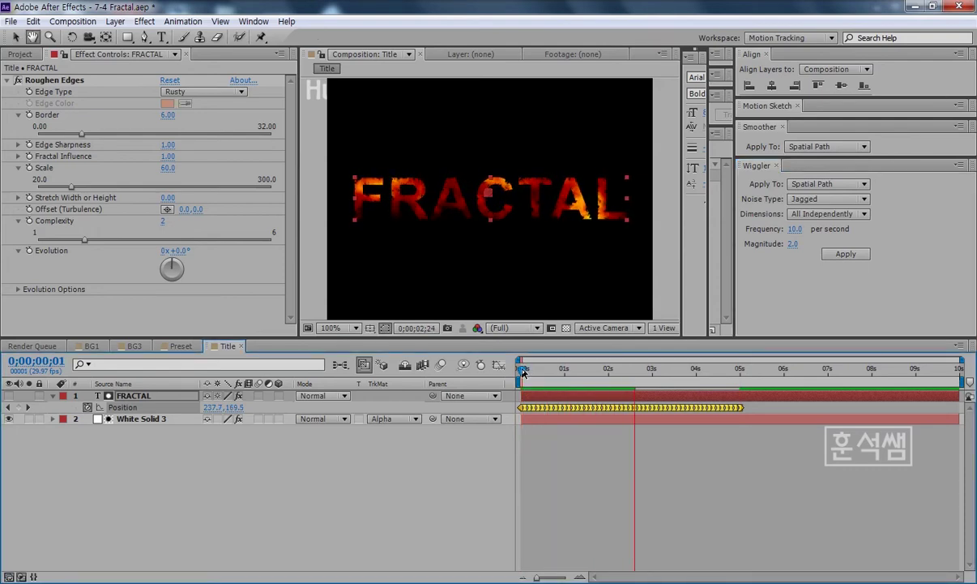
left_click(523, 370)
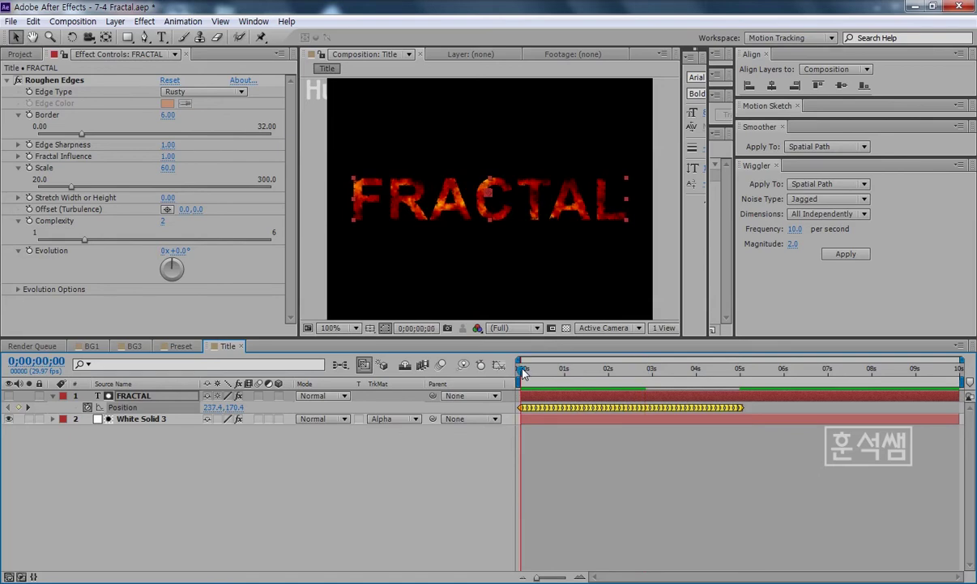
key("space")
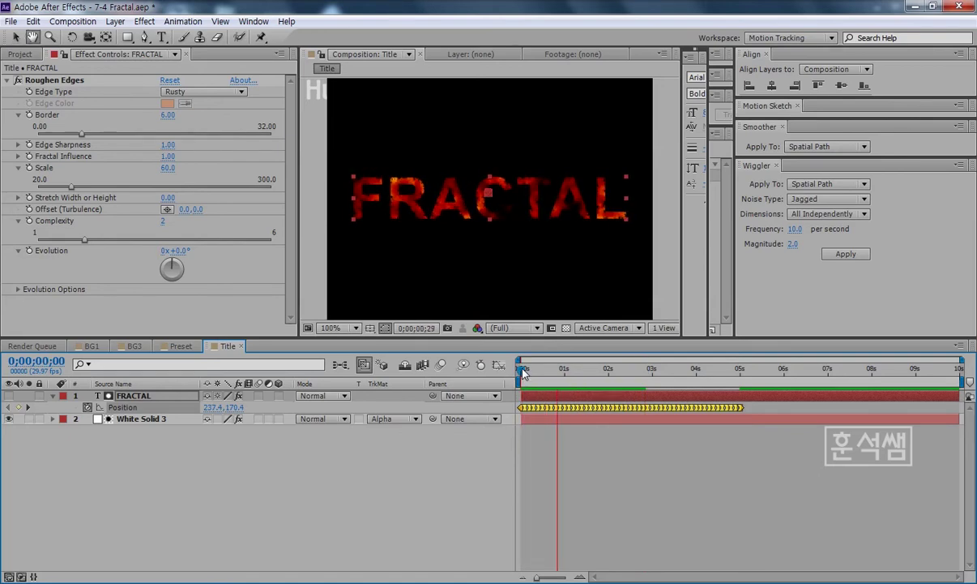
key("space")
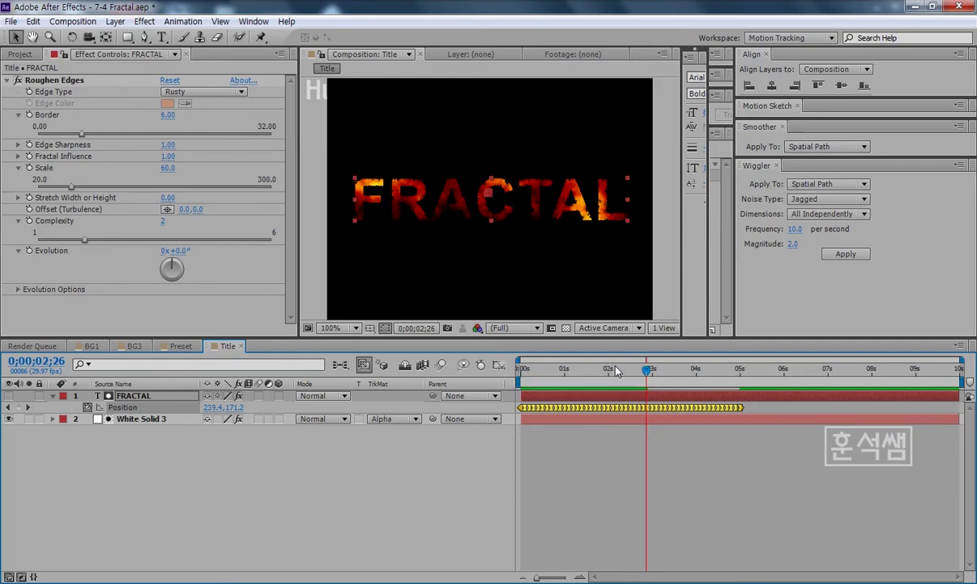
left_click(535, 370)
key("space")
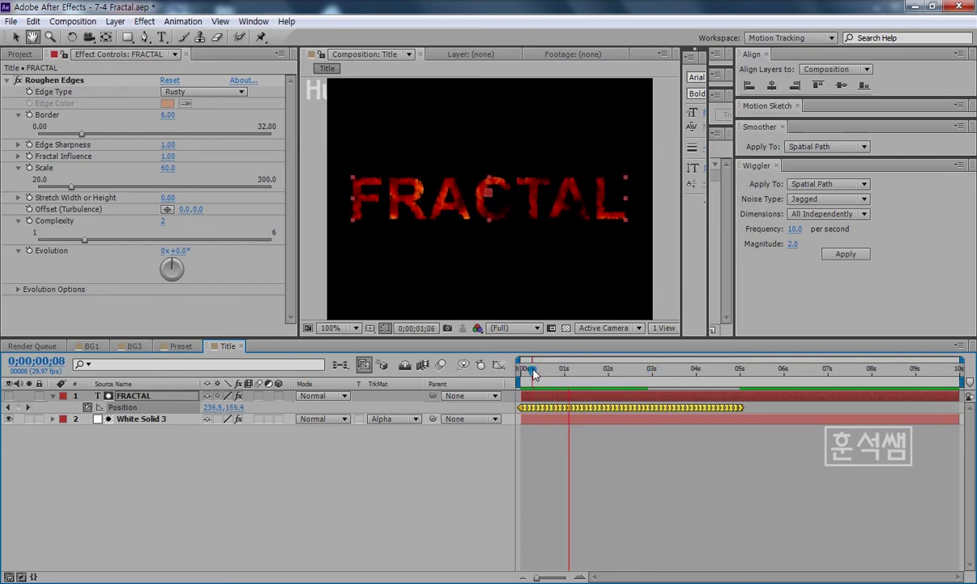
key("space")
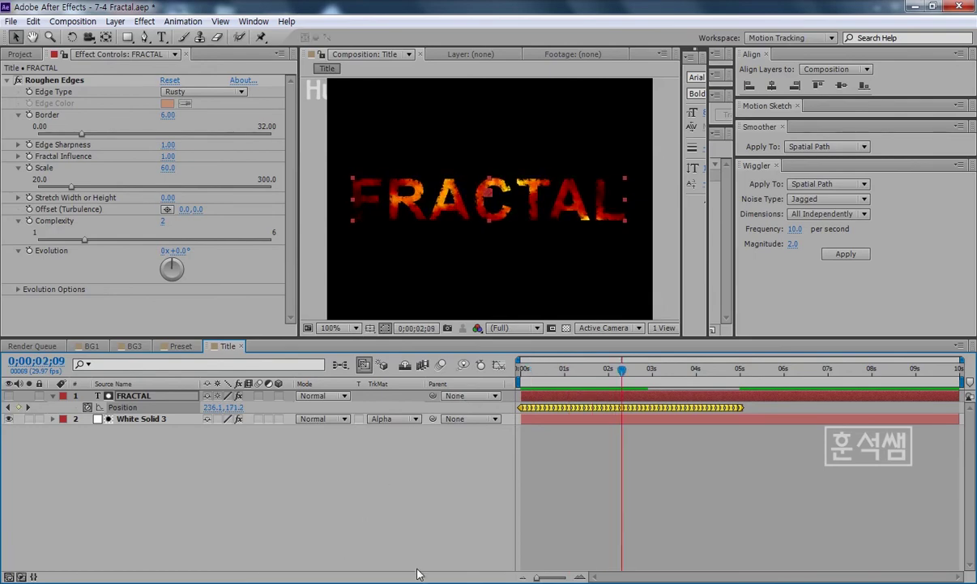
Select White Solid 3, look at the Cinders.ffx background preset in Adobe Bridge, and return to the Title composition at 0;00;01;12
left_click(140, 419)
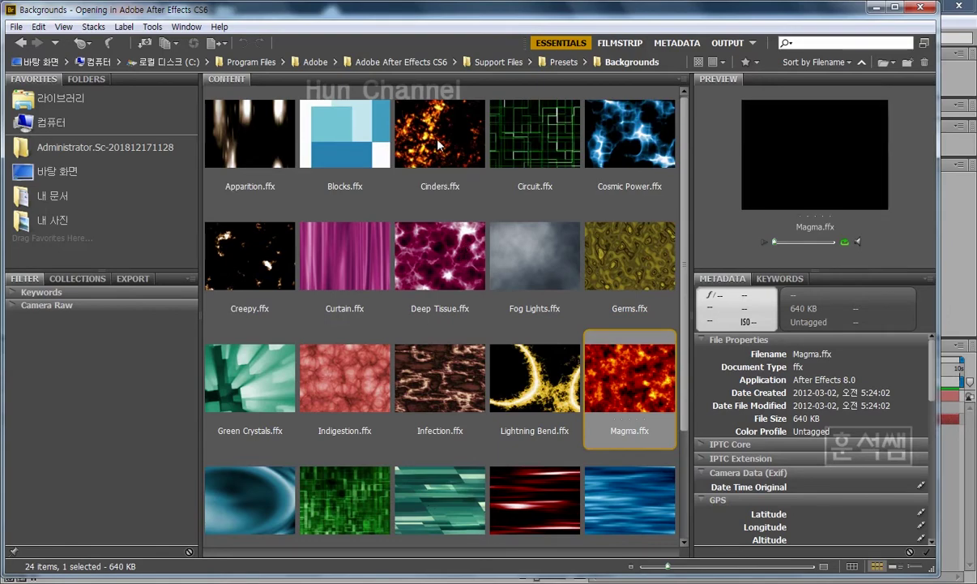
left_click(438, 144)
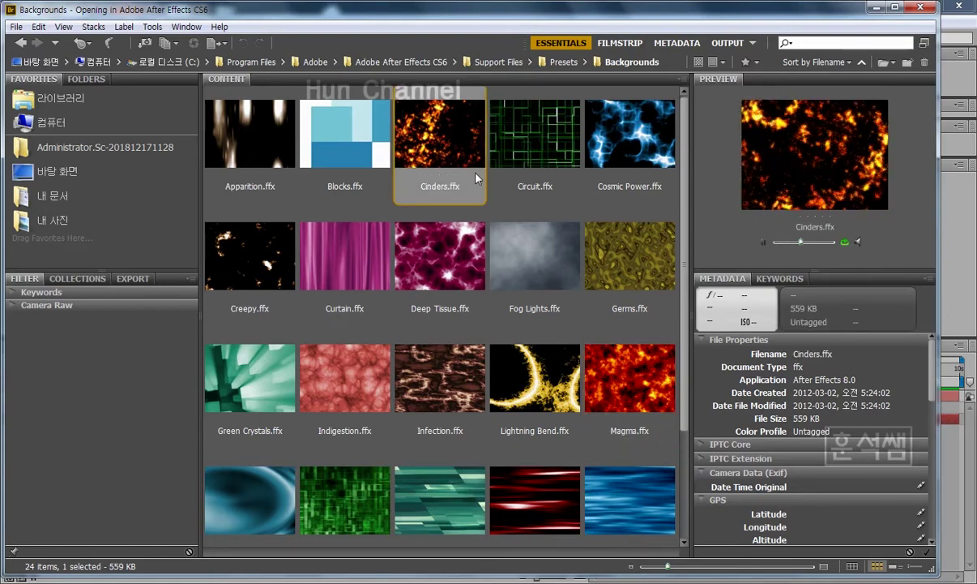
left_click(877, 8)
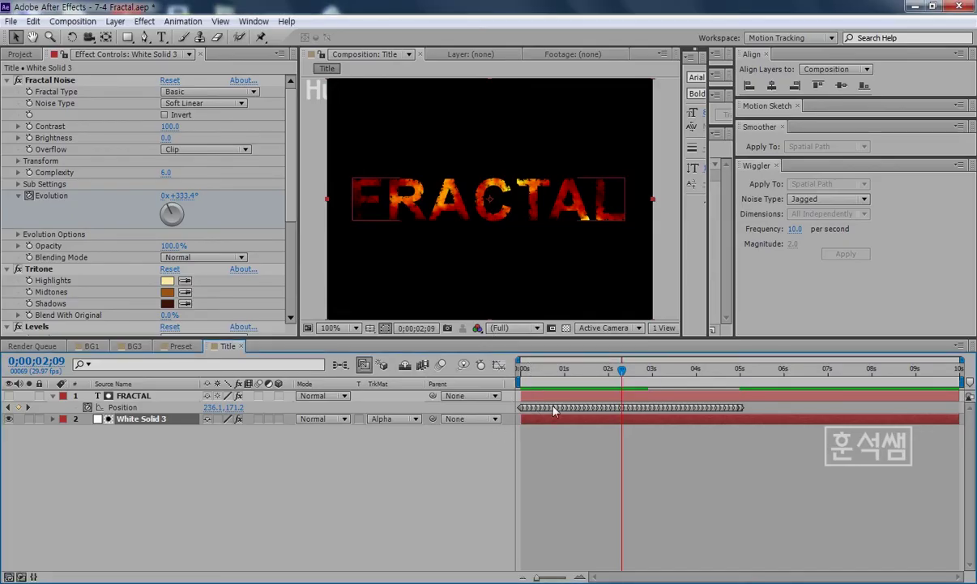
left_click(582, 381)
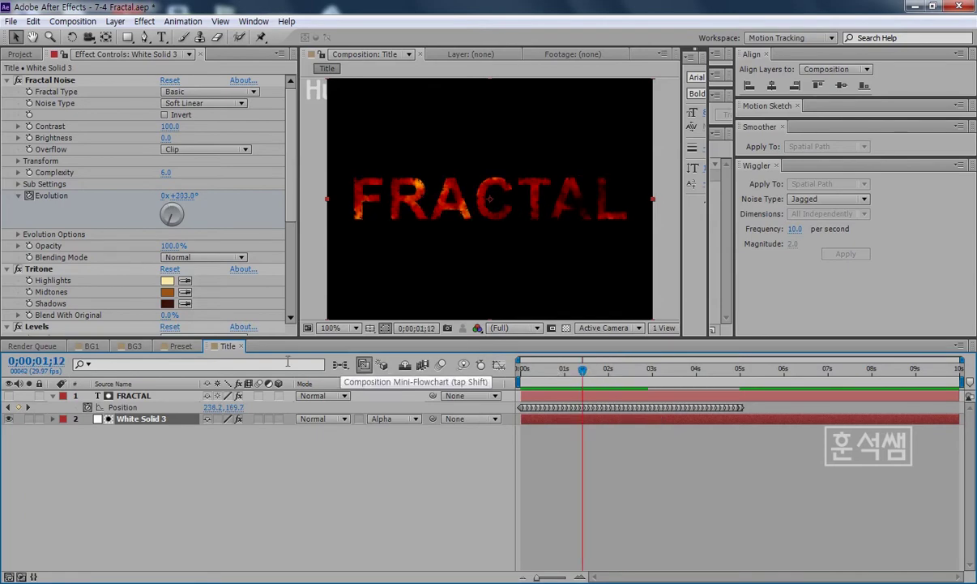
Set the Fractal Noise Offset Turbulence of White Solid 3 to 303.0, 240.0 and save the project
left_click(19, 161)
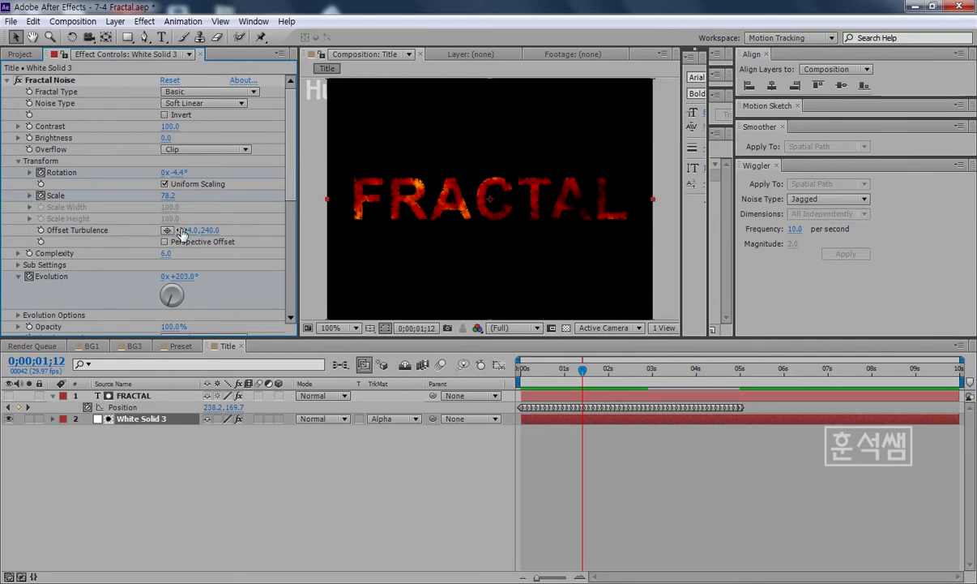
left_click(29, 195)
left_click_drag(188, 248, 252, 214)
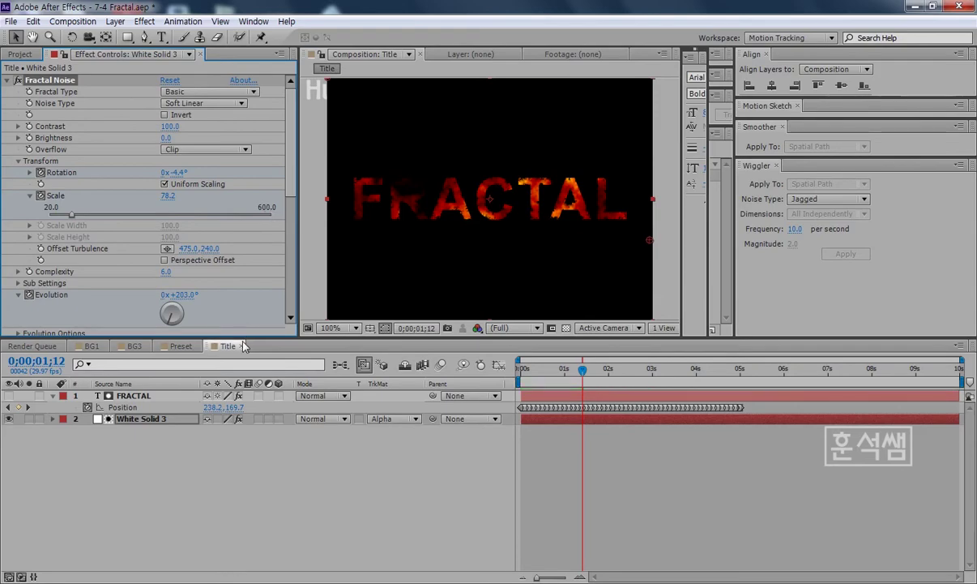
left_click_drag(244, 337, 244, 379)
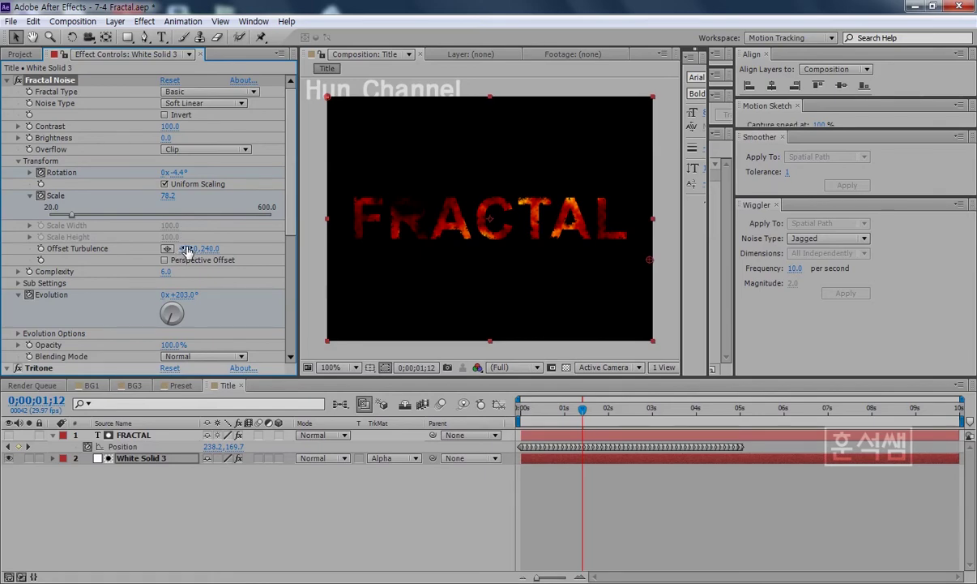
left_click_drag(156, 243, 112, 219)
left_click_drag(180, 226, 91, 238)
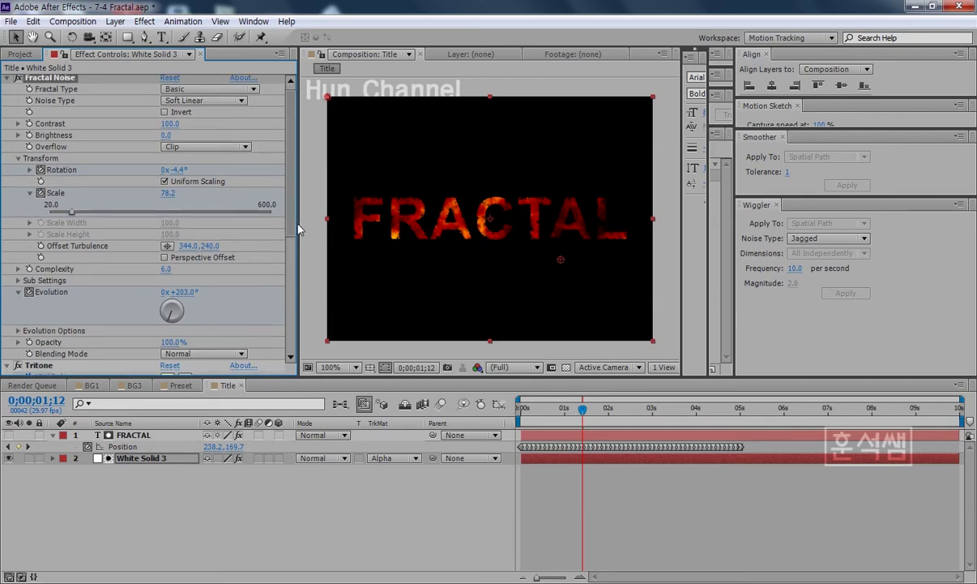
scroll(257, 275, "down", 2)
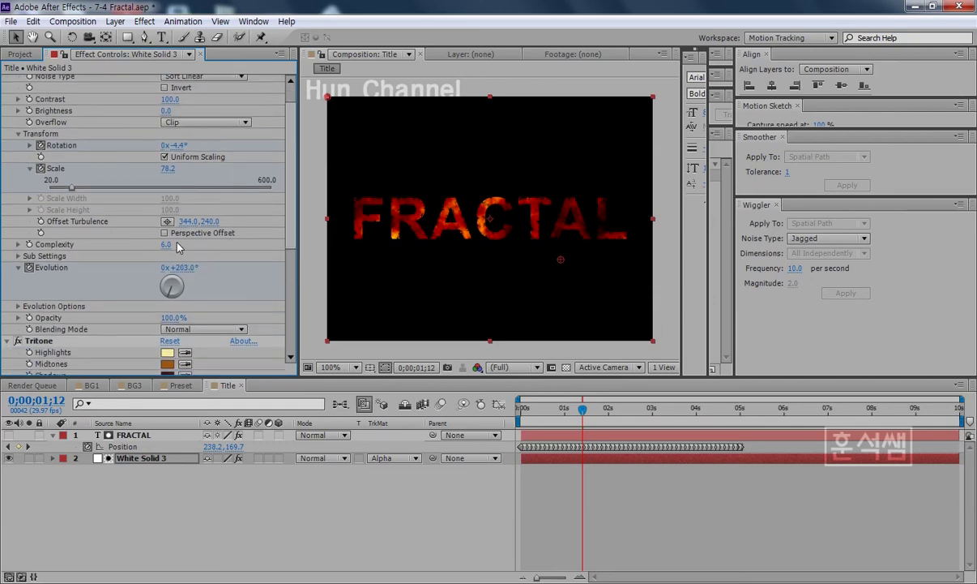
mouse_move(183, 221)
left_mouse_down()
mouse_move(136, 221)
mouse_move(168, 225)
left_mouse_up()
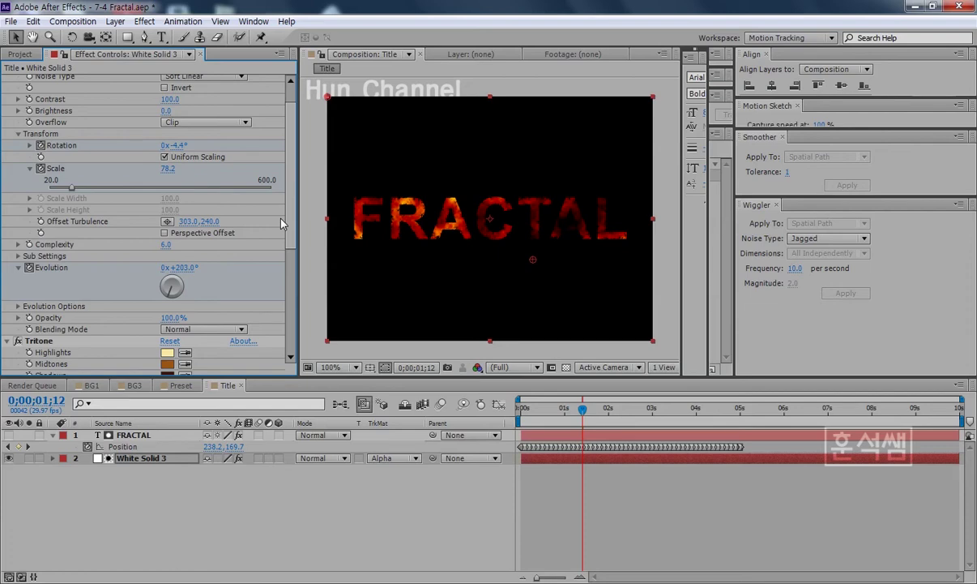
key("ctrl+s")
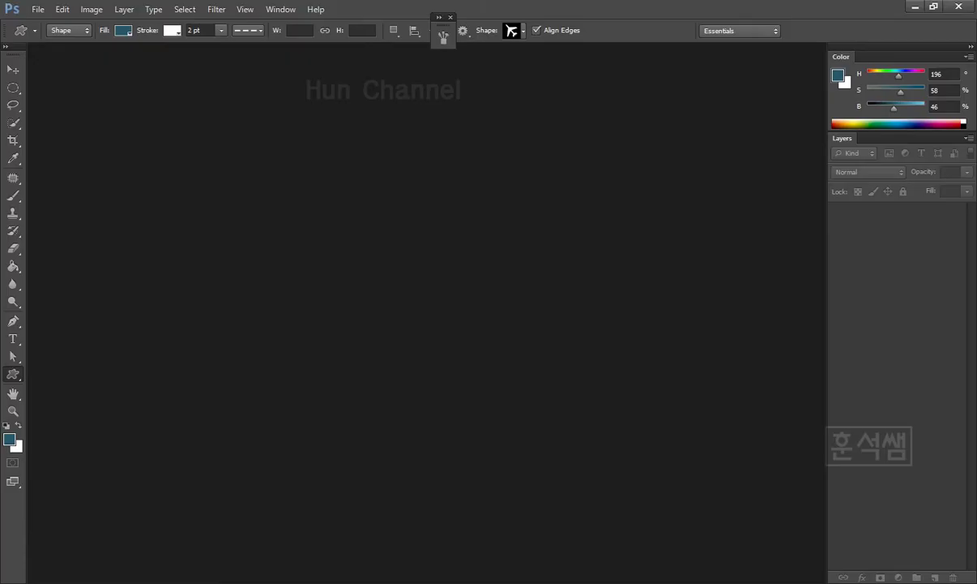
In Photoshop, start a new document 600 pixels wide and 400 pixels high at 72 pixels/inch
left_click(38, 9)
left_click(42, 20)
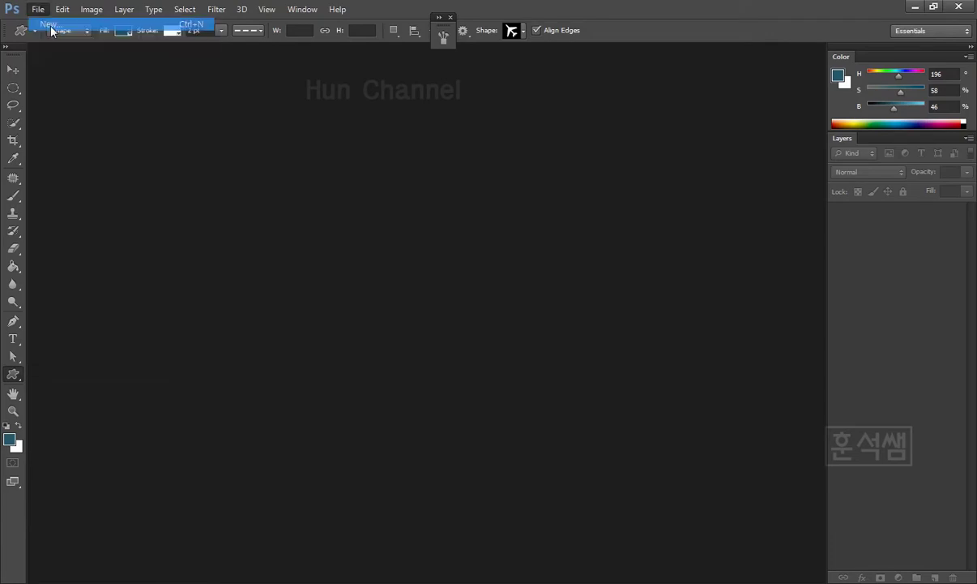
double_click(427, 202)
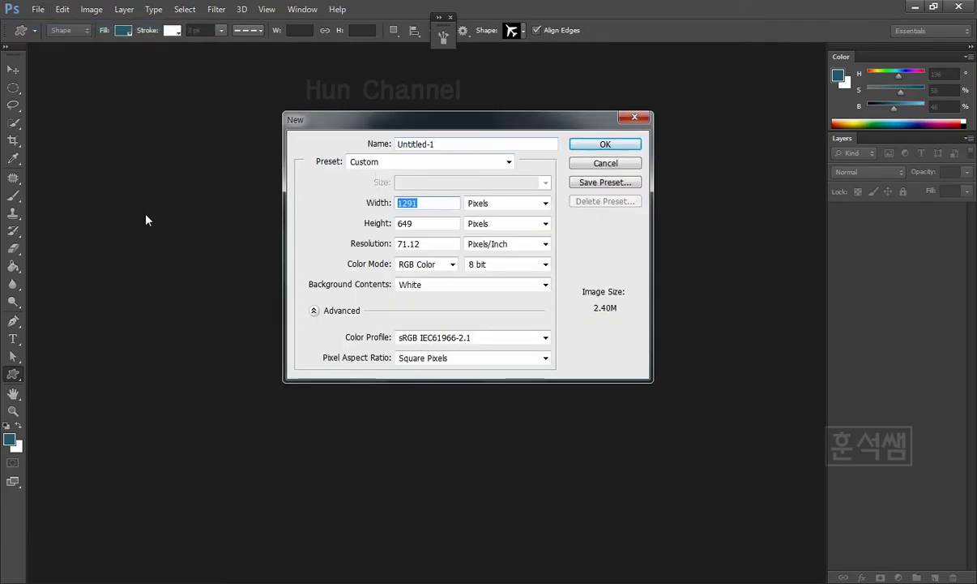
type("600")
double_click(402, 225)
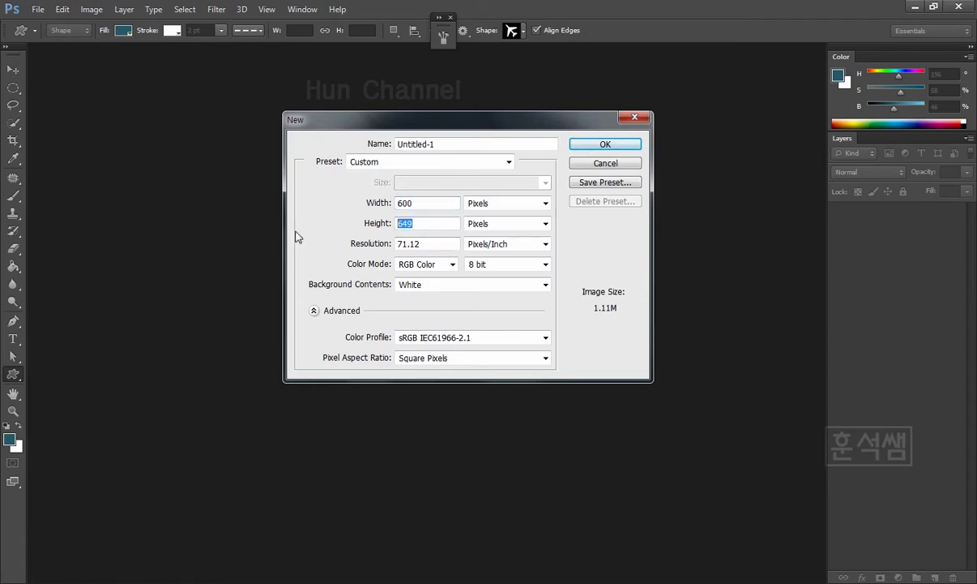
type("400")
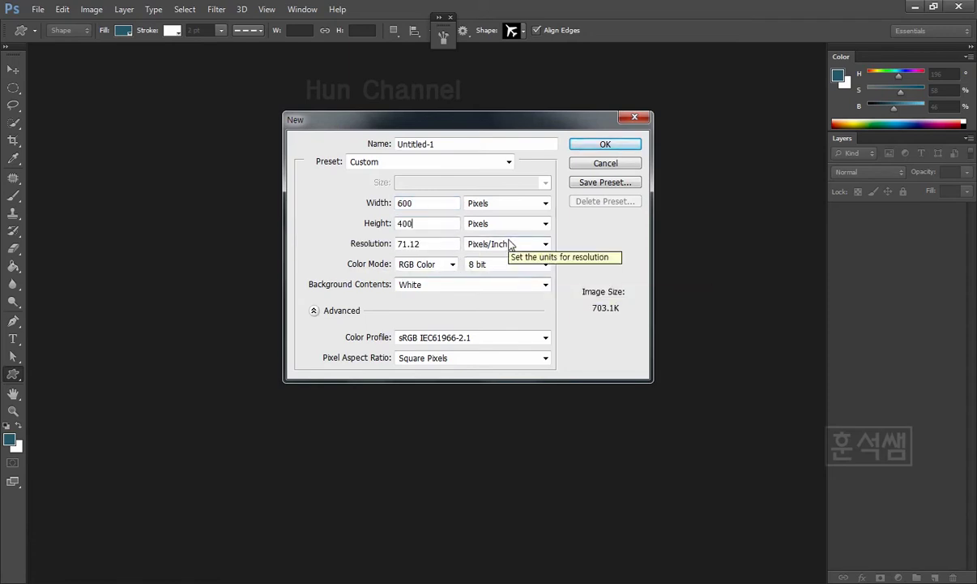
double_click(434, 244)
type("72")
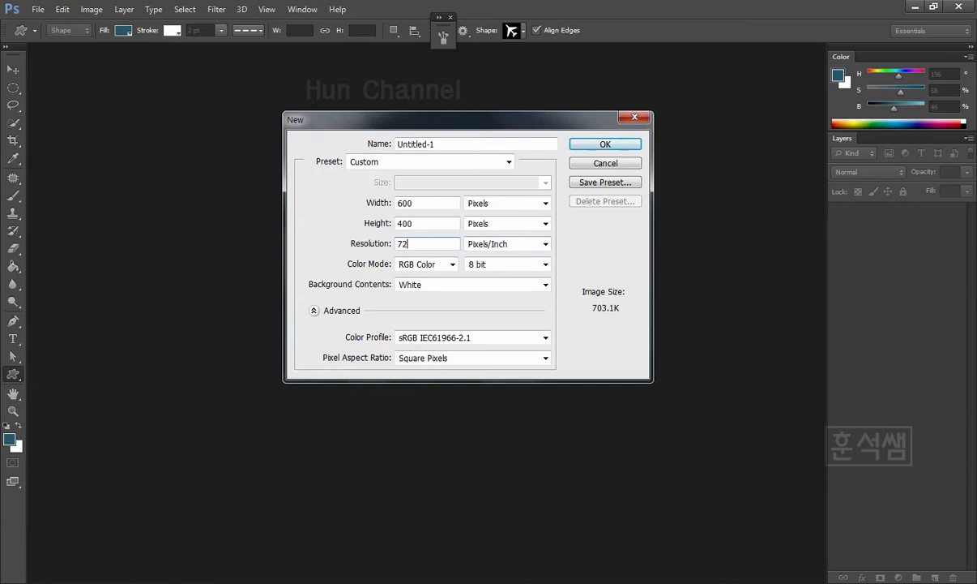
Choose Transparent as the new document's background contents and create the document
left_click(422, 290)
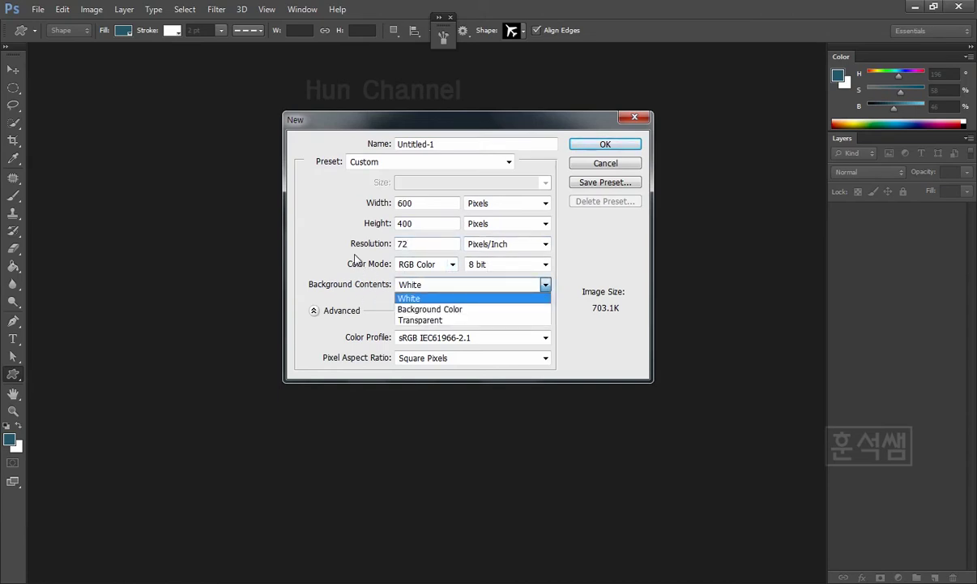
left_click(328, 257)
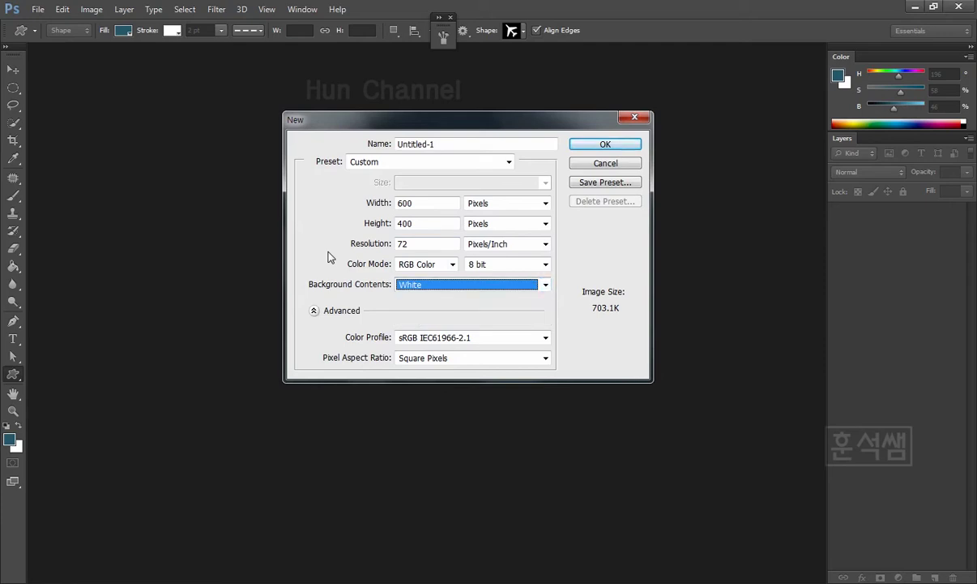
left_click(478, 287)
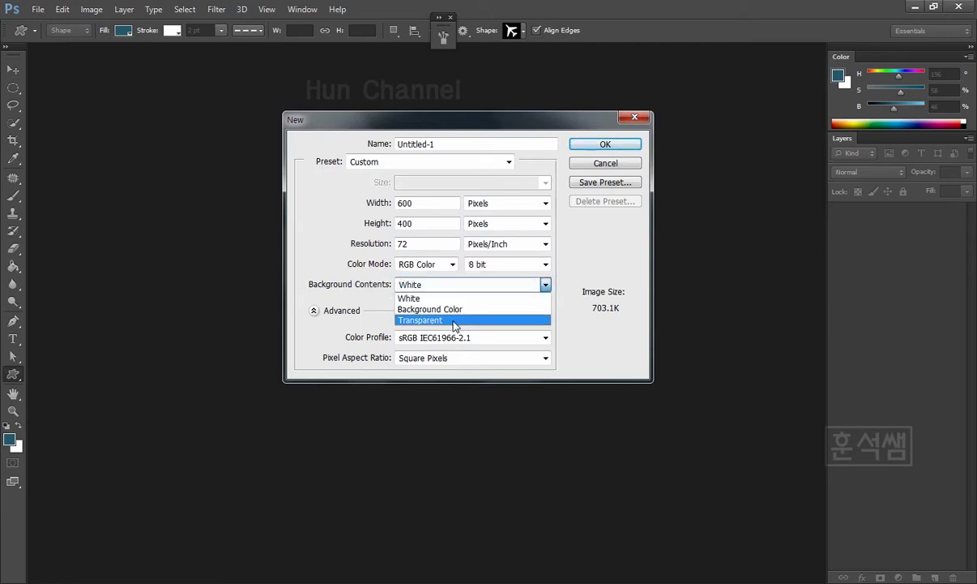
left_click(455, 323)
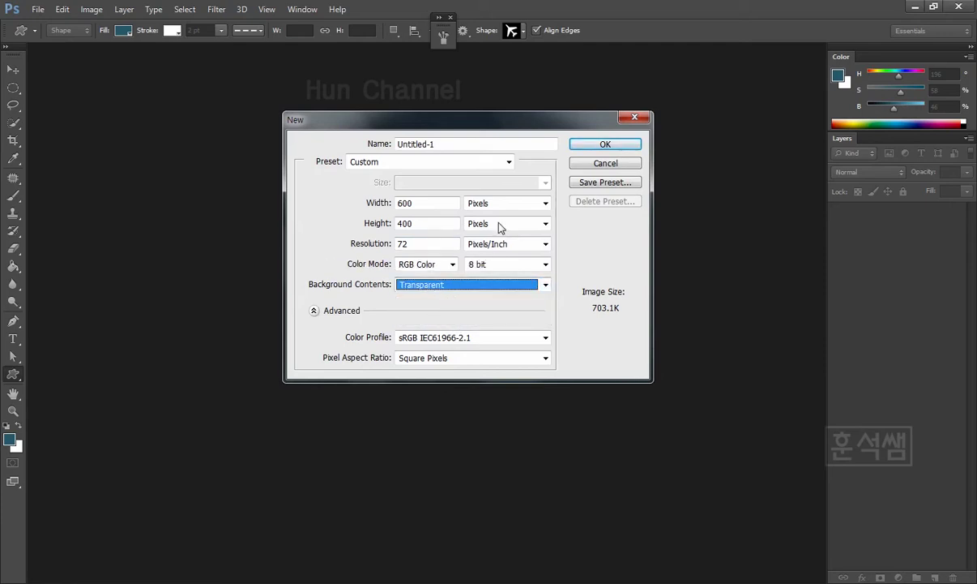
left_click(577, 146)
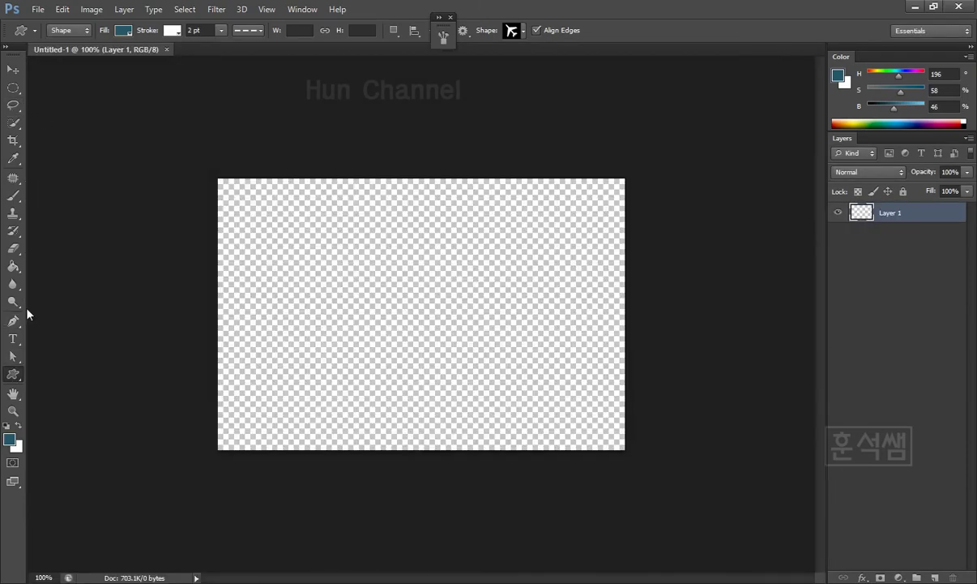
Add a horizontal text layer reading NOISE in capitals on the transparent canvas
left_click(6, 51)
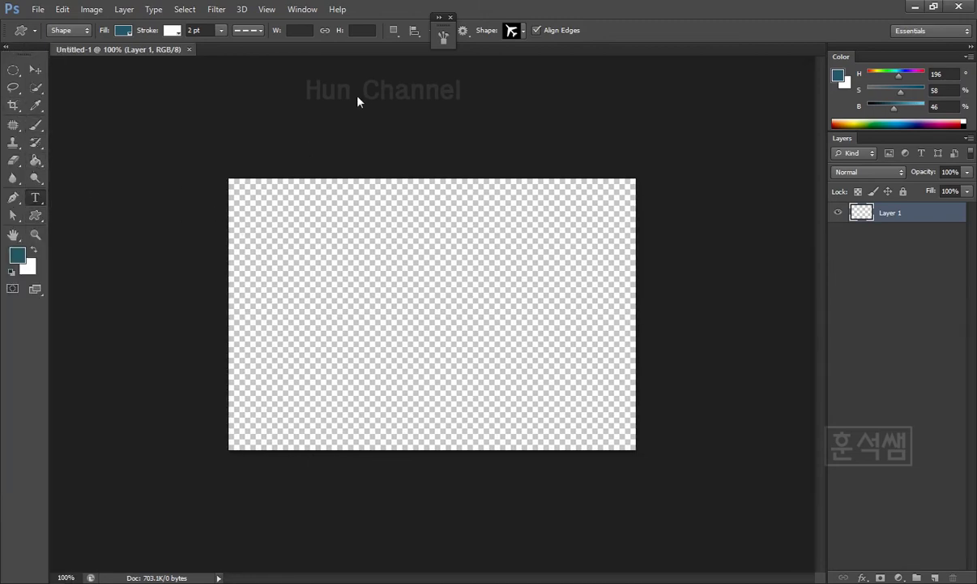
left_click(332, 312)
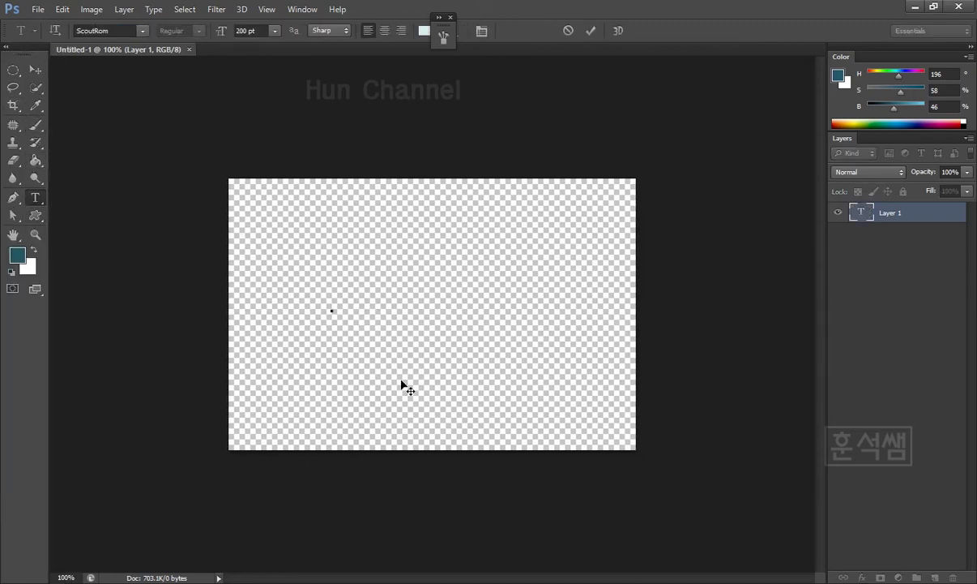
type("N")
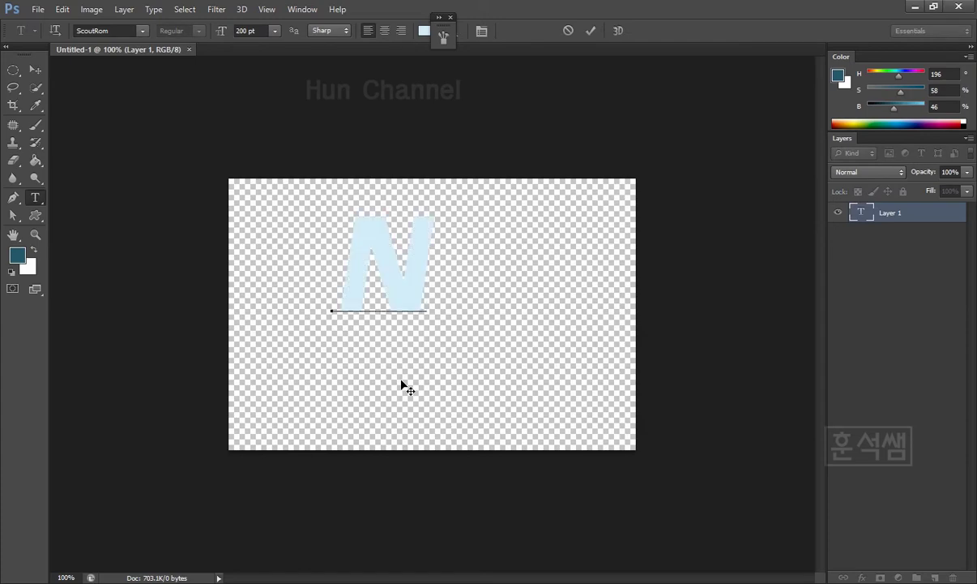
type("oise")
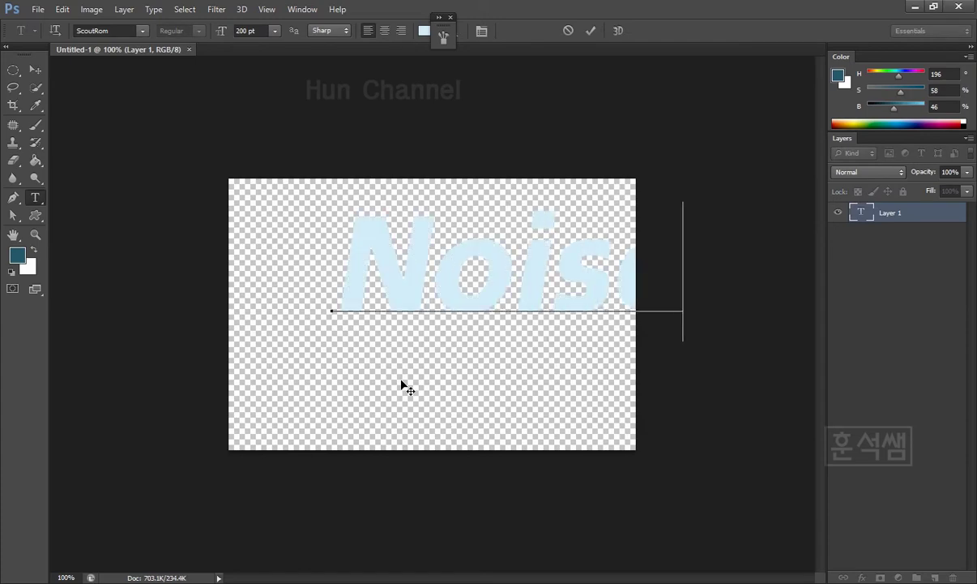
left_click_drag(422, 263, 740, 270)
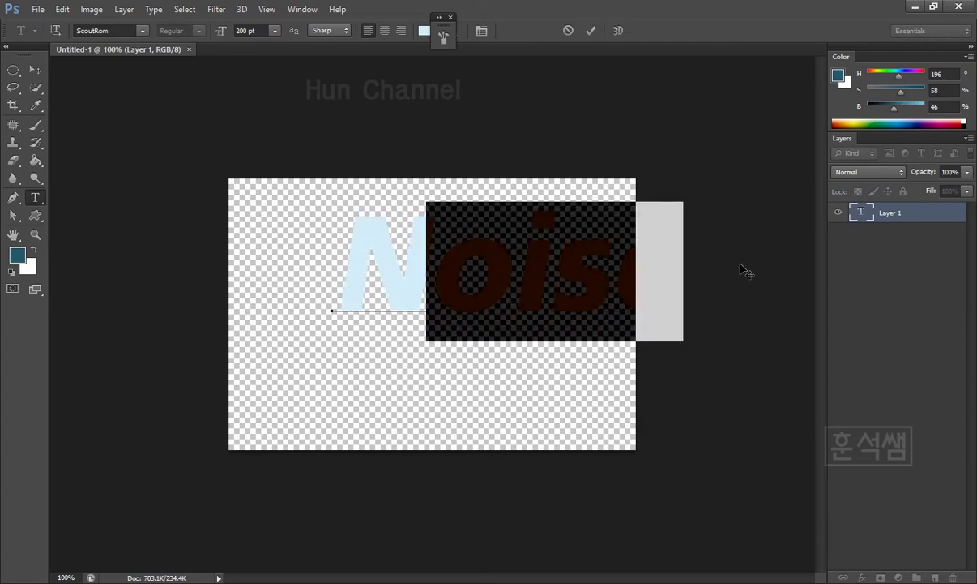
type("OISE")
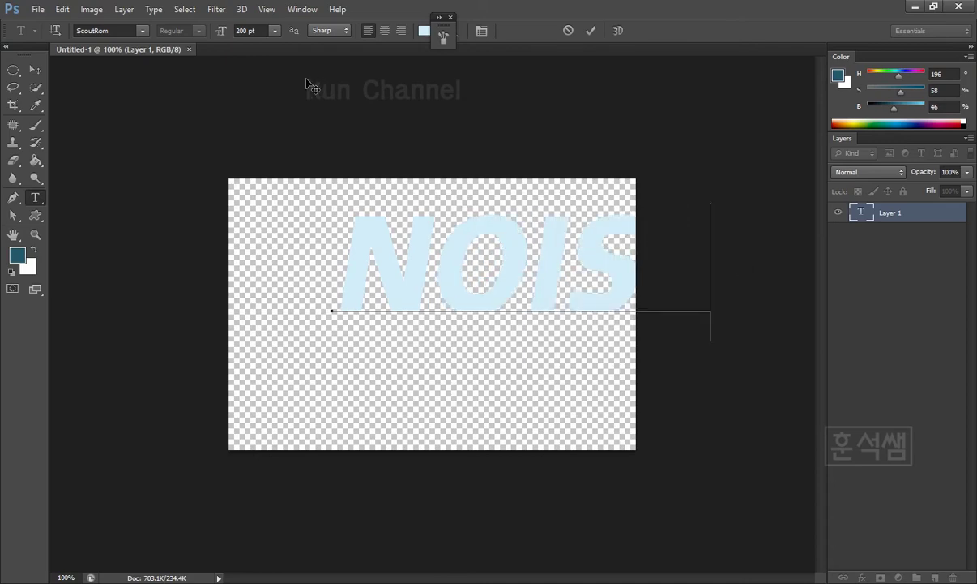
Set the NOISE text's color to white and its tracking to 0
left_click(481, 33)
left_click_drag(645, 87, 734, 55)
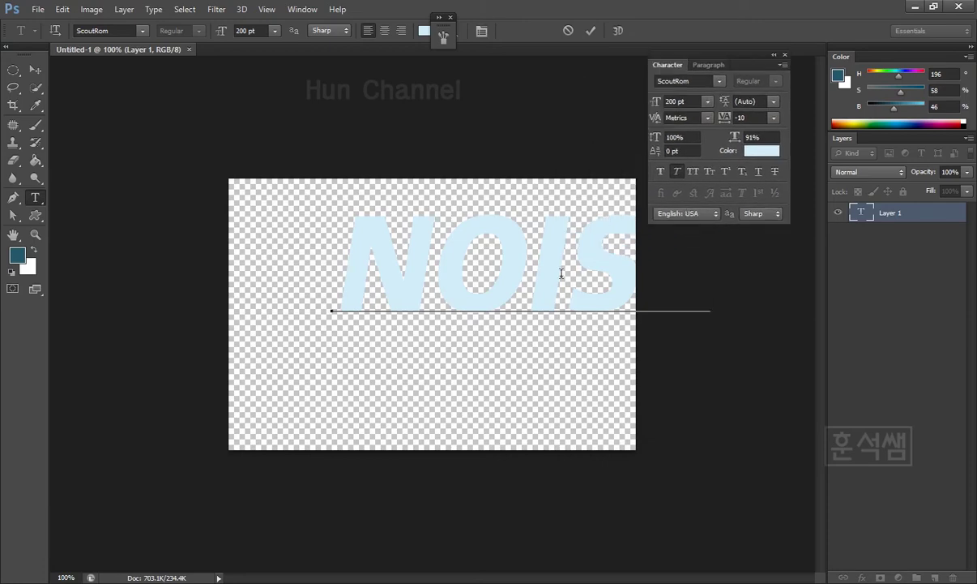
left_click_drag(355, 274, 769, 264)
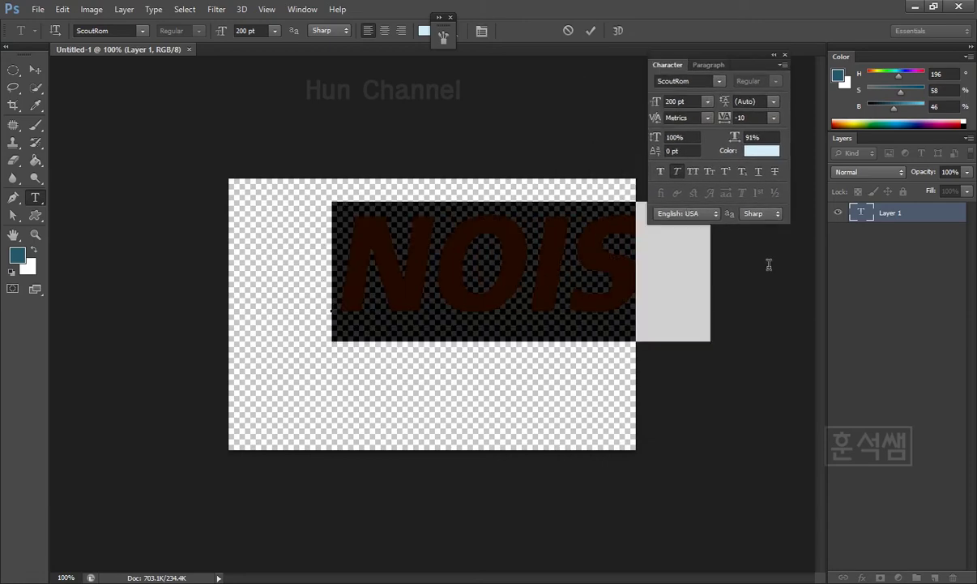
left_click(759, 151)
left_click_drag(145, 450, 94, 366)
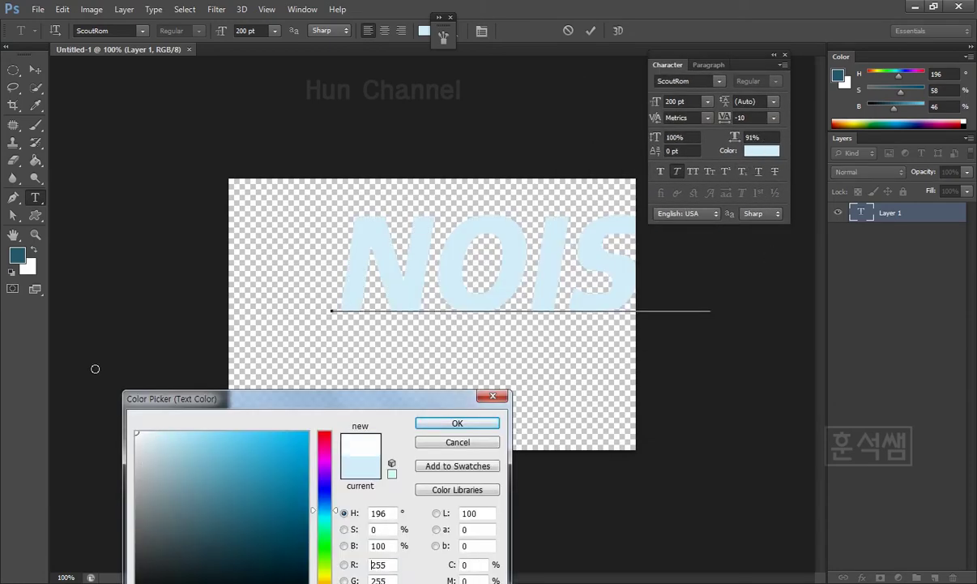
left_click(454, 424)
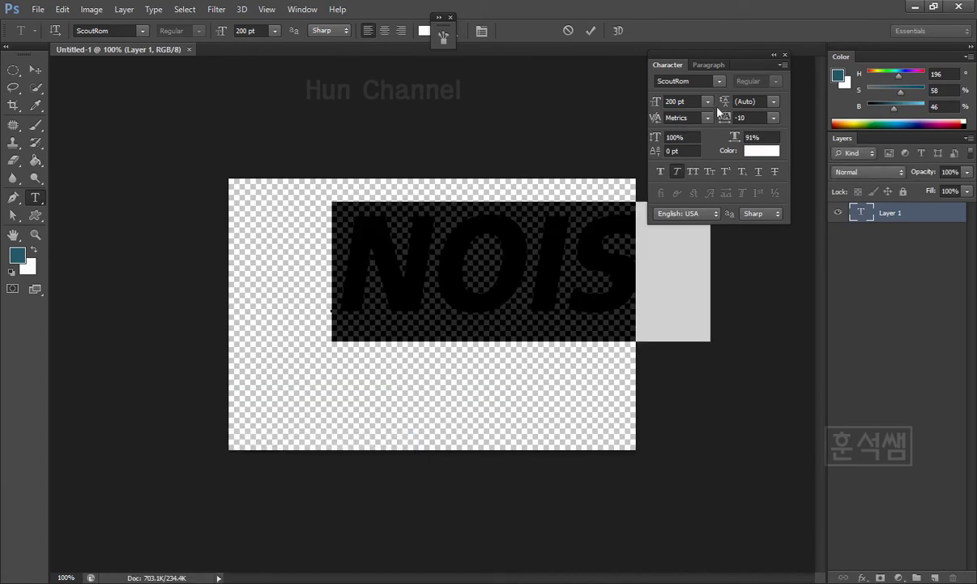
left_click(754, 118)
type("0")
key("Return")
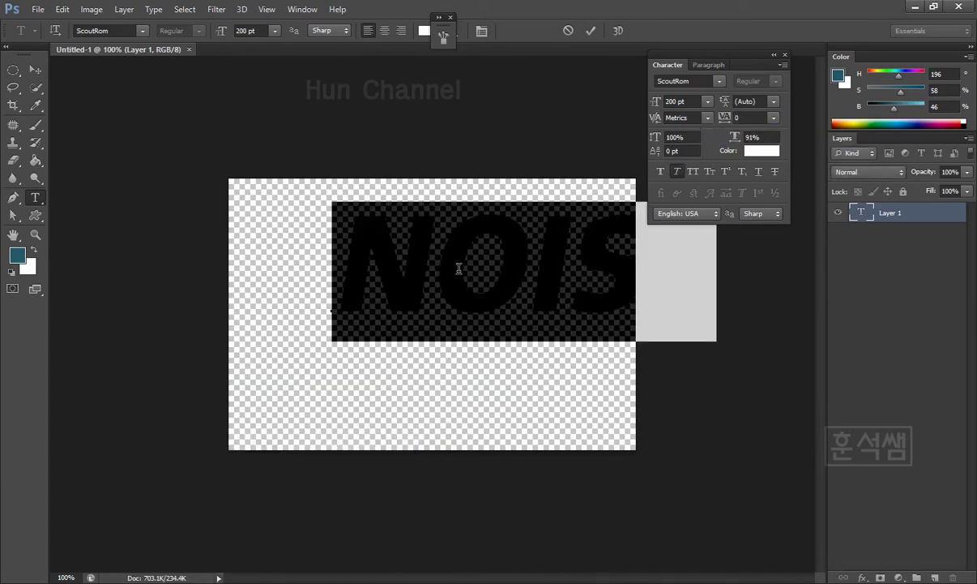
Change the whole NOISE text to Arial Bold and turn off its faux italic style
left_click(454, 269)
left_click_drag(335, 265, 850, 235)
left_click(719, 81)
scroll(738, 217, "down", 10)
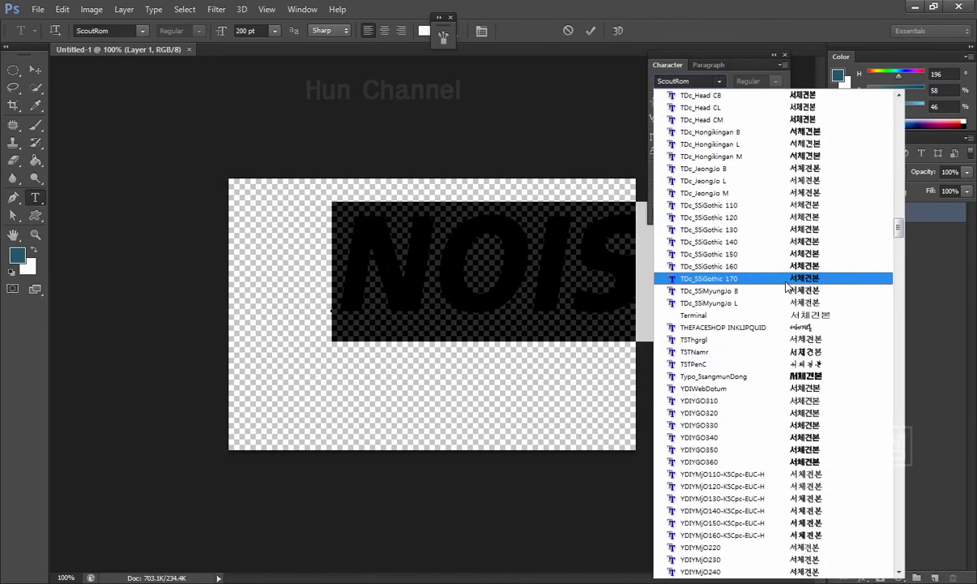
left_click_drag(898, 228, 898, 274)
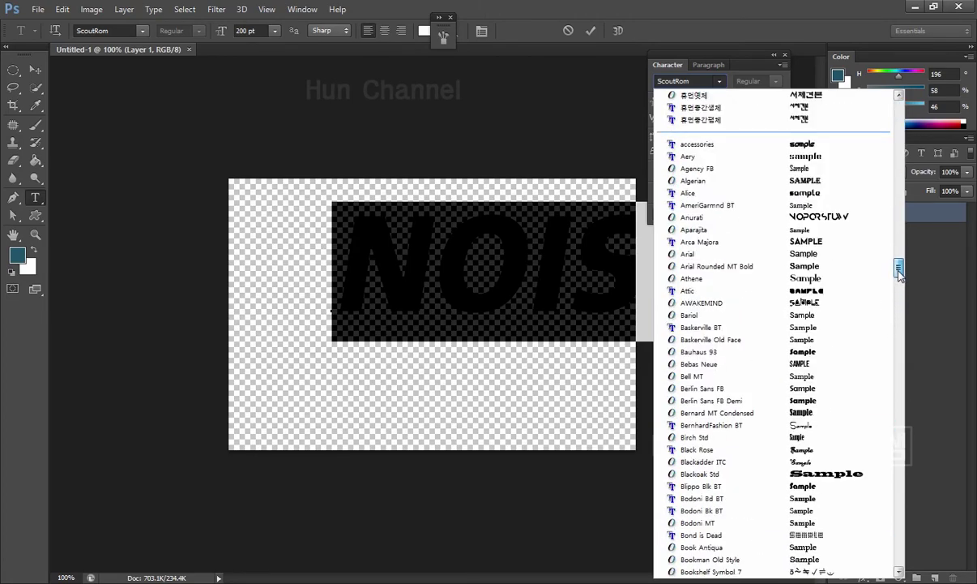
left_click(729, 251)
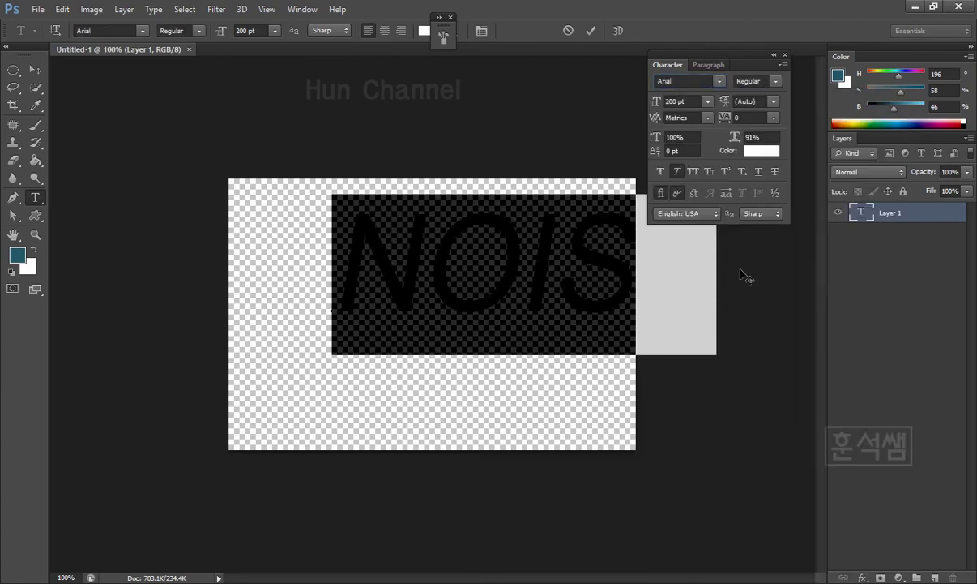
left_click(693, 171)
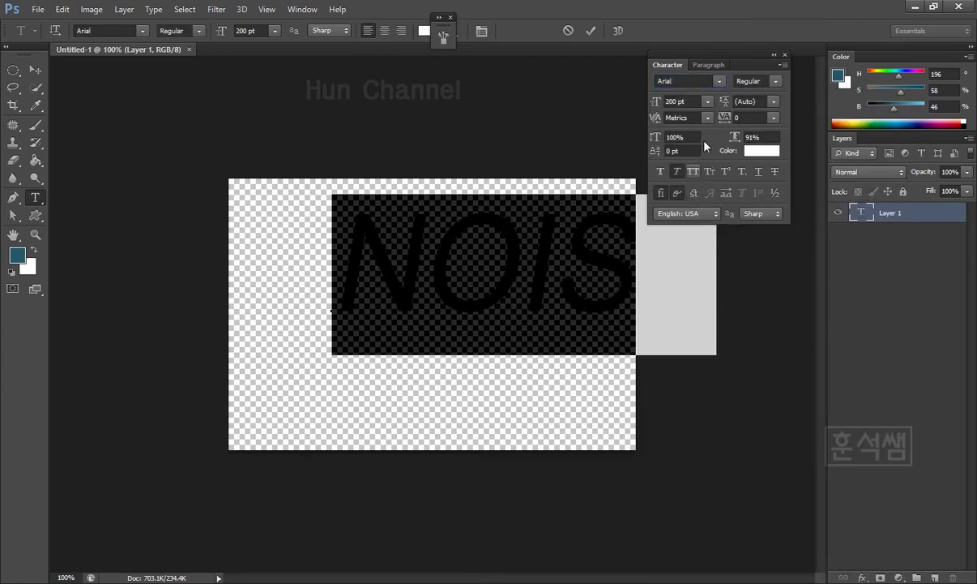
left_click(677, 171)
left_click(774, 82)
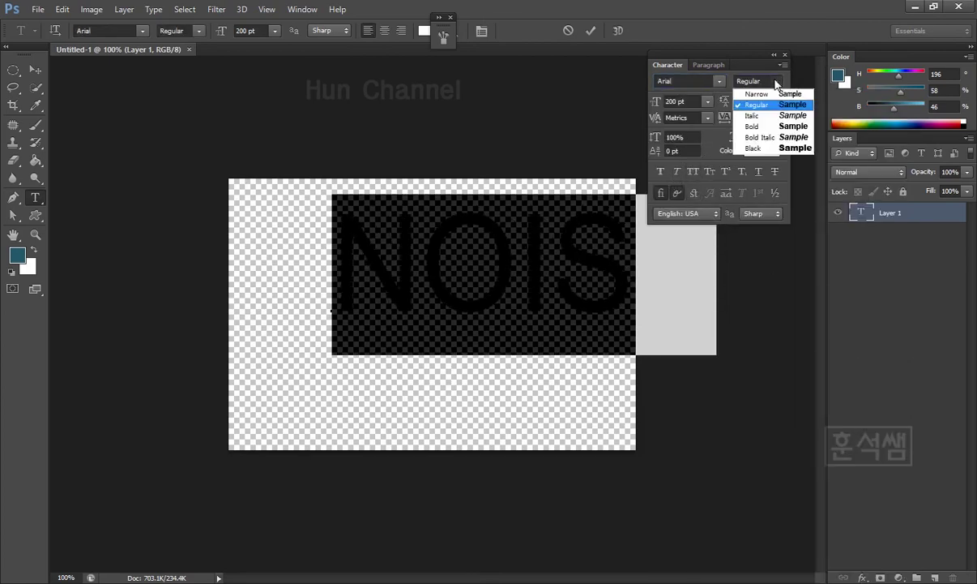
left_click(766, 128)
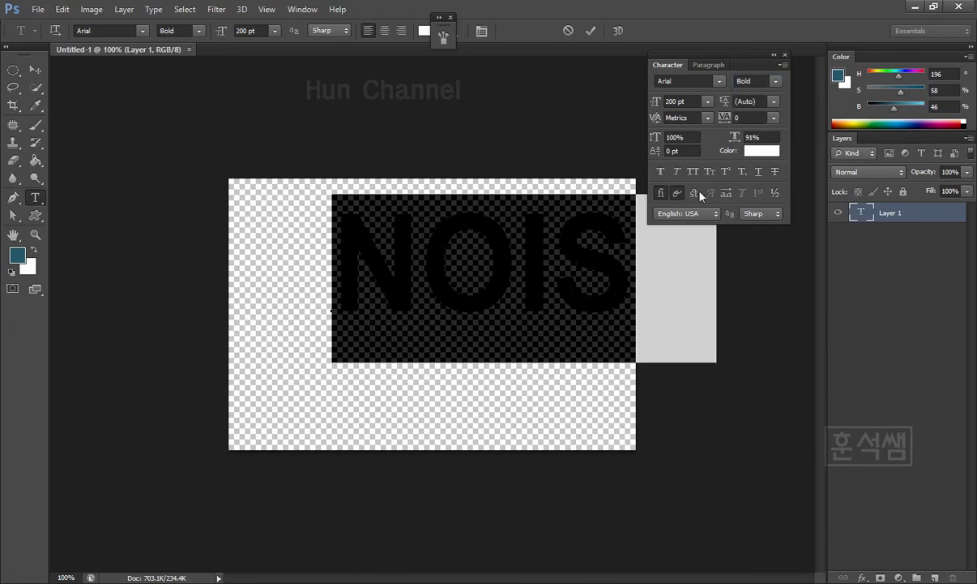
Set the font size of the NOISE text to 170 pt
left_click(695, 101)
type("170")
key("Return")
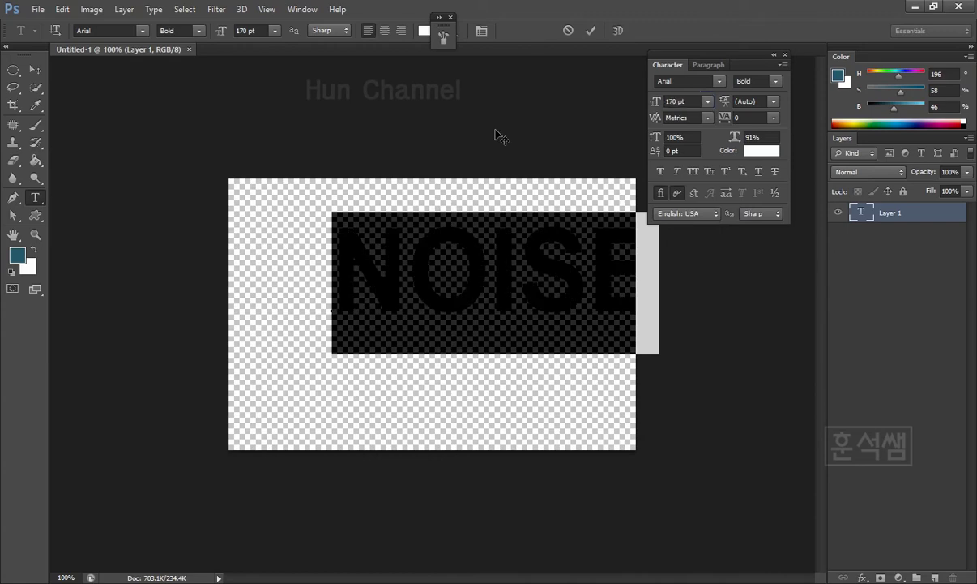
Enlarge the NOISE text to 190 pt and center it on the canvas
key("ctrl+Return")
key("v")
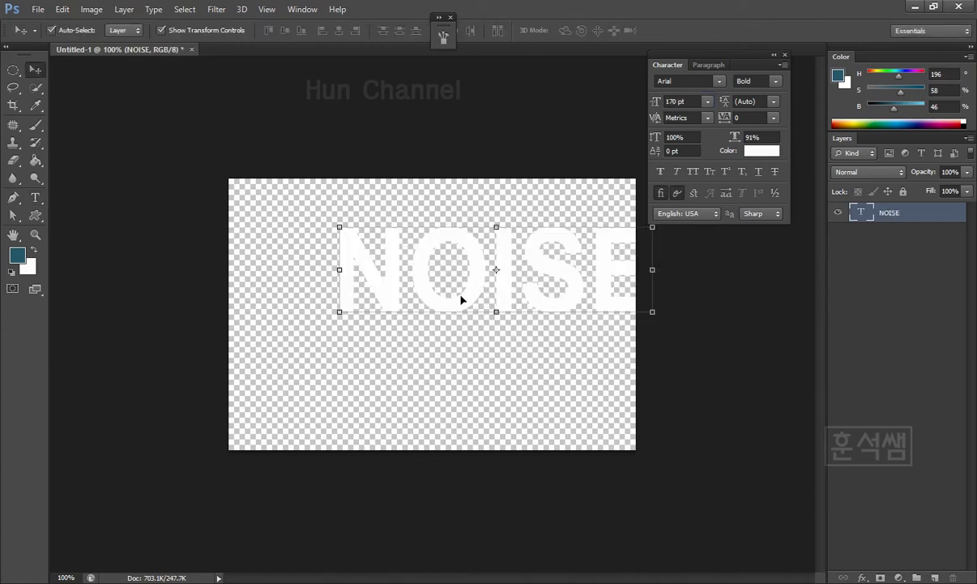
left_click_drag(461, 300, 405, 343)
left_click(655, 101)
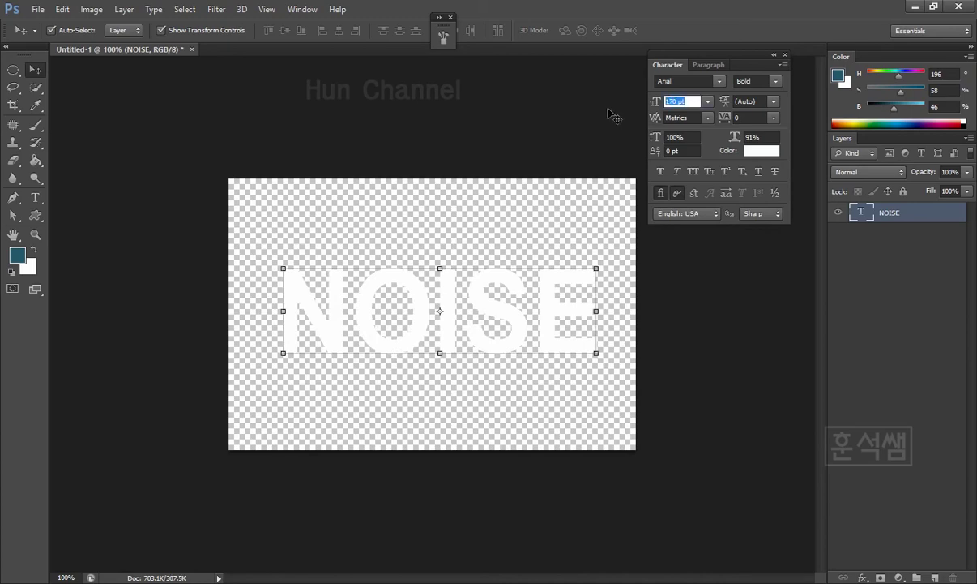
type("190")
key("Return")
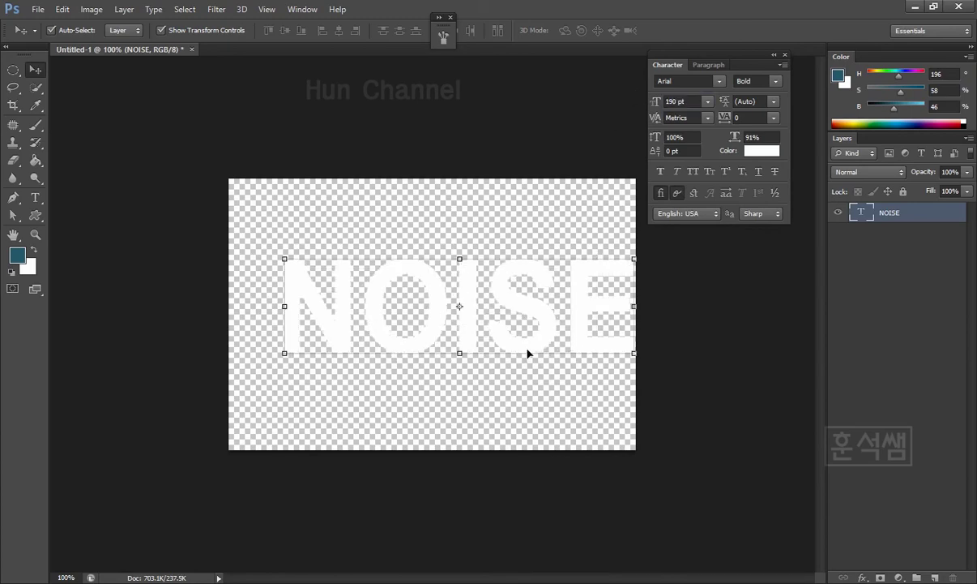
left_click_drag(528, 354, 504, 362)
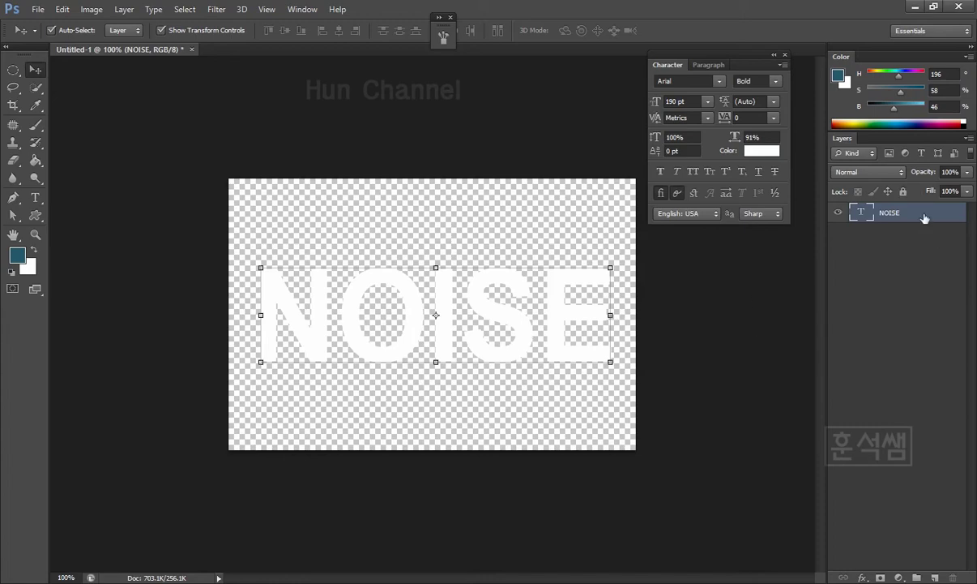
Duplicate the NOISE text layer as a rasterized copy for erasing, keeping the original text layer hidden
left_click(15, 159)
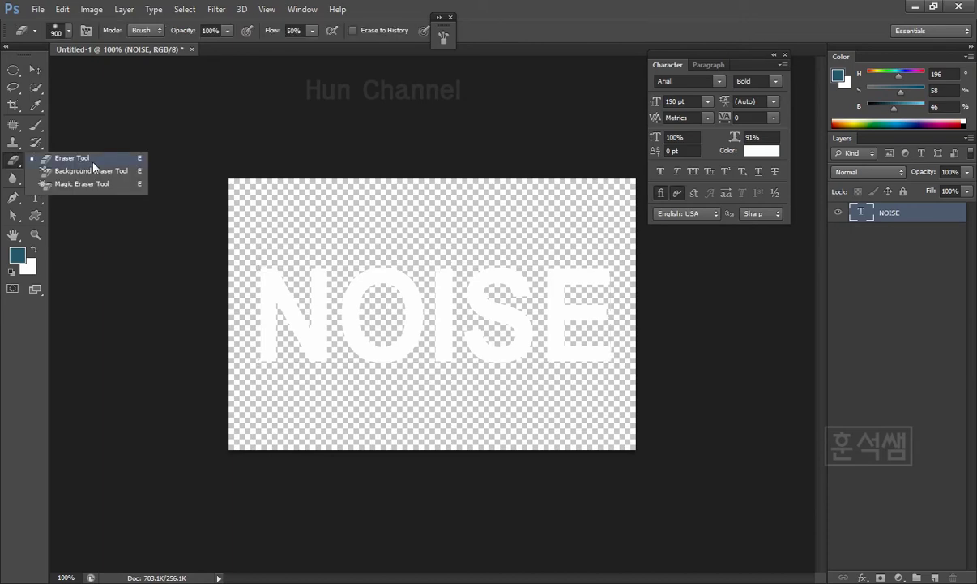
left_click(931, 217)
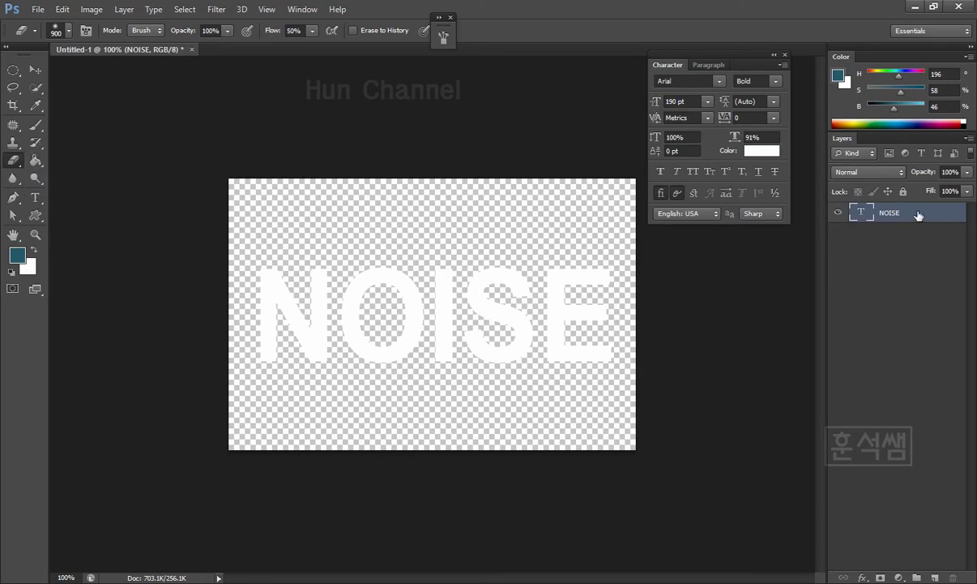
right_click(918, 214)
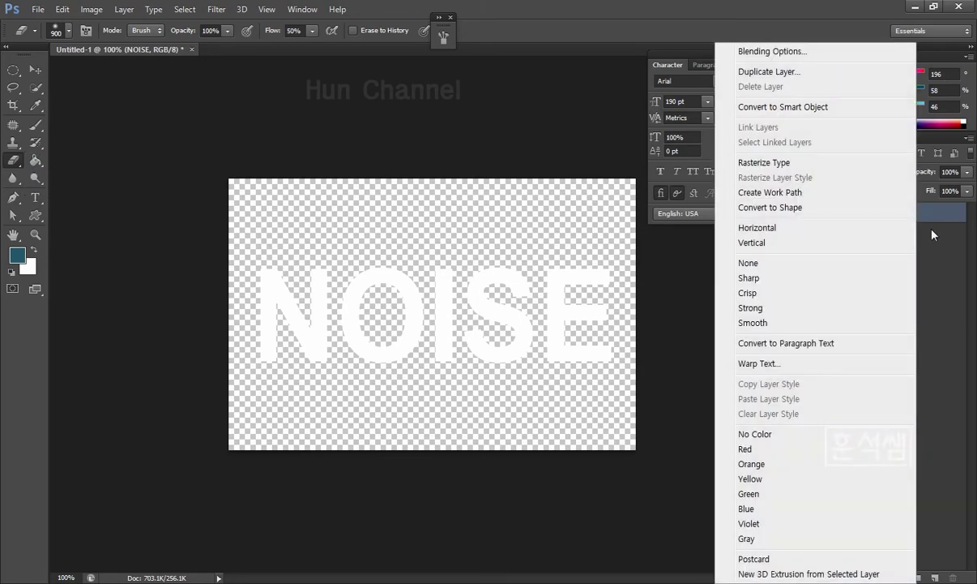
left_click(928, 217)
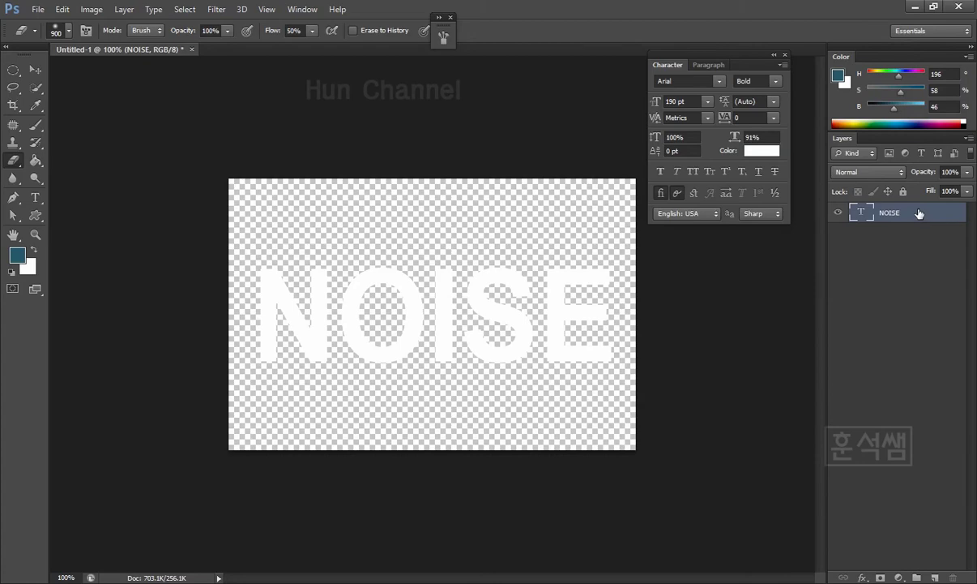
left_click_drag(919, 214, 936, 577)
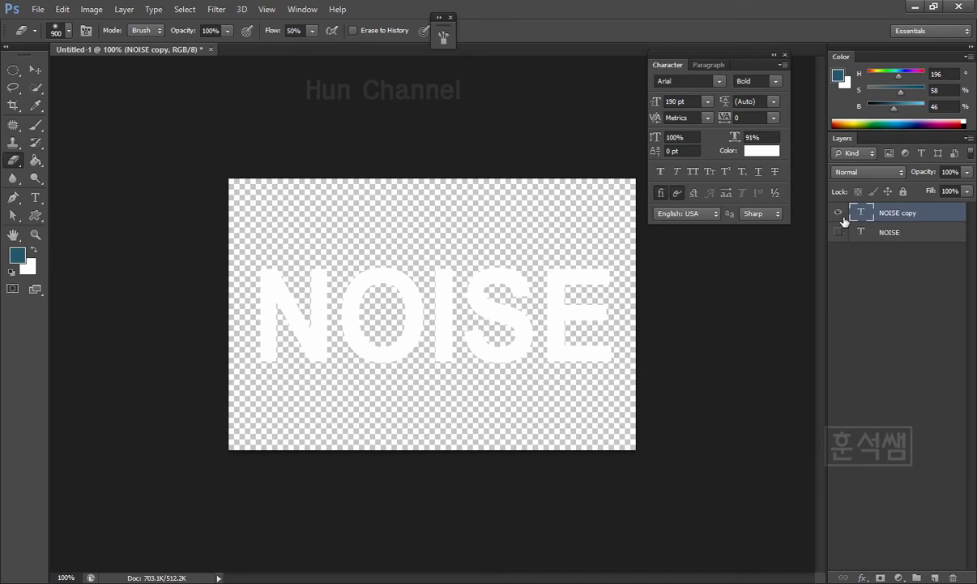
right_click(927, 213)
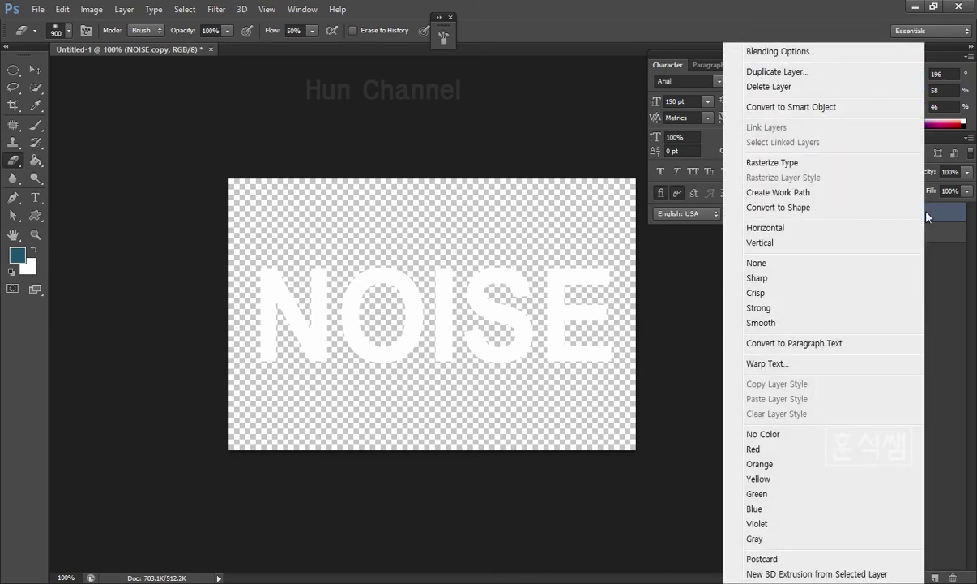
left_click(795, 164)
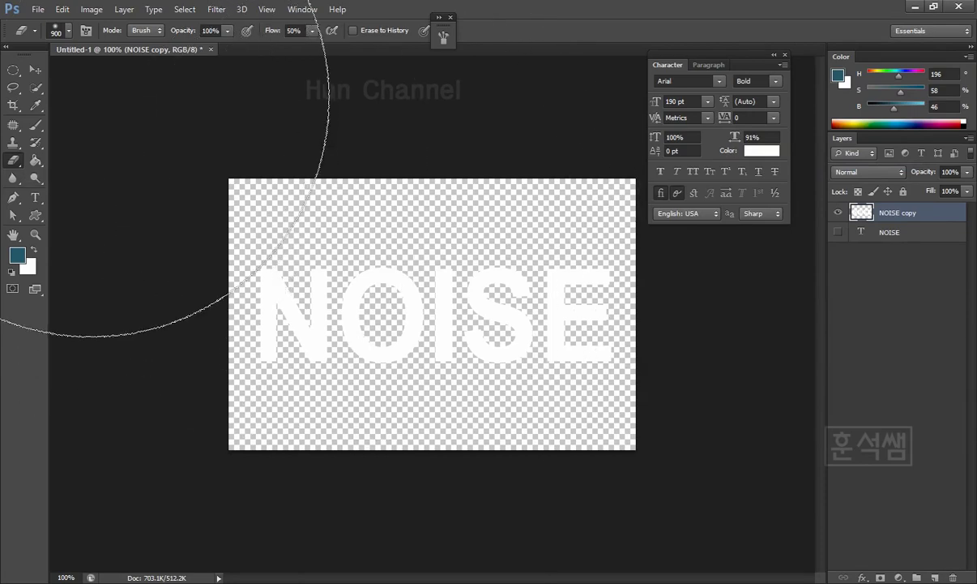
Append the Natural Brushes 2 set to the Eraser tool's brush presets
left_click(70, 33)
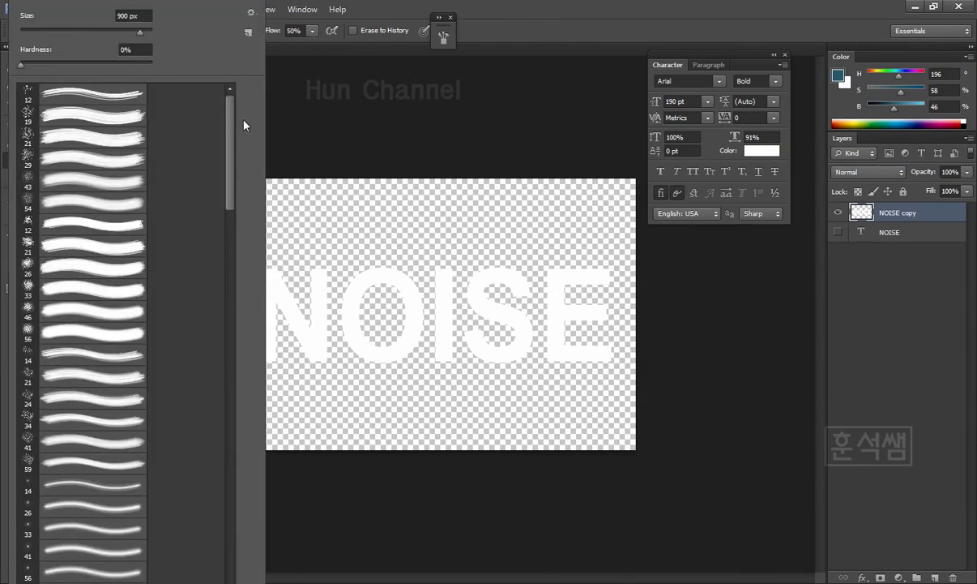
left_click(28, 138)
scroll(29, 213, "down", 5)
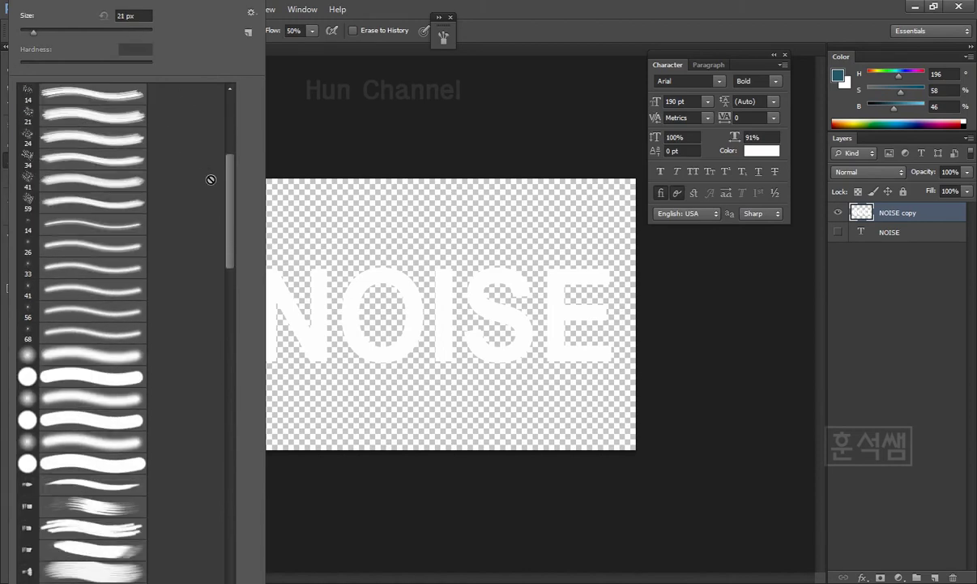
left_click_drag(229, 208, 227, 543)
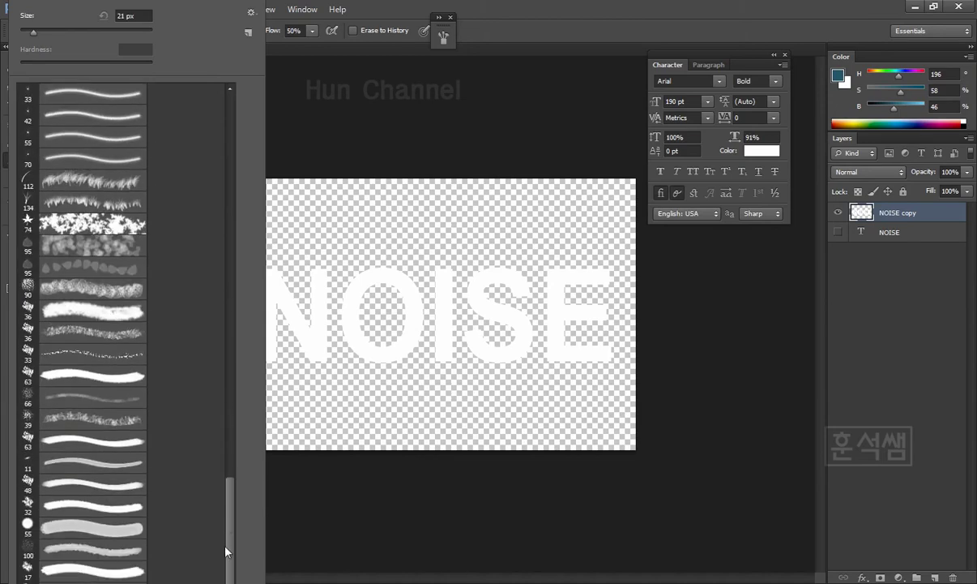
left_click(248, 33)
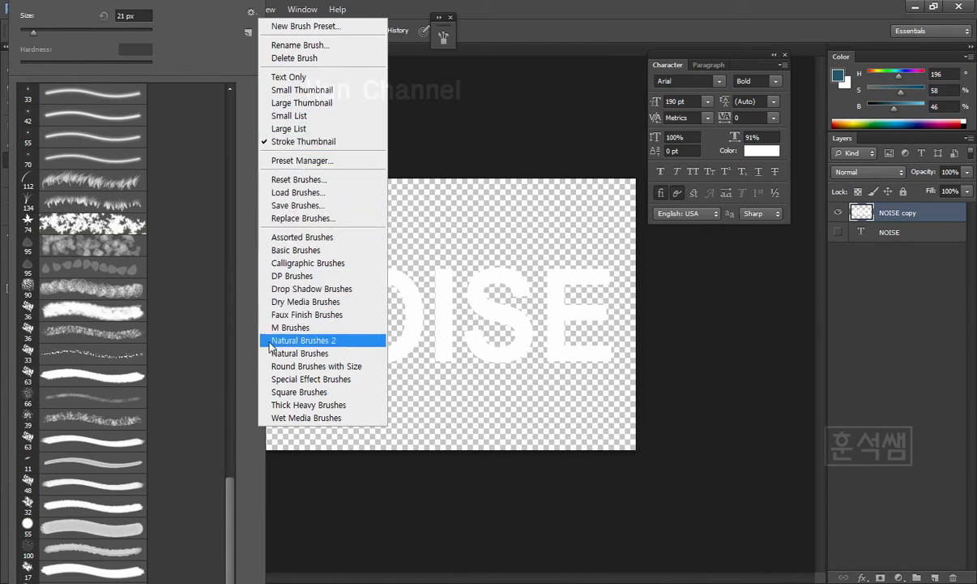
left_click(300, 341)
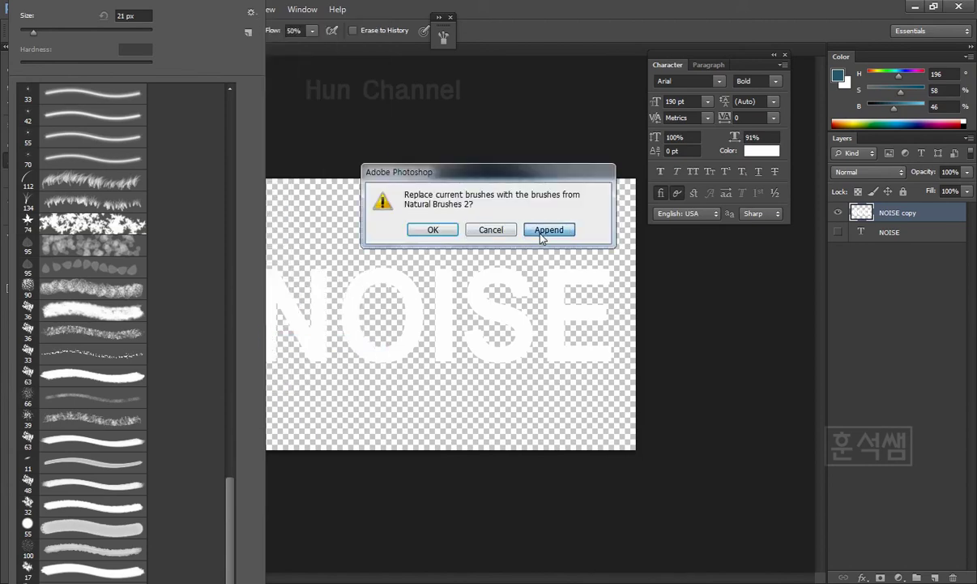
left_click(541, 231)
left_click_drag(229, 240, 234, 582)
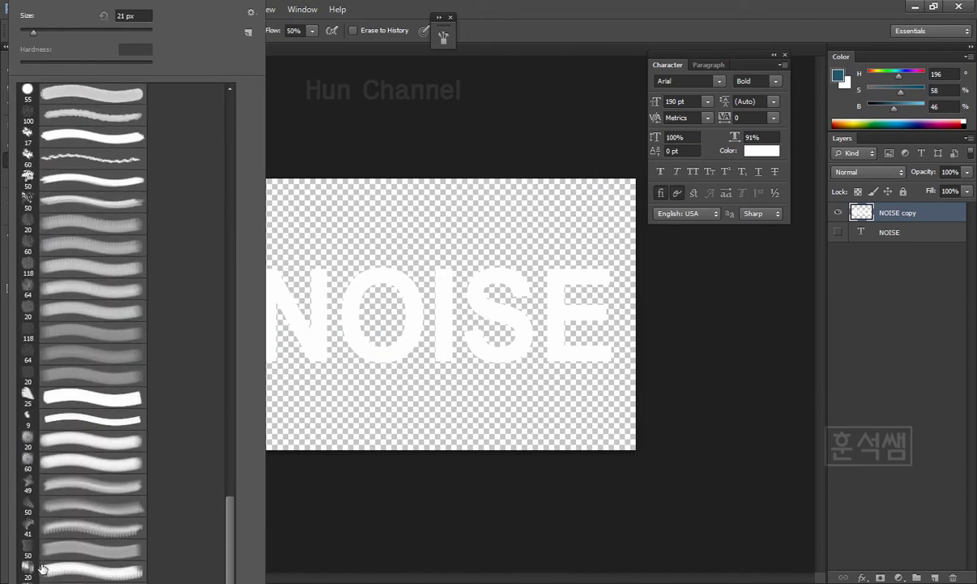
Show the brush presets as small thumbnails and roughen the upper part of the N with the 90 px textured eraser brush
left_click(25, 114)
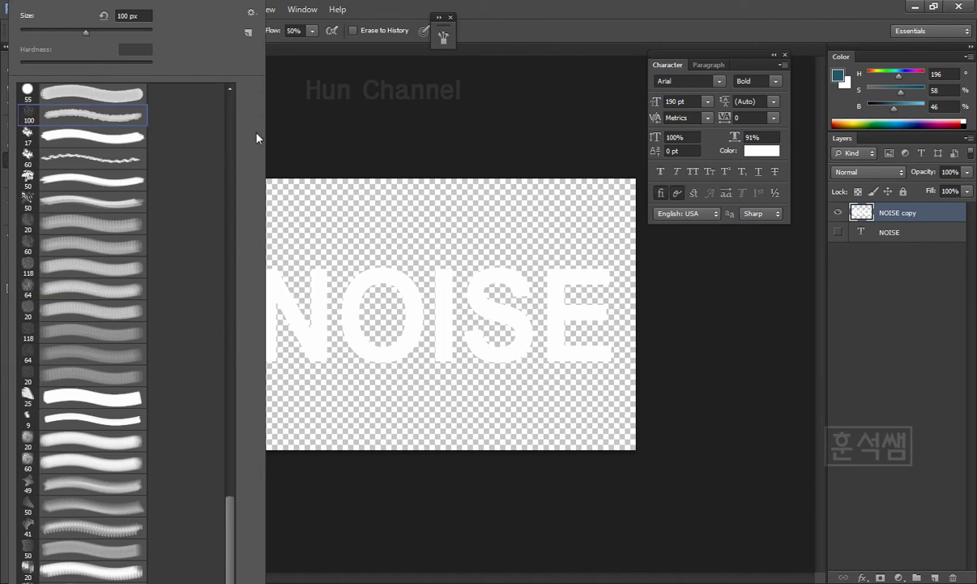
left_click(249, 30)
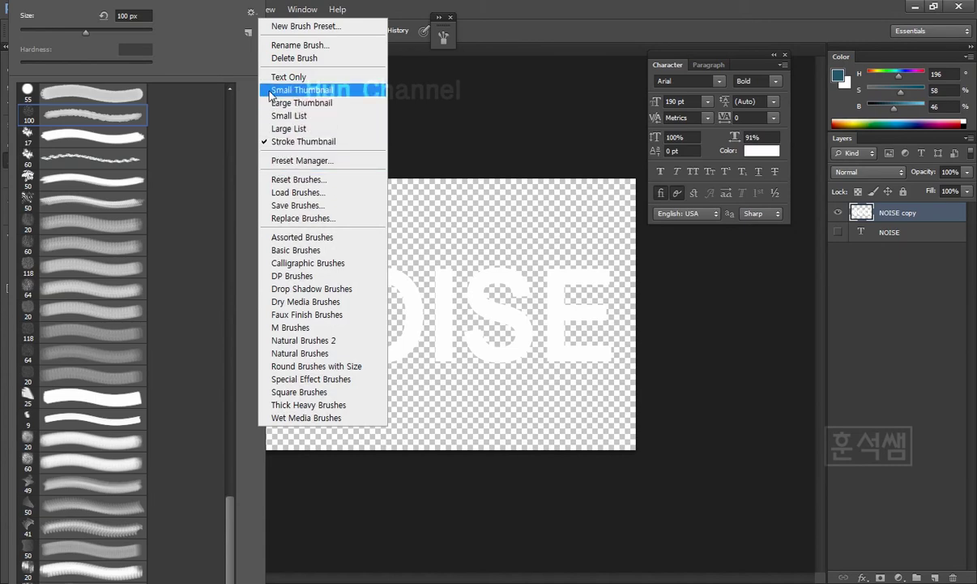
left_click(295, 90)
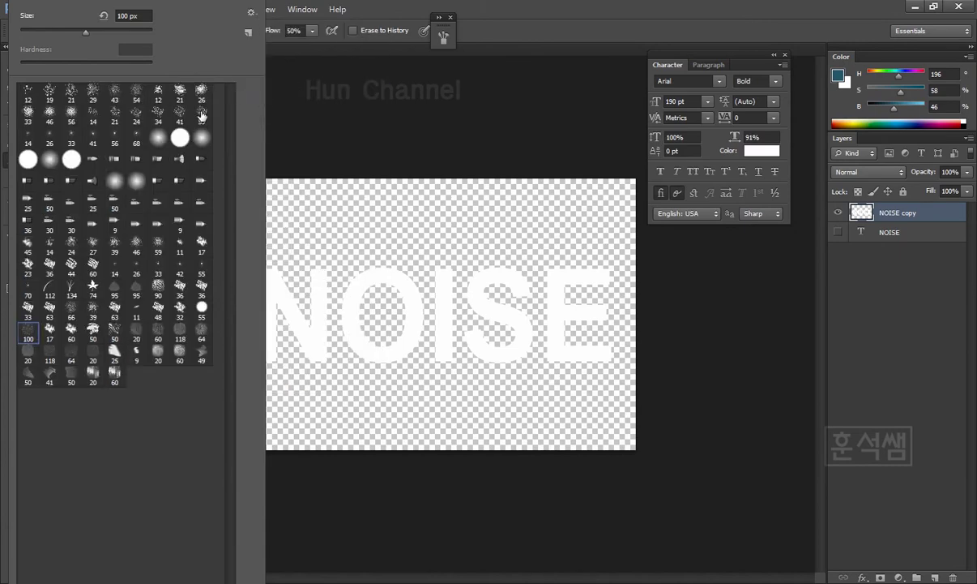
left_click(159, 330)
left_click(158, 286)
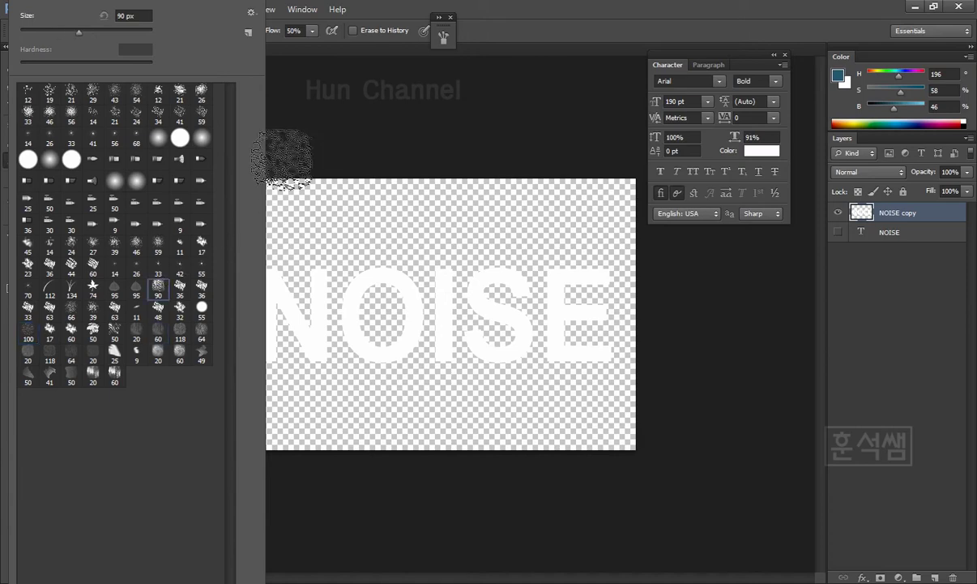
left_click(382, 6)
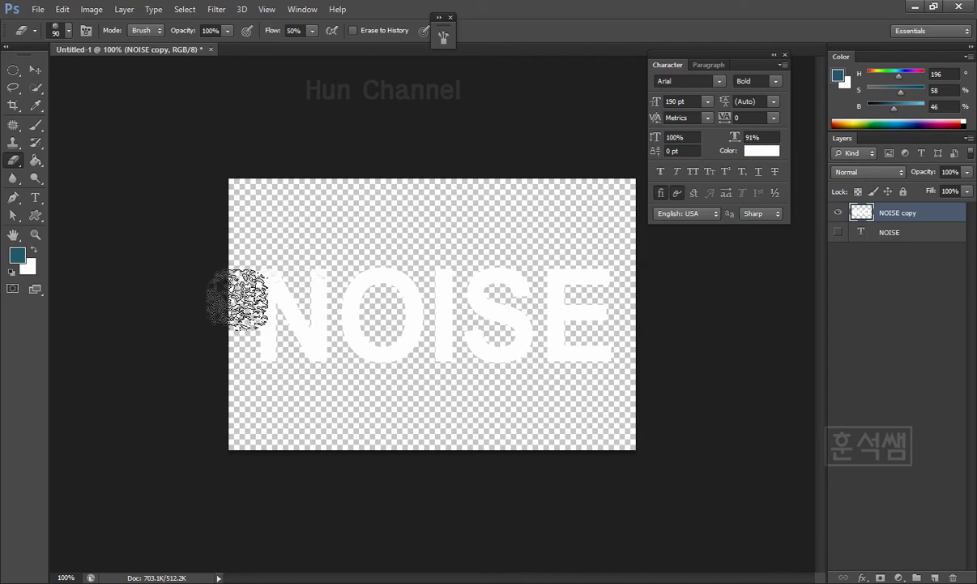
Roughen the upper edge of the O by erasing across it with the 43 px spatter brush
left_click(35, 235)
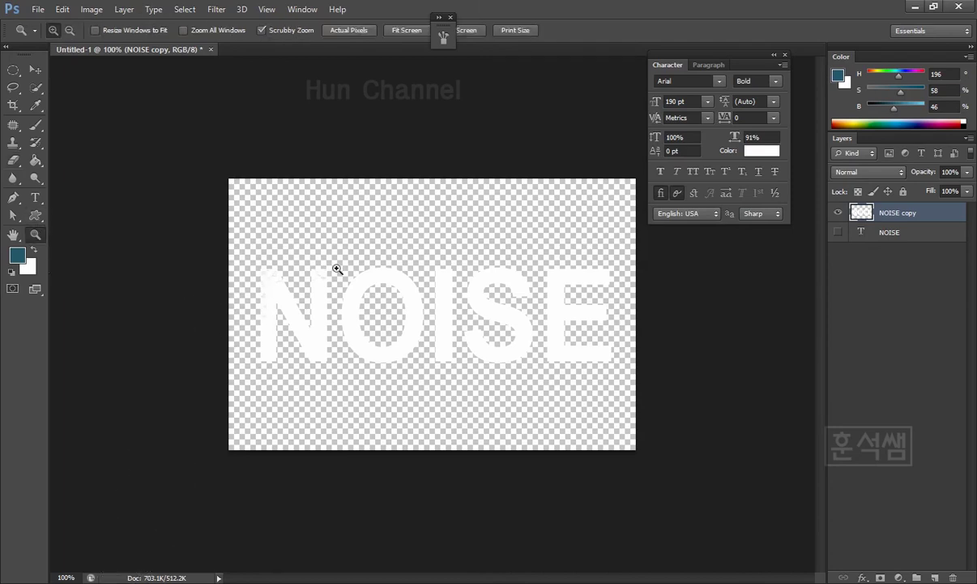
left_click(316, 285)
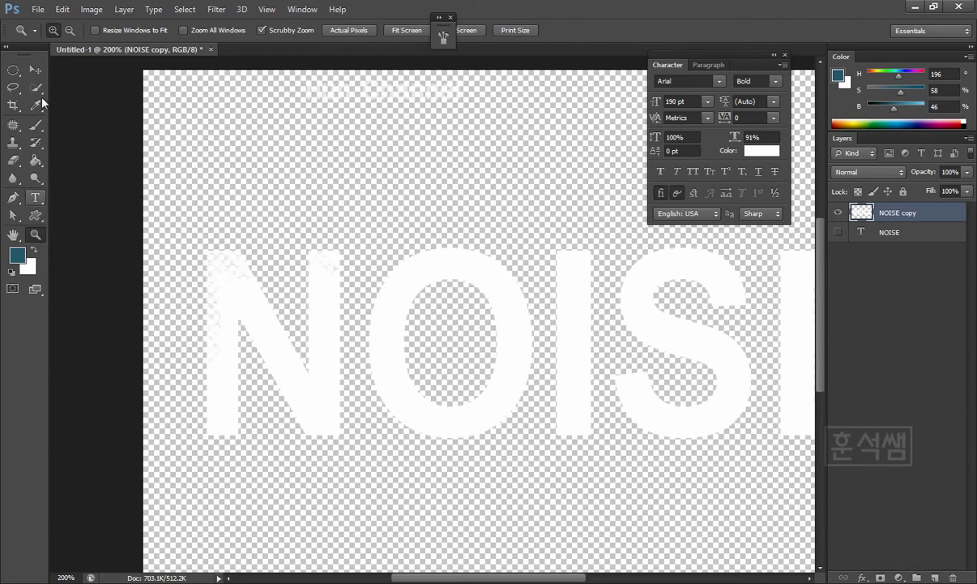
left_click(15, 162)
right_click(15, 162)
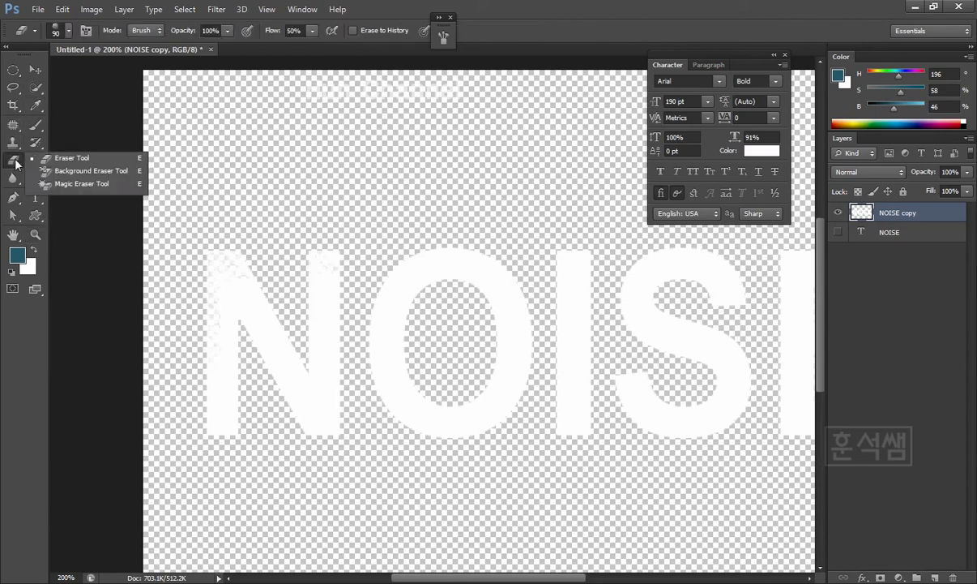
left_click(70, 31)
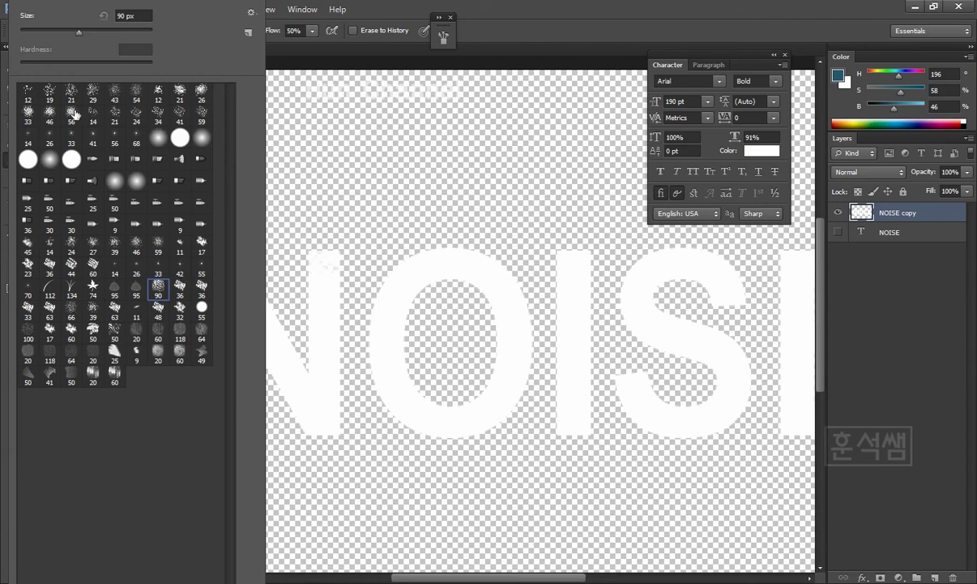
left_click(112, 91)
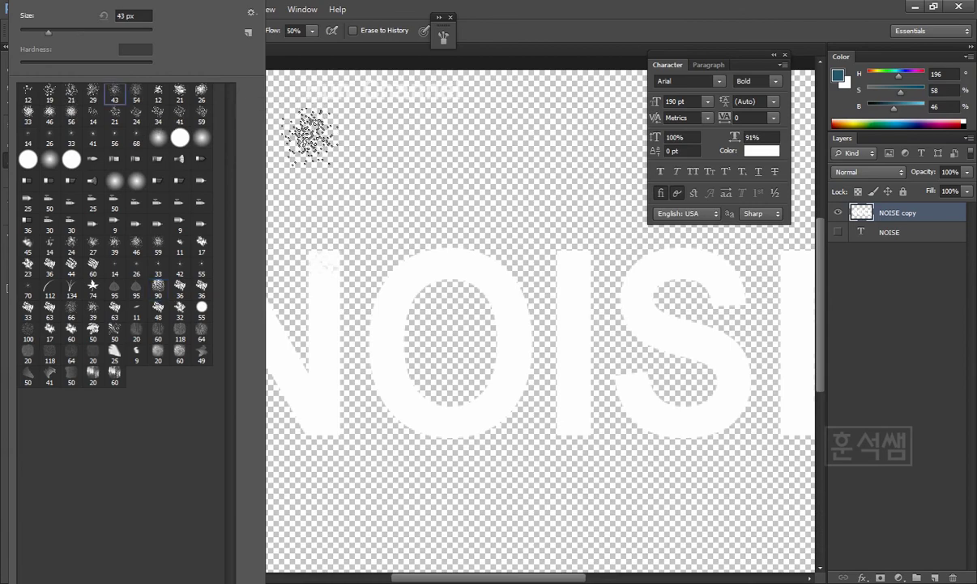
left_click(363, 12)
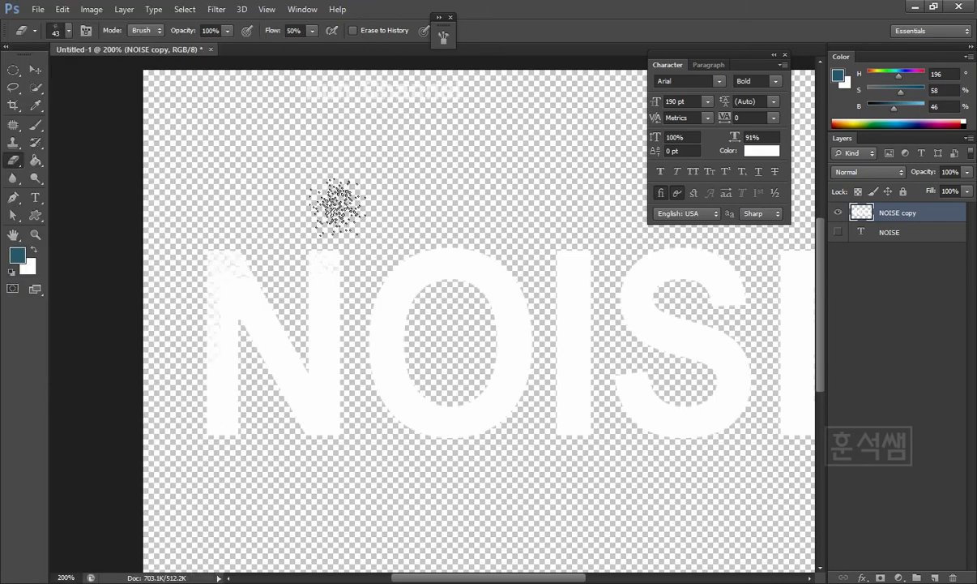
mouse_move(379, 205)
left_mouse_down()
mouse_move(410, 226)
mouse_move(416, 218)
mouse_move(463, 231)
mouse_move(476, 215)
mouse_move(492, 227)
left_mouse_up()
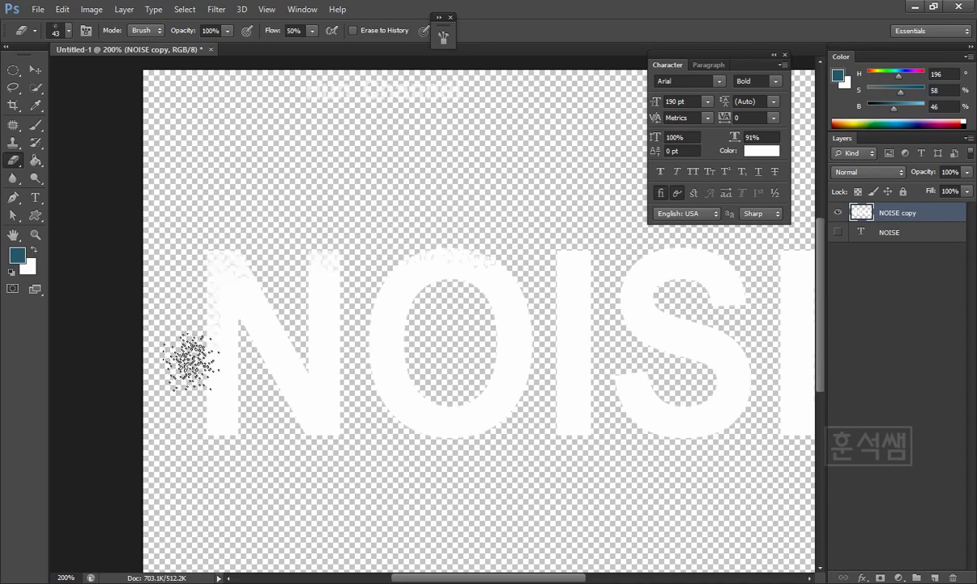
Wear down the left edge of the N by erasing along it with the 19 px spatter brush
left_click(69, 32)
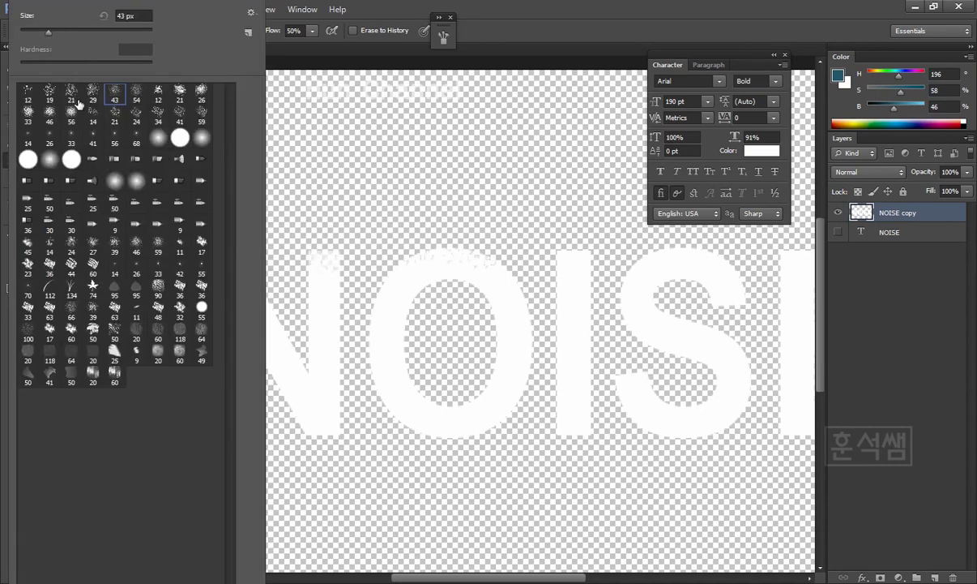
left_click(71, 90)
left_click(50, 90)
left_click(402, 21)
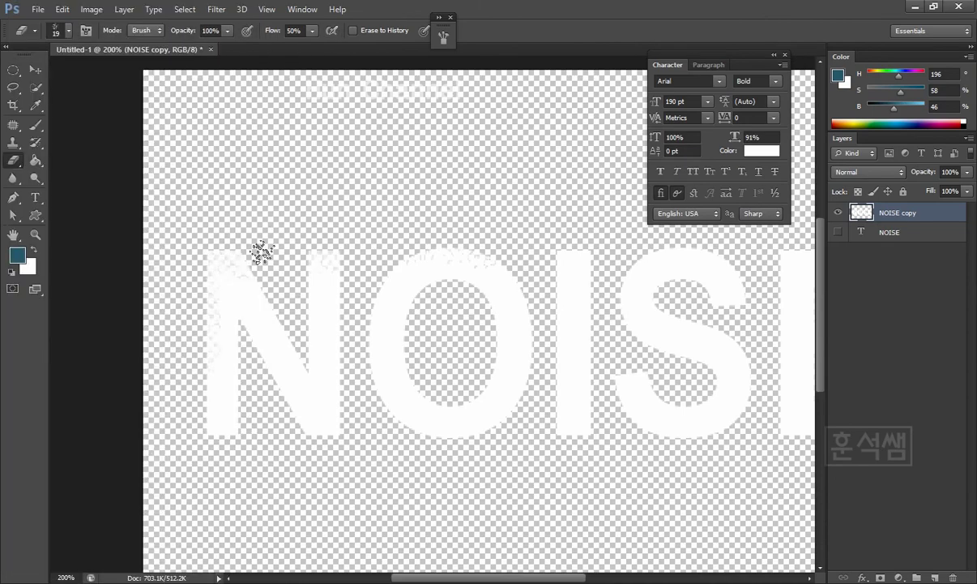
left_click_drag(207, 310, 211, 439)
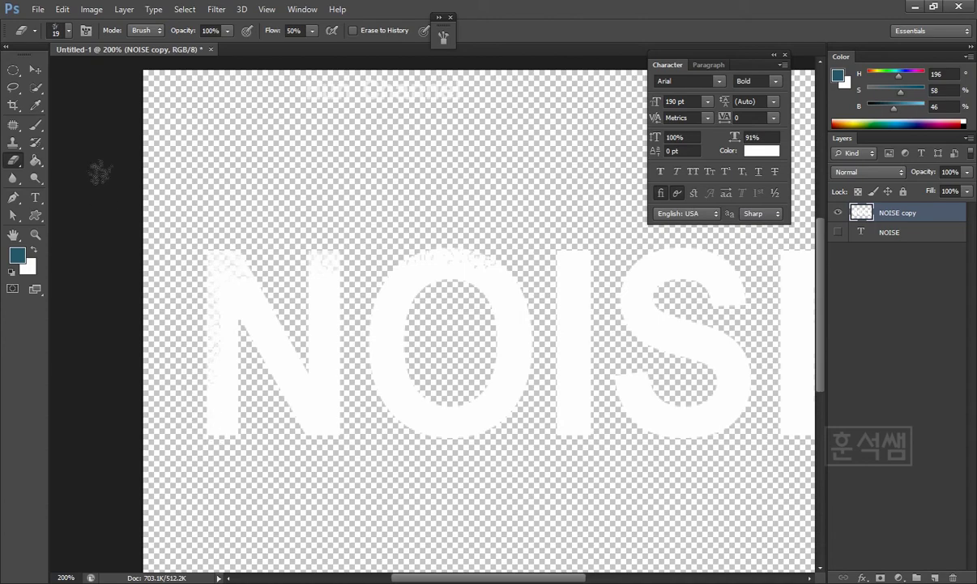
Append the Natural Brushes and Faux Finish Brushes sets to the eraser's brush presets
left_click(68, 32)
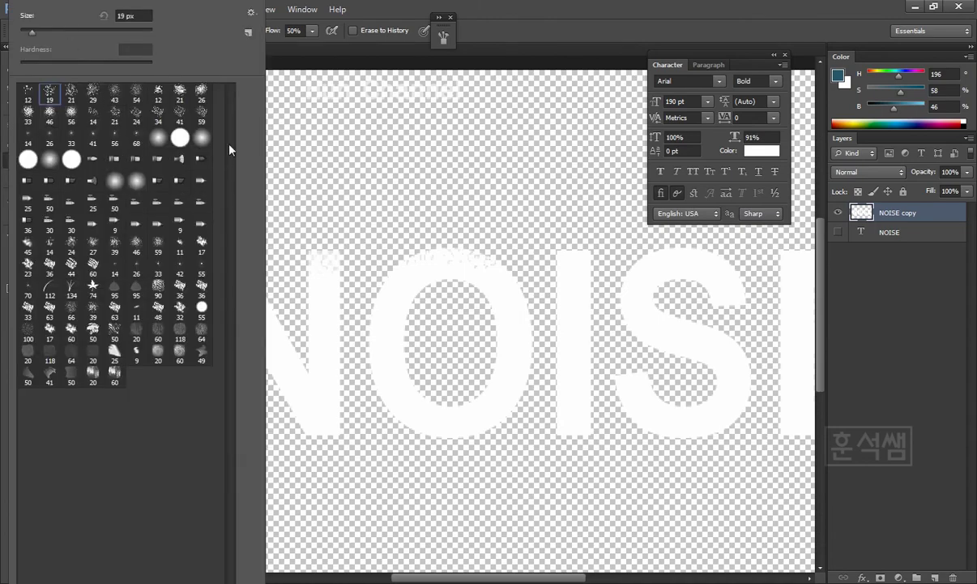
left_click(251, 14)
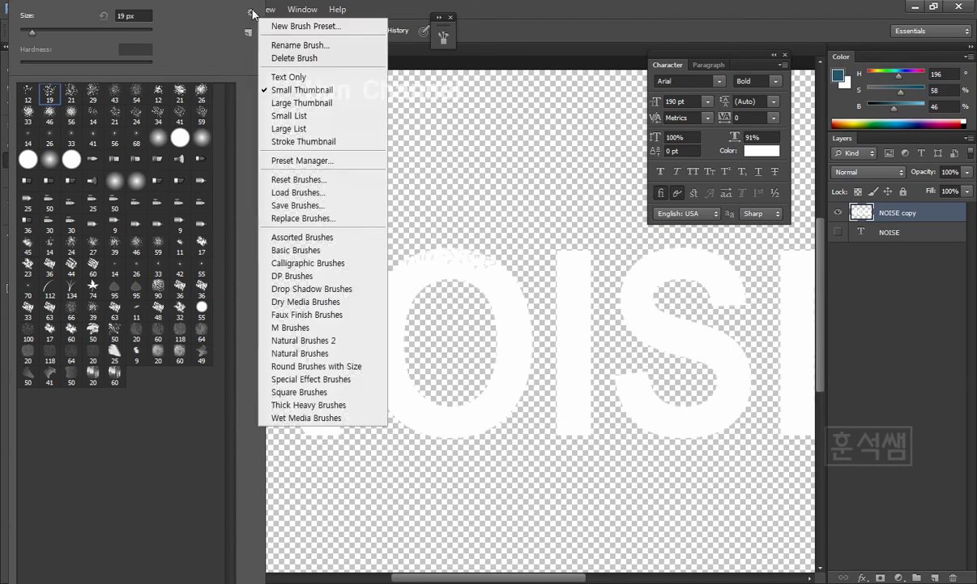
left_click(273, 354)
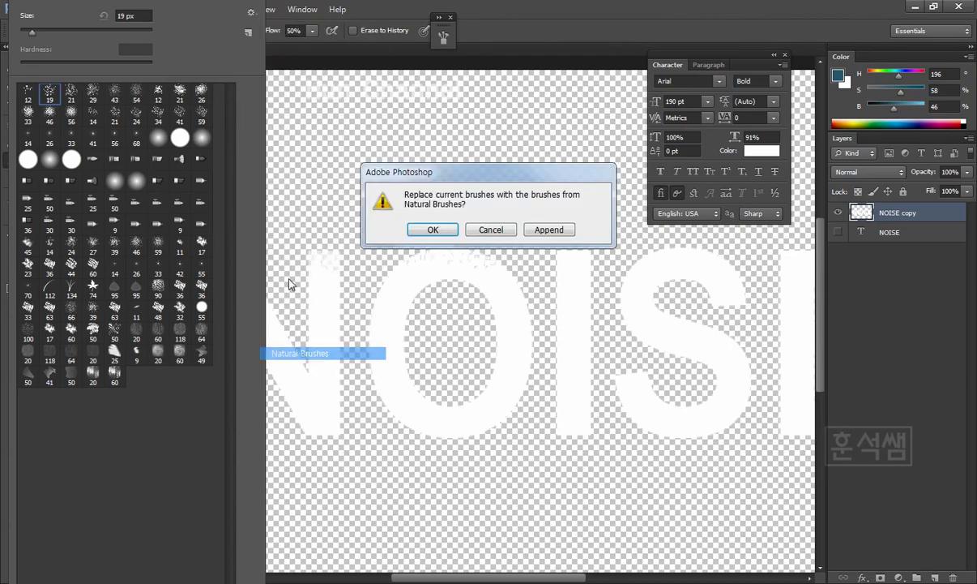
left_click(556, 226)
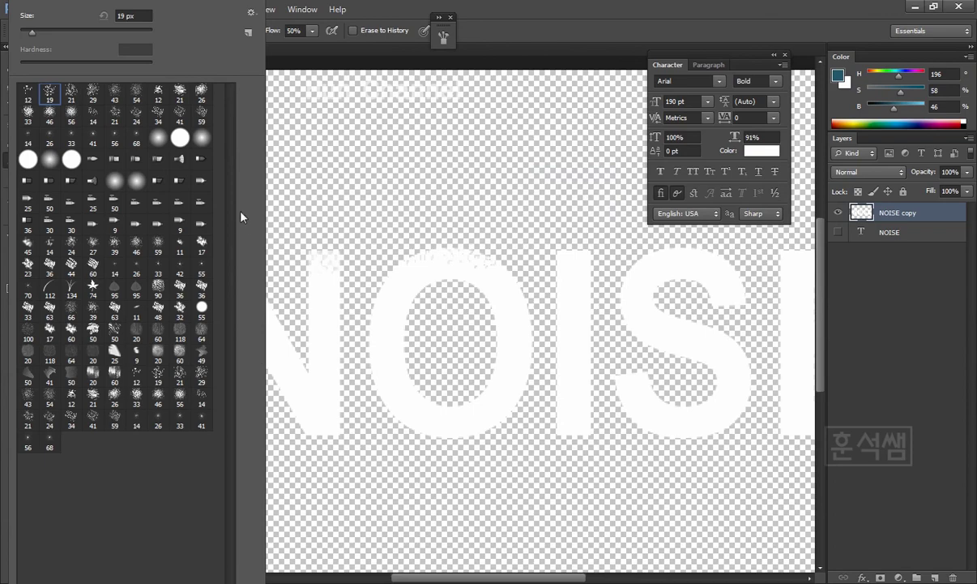
left_click(251, 12)
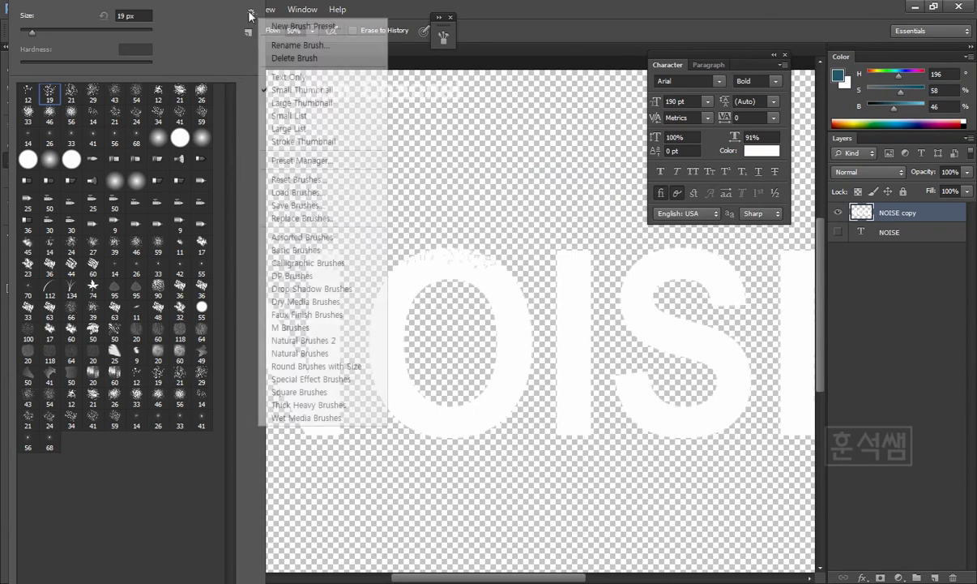
left_click(285, 315)
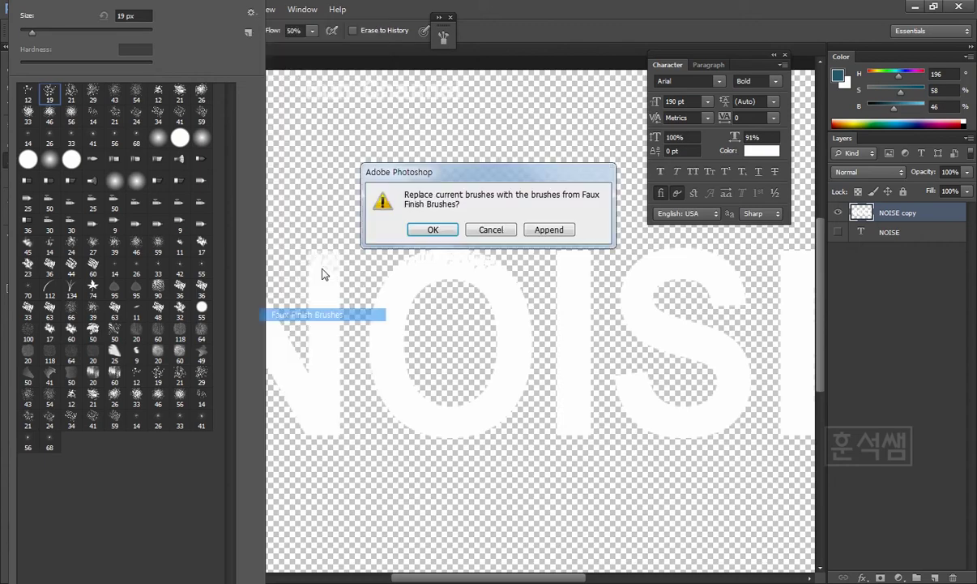
left_click(543, 229)
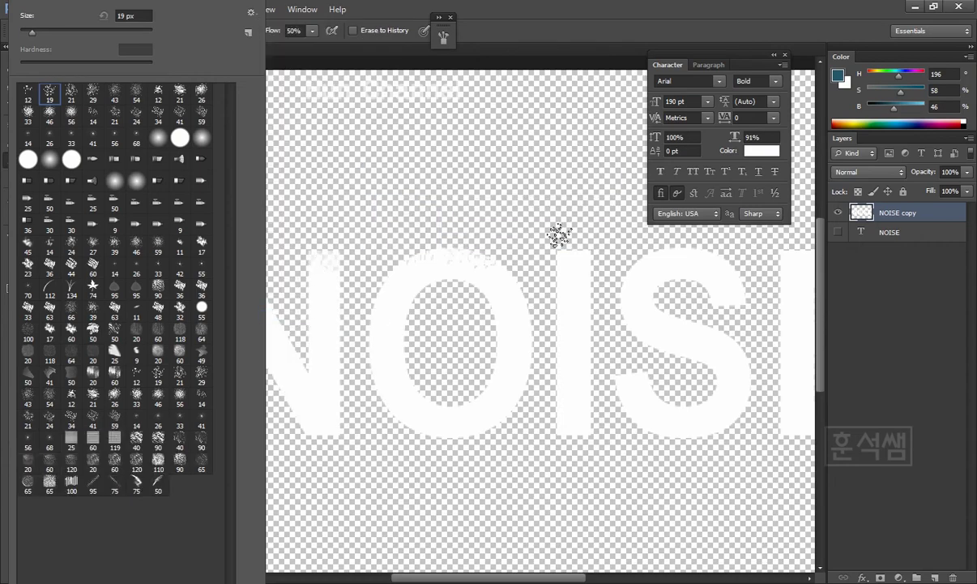
left_click(92, 483)
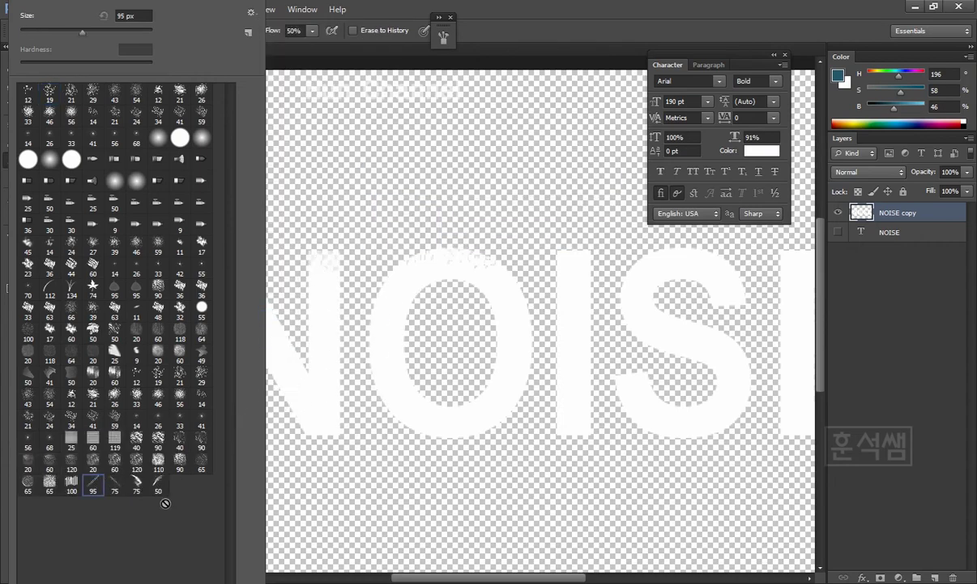
left_click(115, 485)
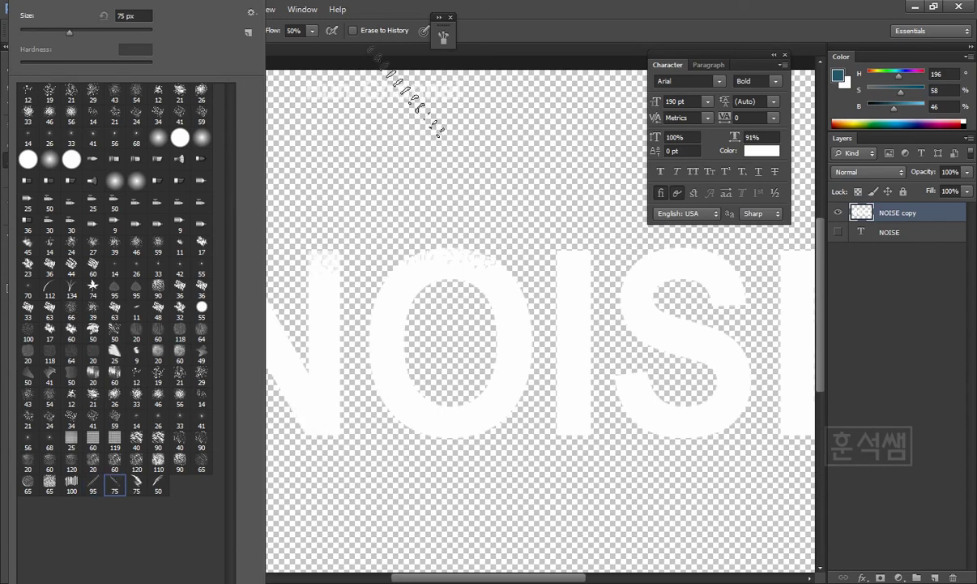
left_click(499, 29)
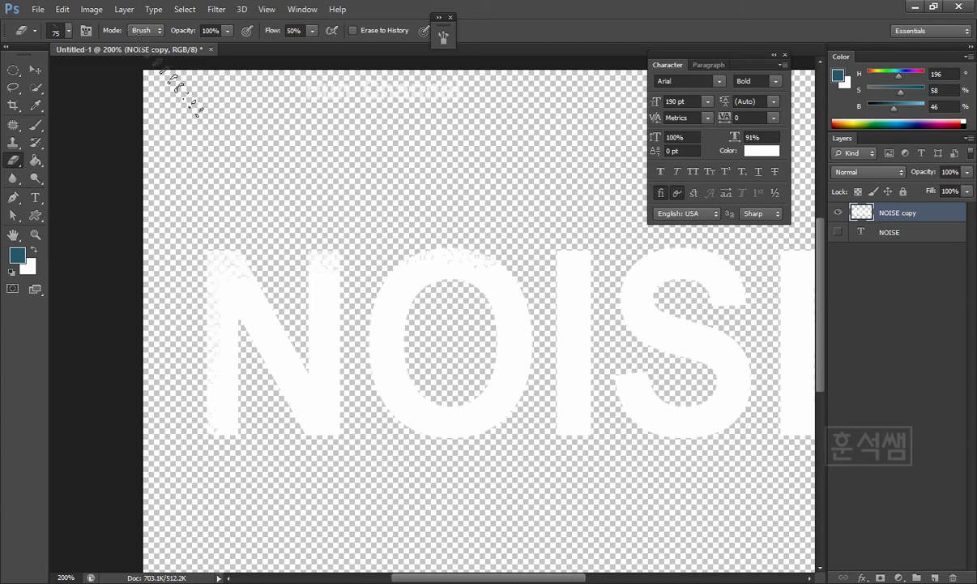
Distress the lower and right parts of the O by erasing with the 40 px Faux Finish texture brush
left_click(68, 33)
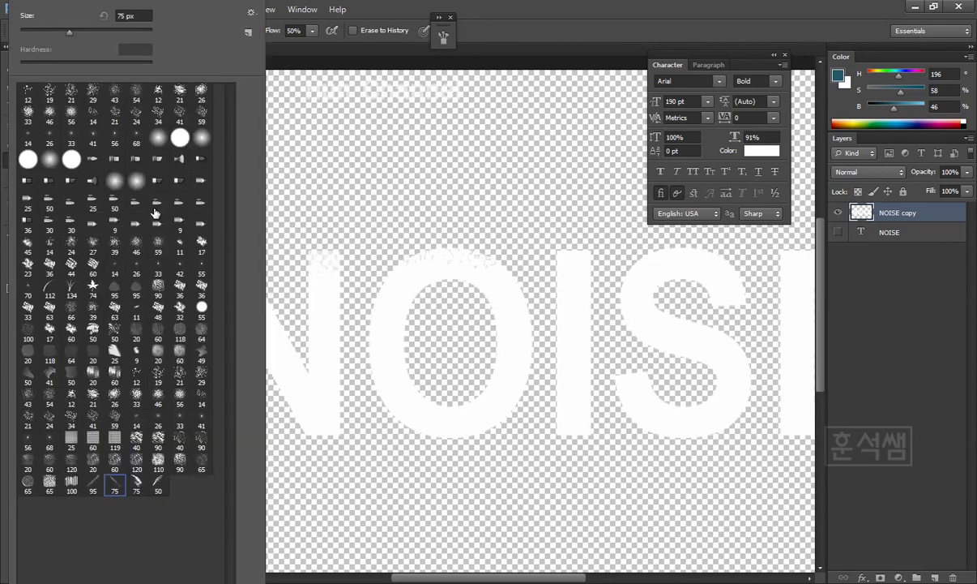
left_click(180, 443)
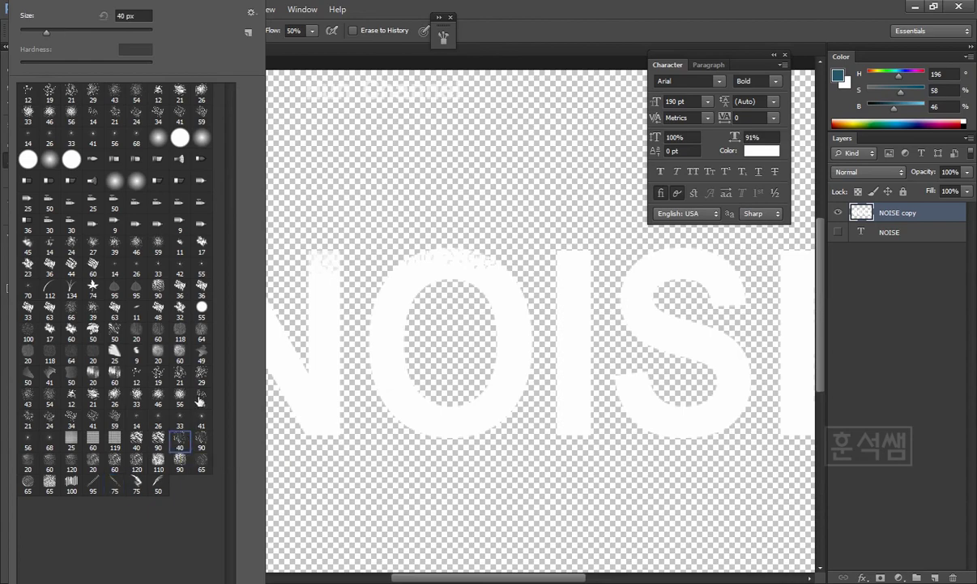
left_click(387, 401)
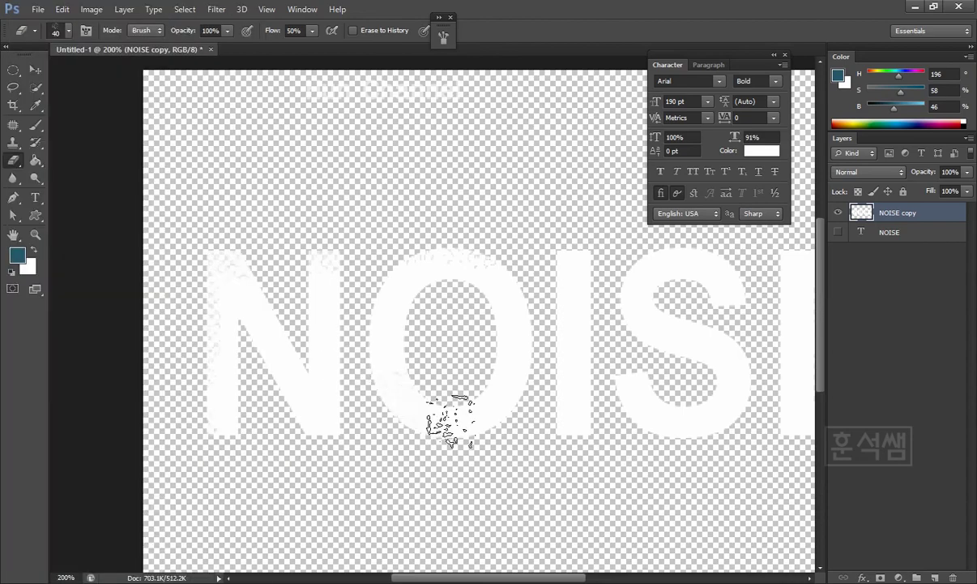
mouse_move(450, 420)
left_mouse_down()
mouse_move(529, 389)
mouse_move(495, 410)
mouse_move(509, 314)
mouse_move(485, 280)
left_mouse_up()
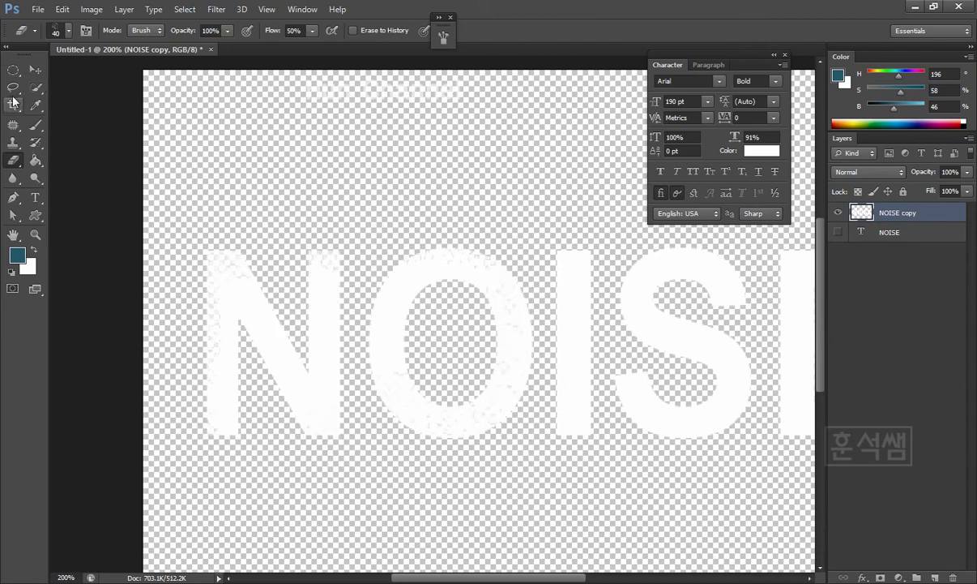
Roughen the lower edges of the N, O, I and S by erasing with the 21 px spatter brush
left_click(15, 159)
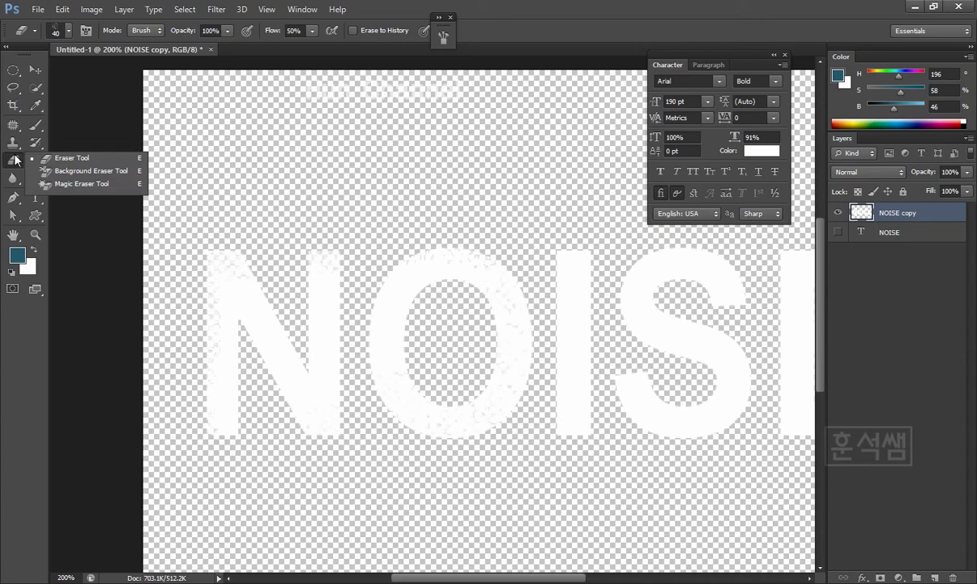
left_click(65, 166)
left_click(65, 29)
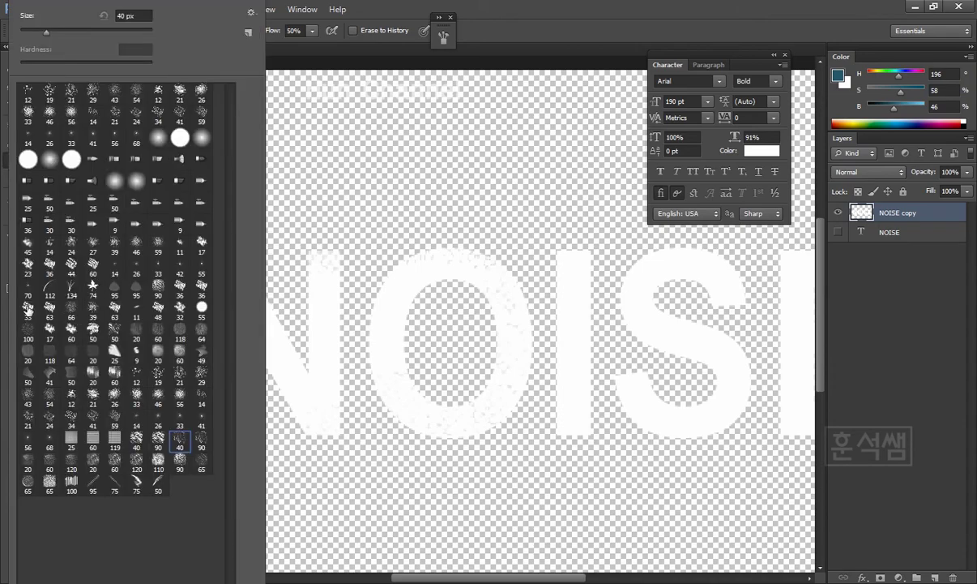
left_click(29, 421)
left_click(300, 409)
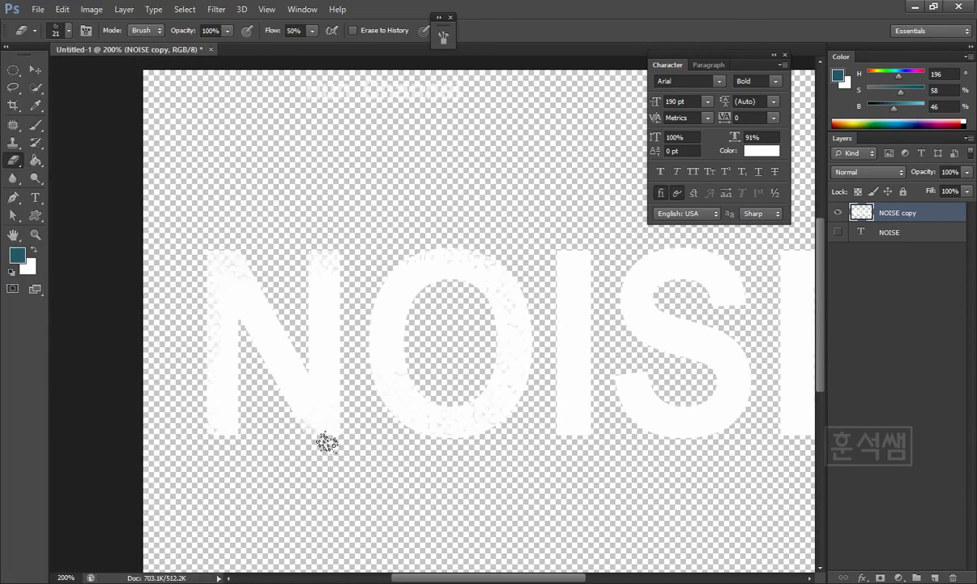
left_click_drag(417, 422, 414, 432)
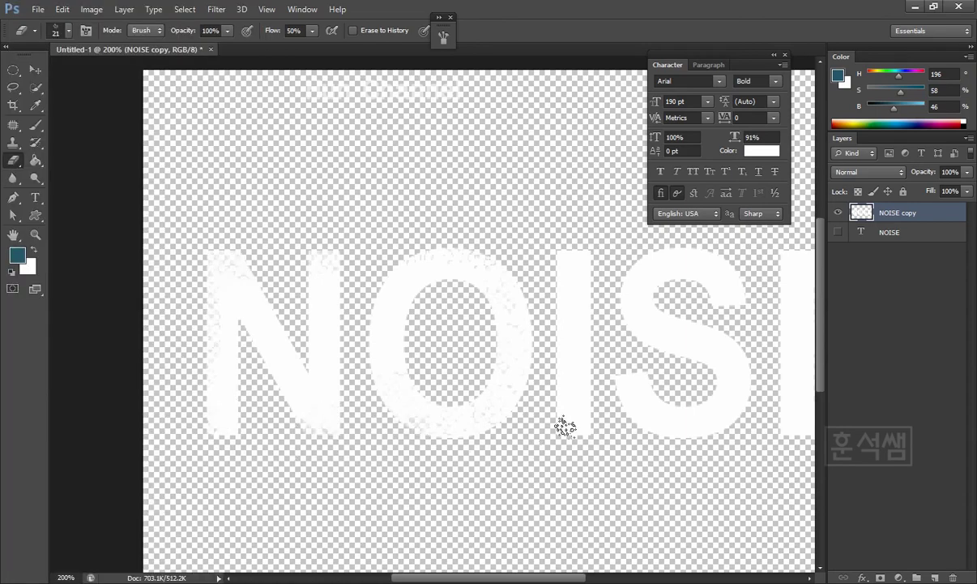
mouse_move(566, 427)
left_mouse_down()
mouse_move(642, 424)
mouse_move(637, 444)
mouse_move(670, 437)
mouse_move(580, 457)
left_mouse_up()
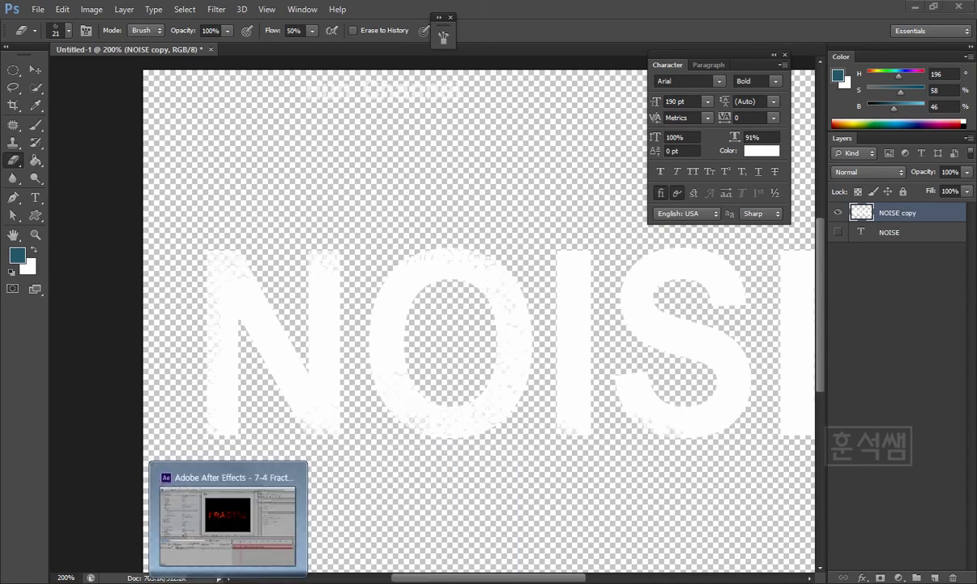
Switch to the 7-4 Fractal project in After Effects, widen the Effects & Presets area and select the FRACTAL text layer
left_click(227, 583)
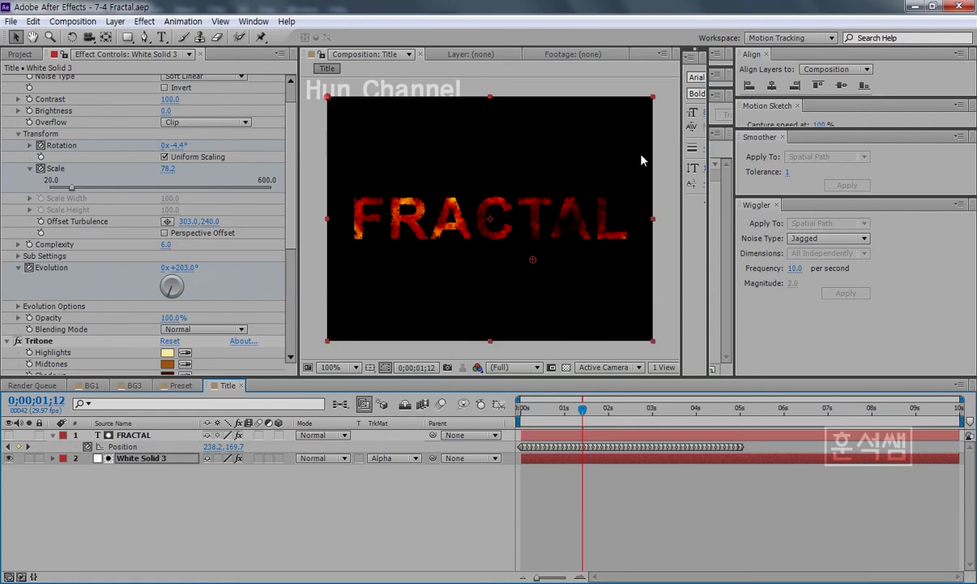
left_click_drag(736, 181, 897, 181)
scroll(291, 200, "up", 2)
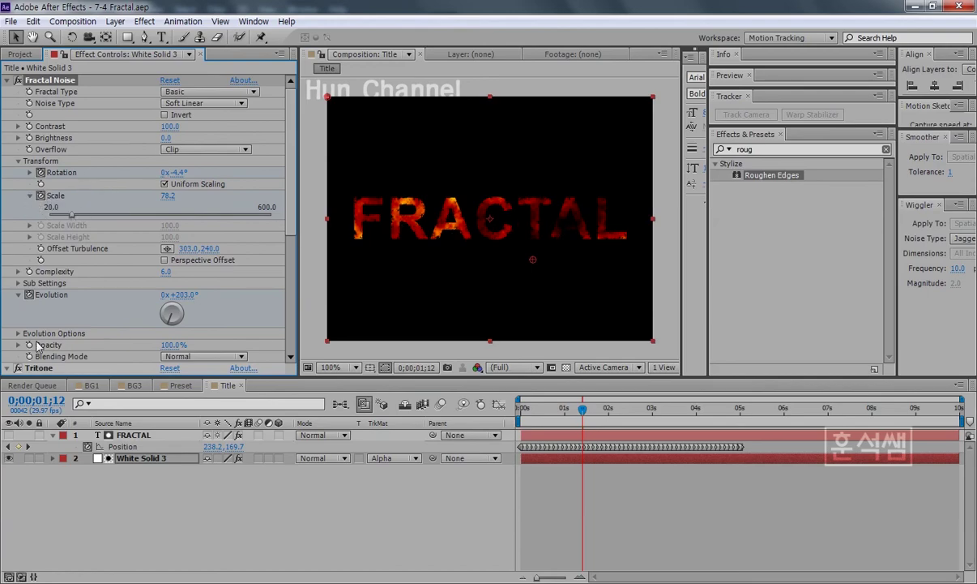
scroll(12, 312, "down", 5)
key("ctrl+Up")
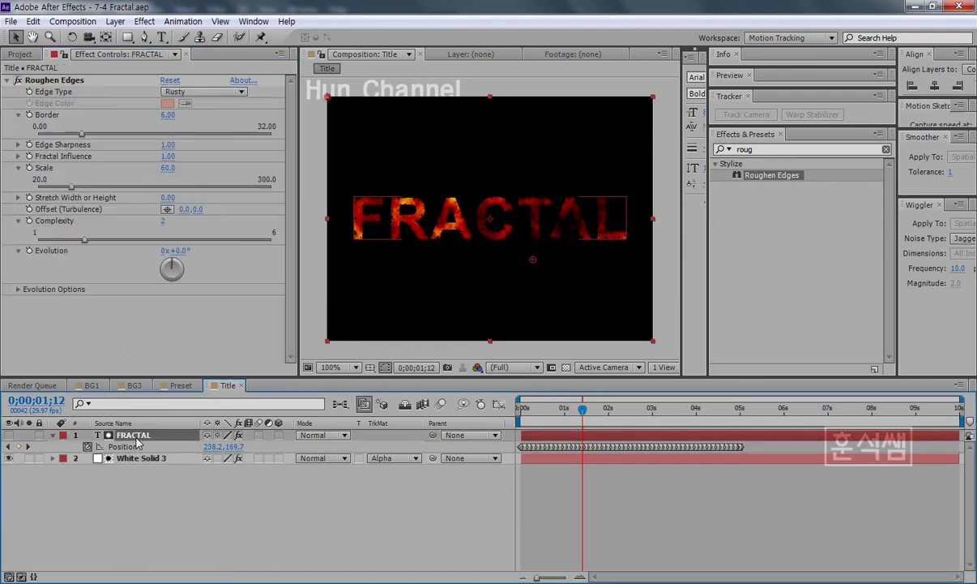
Set the FRACTAL layer's Roughen Edges type to Cut and raise its Border to 44.20
mouse_move(81, 134)
left_mouse_down()
mouse_move(96, 130)
mouse_move(85, 134)
left_mouse_up()
left_click(229, 95)
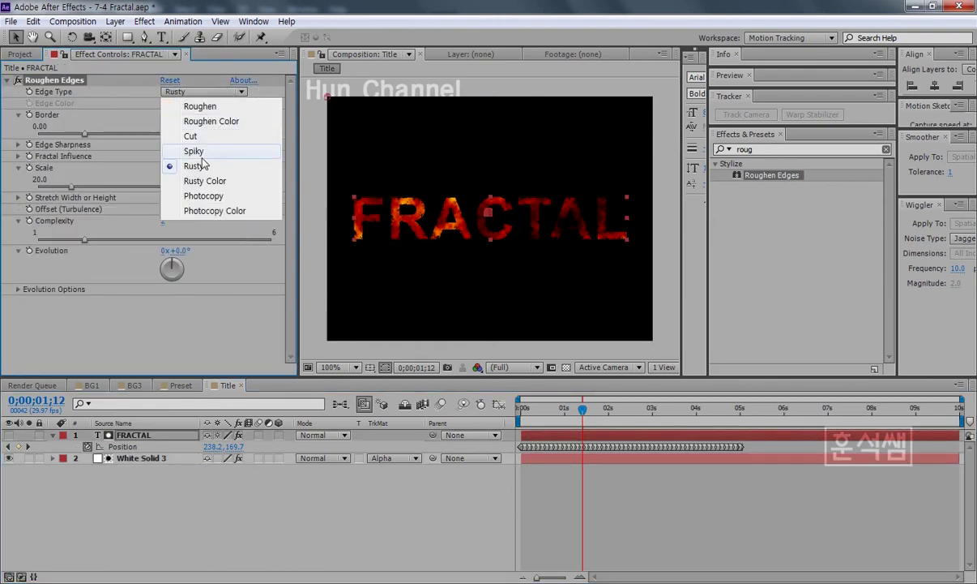
left_click(206, 137)
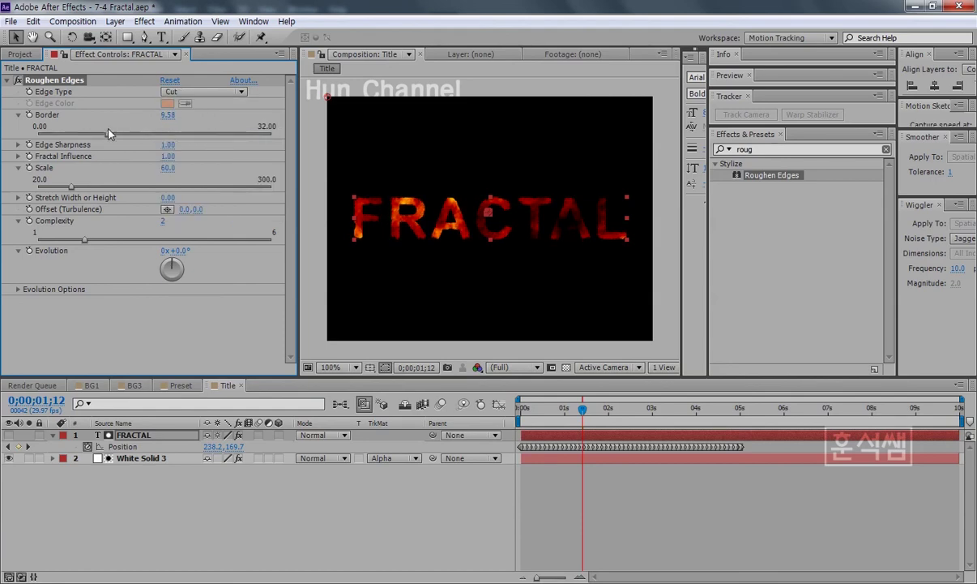
left_click_drag(104, 135, 275, 132)
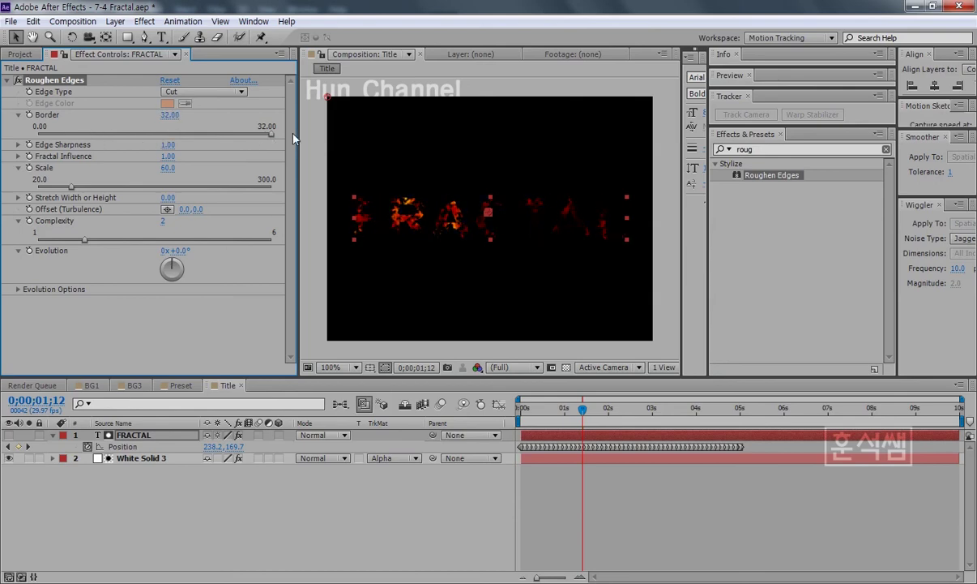
mouse_move(170, 115)
left_mouse_down()
mouse_move(30, 115)
mouse_move(186, 115)
left_mouse_up()
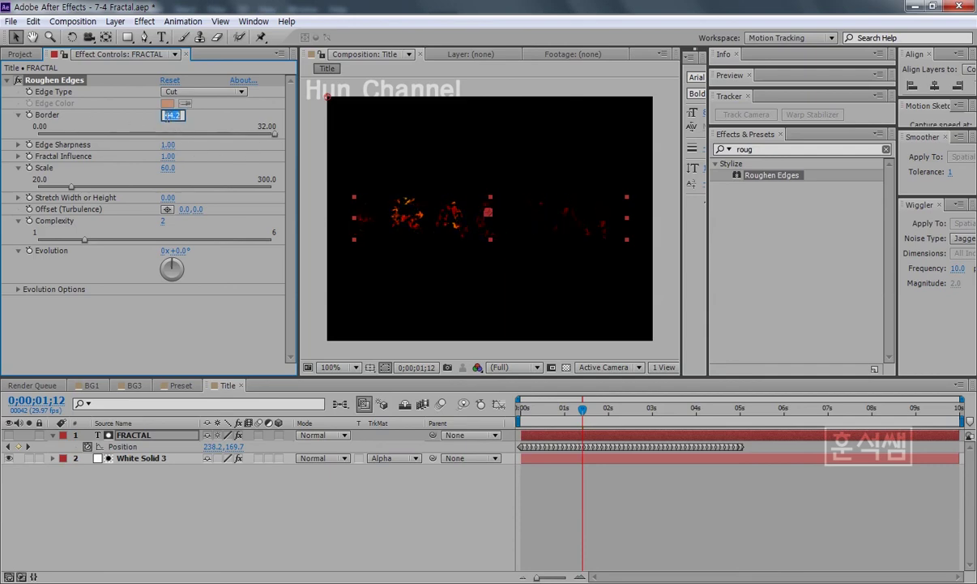
Extend the slider range of the Roughen Edges Border value to a maximum of 100
right_click(179, 117)
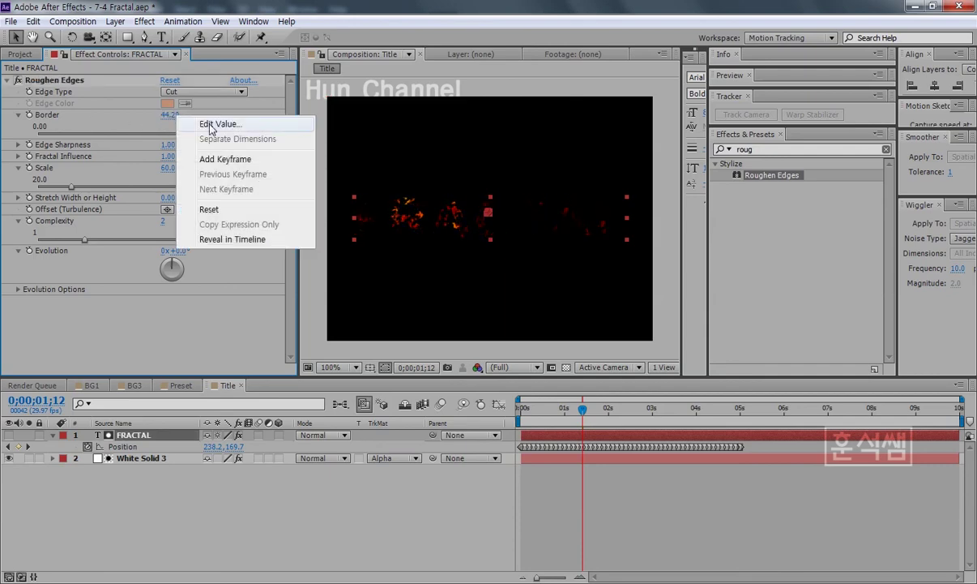
left_click(210, 125)
double_click(401, 212)
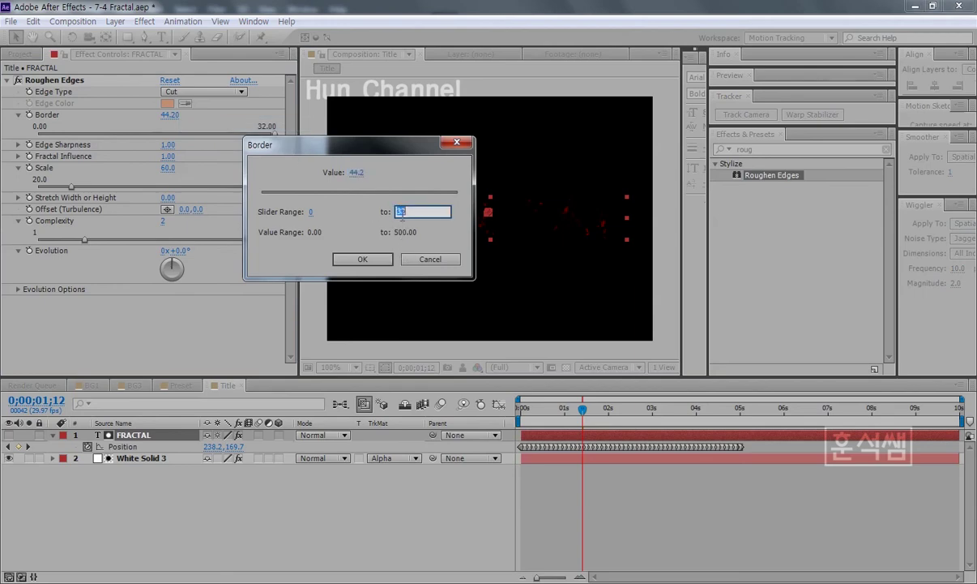
type("100")
key("Return")
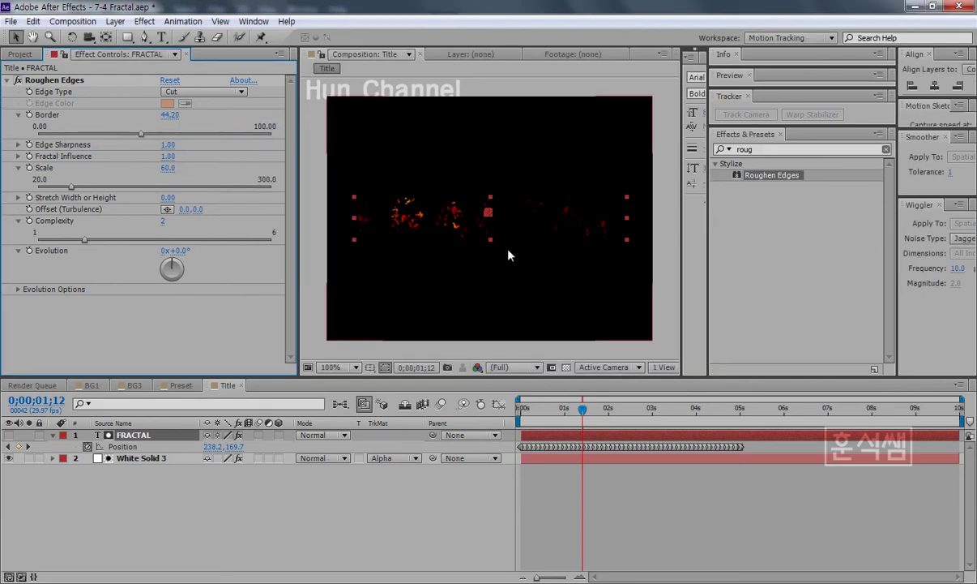
Lower the Border to about 8.4 and try the Rusty edge type with different Border amounts
left_click_drag(144, 137, 58, 136)
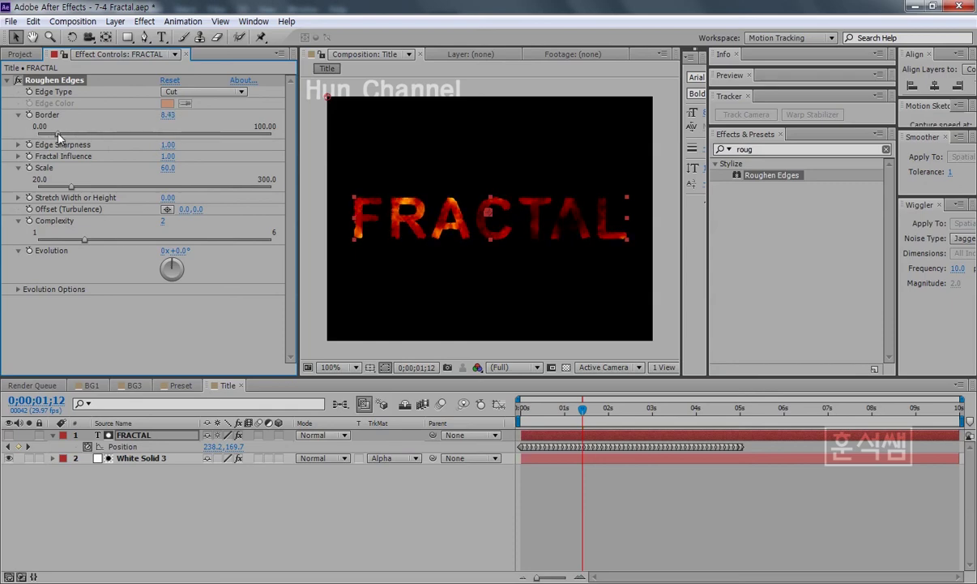
left_click(203, 95)
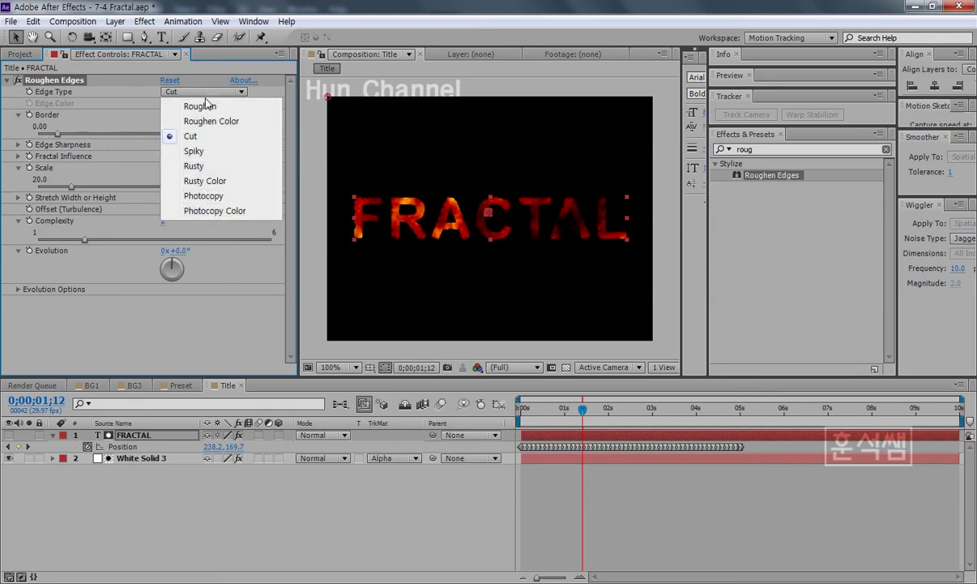
left_click(224, 169)
left_click_drag(54, 138, 261, 142)
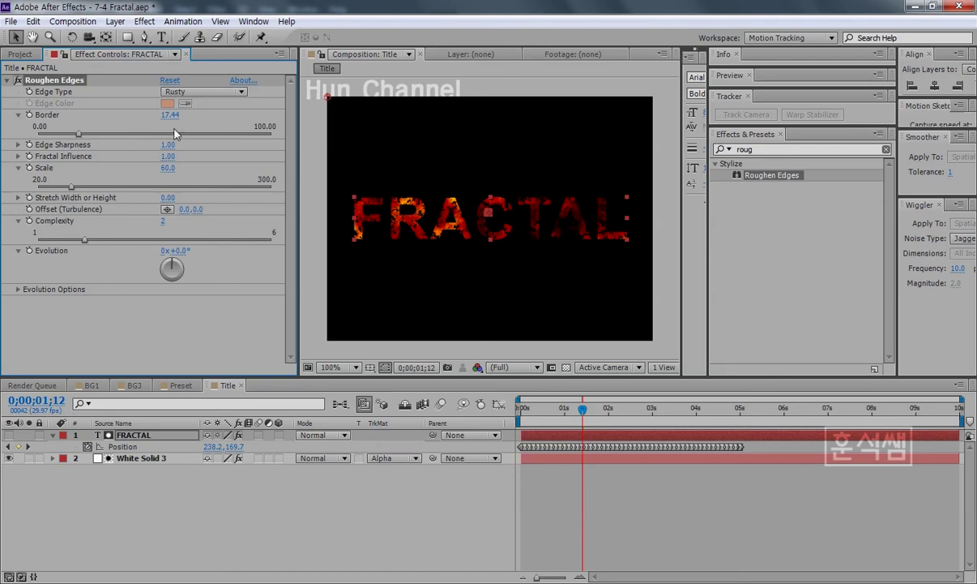
left_click_drag(93, 135, 62, 136)
Change the FRACTAL text's edge type to Roughen, set its Border to 14.24 and save the project
left_click(215, 92)
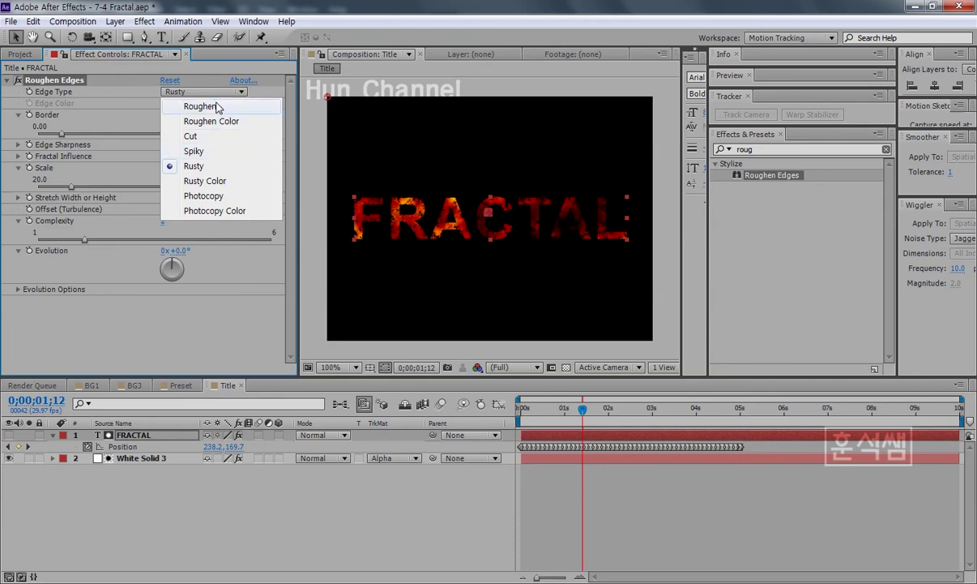
left_click(213, 106)
mouse_move(95, 143)
left_mouse_down()
mouse_move(213, 144)
mouse_move(84, 143)
left_mouse_up()
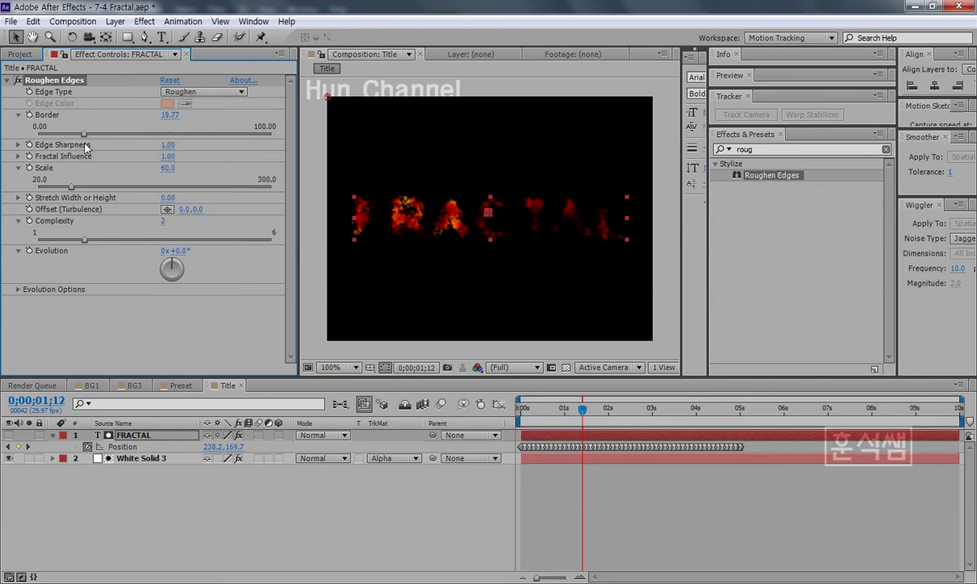
left_click(209, 91)
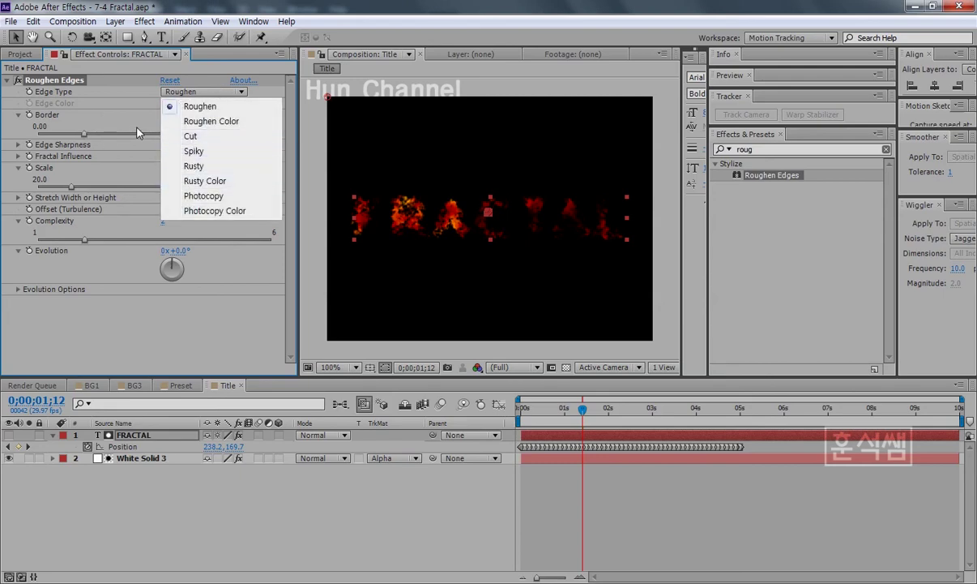
left_click(118, 116)
left_click(80, 134)
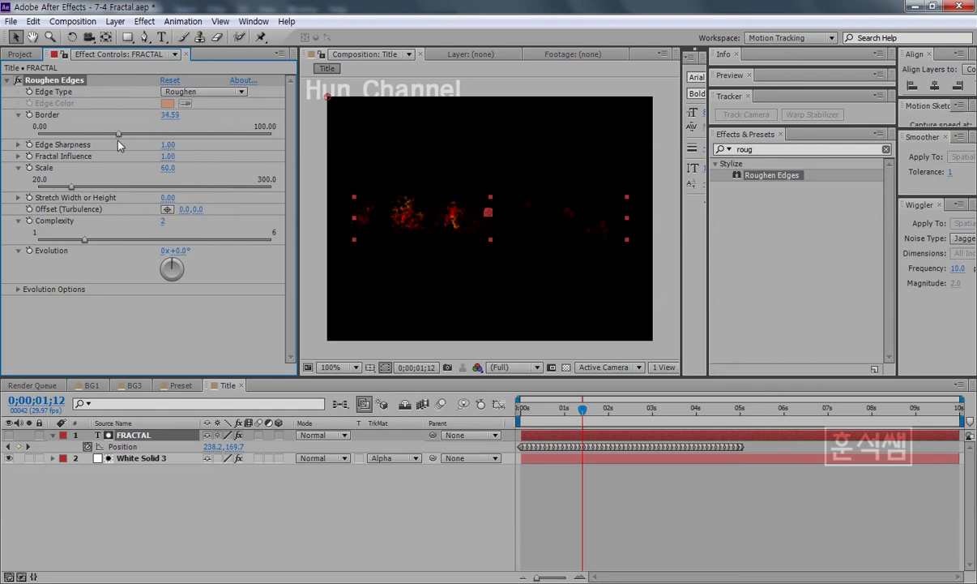
left_click(72, 136)
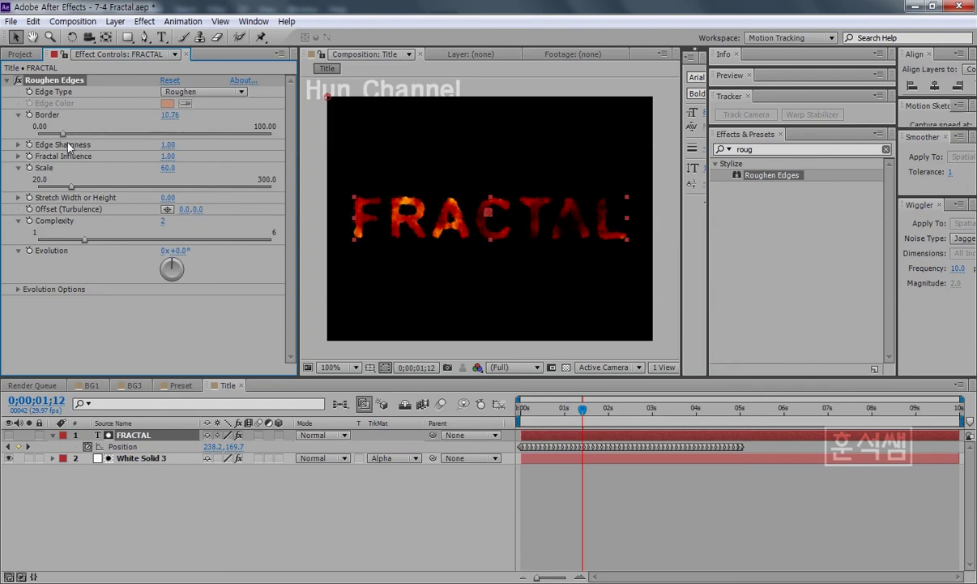
left_click(70, 134)
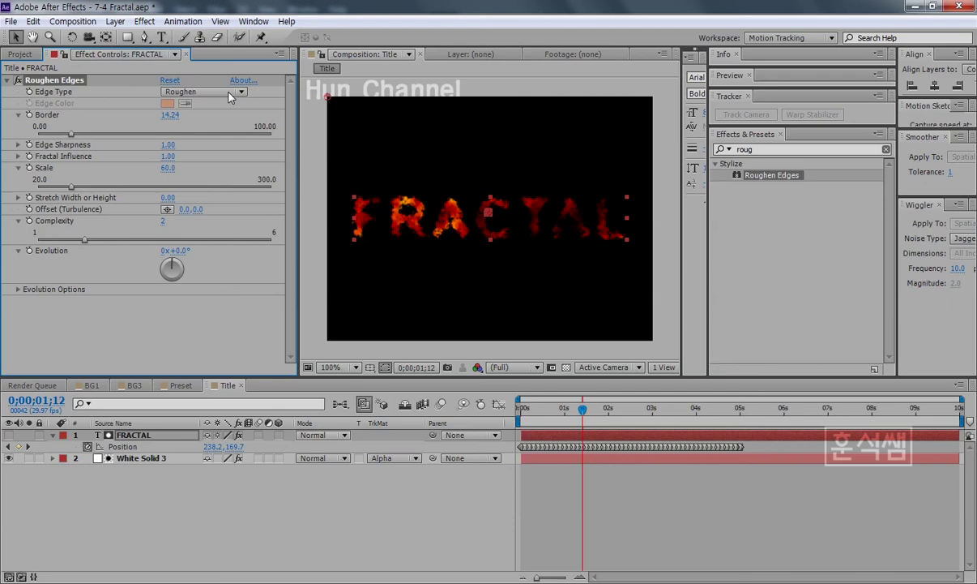
key("ctrl+s")
Make the viewer area taller and open the BG3 composition
left_click_drag(714, 376, 734, 405)
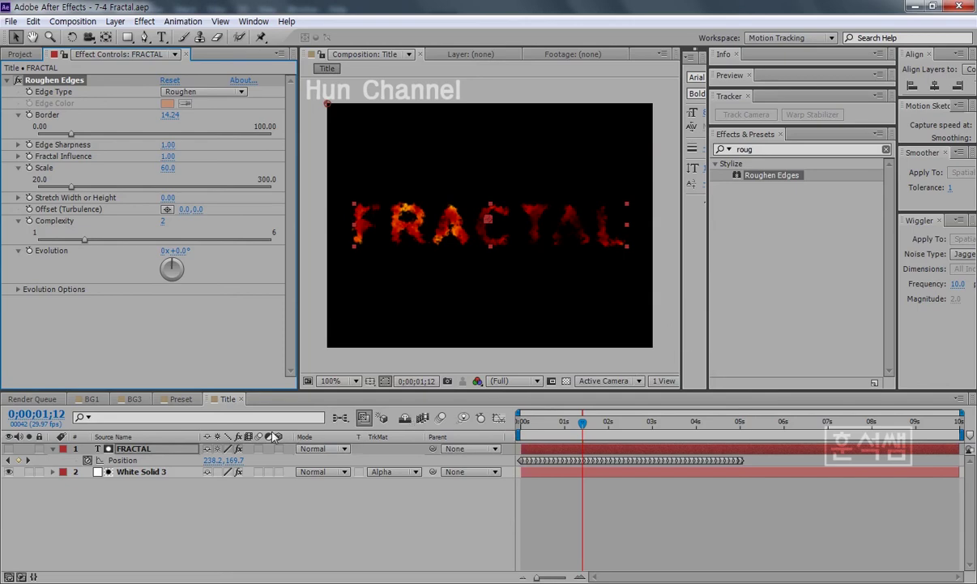
left_click(128, 398)
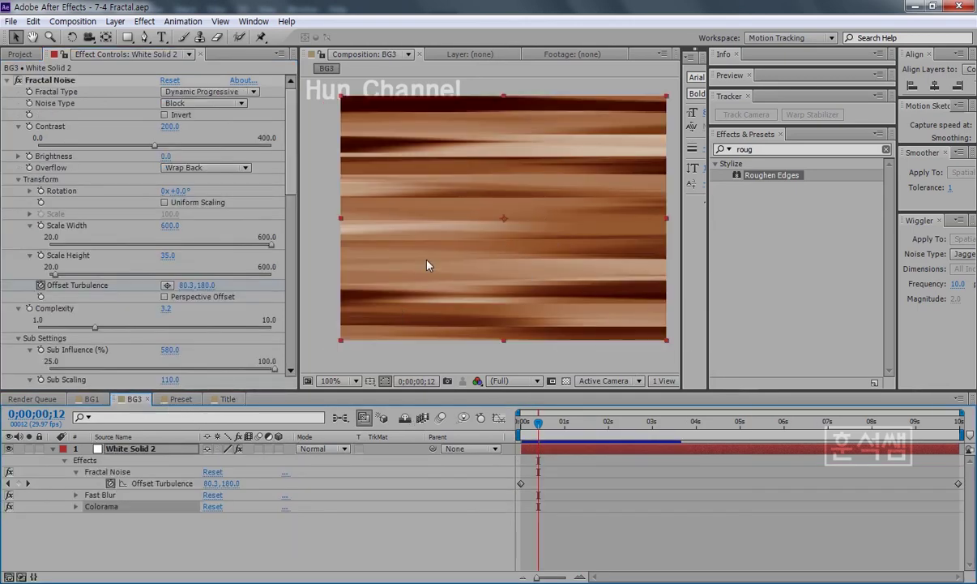